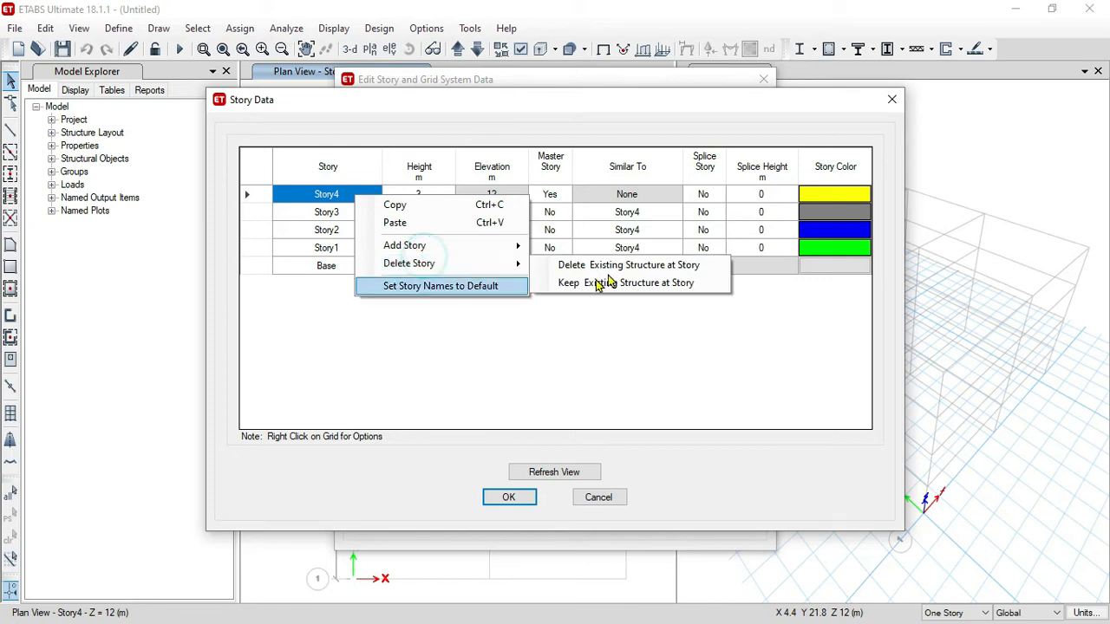
# - Delete Story4 together with its existing structure and accept the story data
pyautogui.click(621, 266)
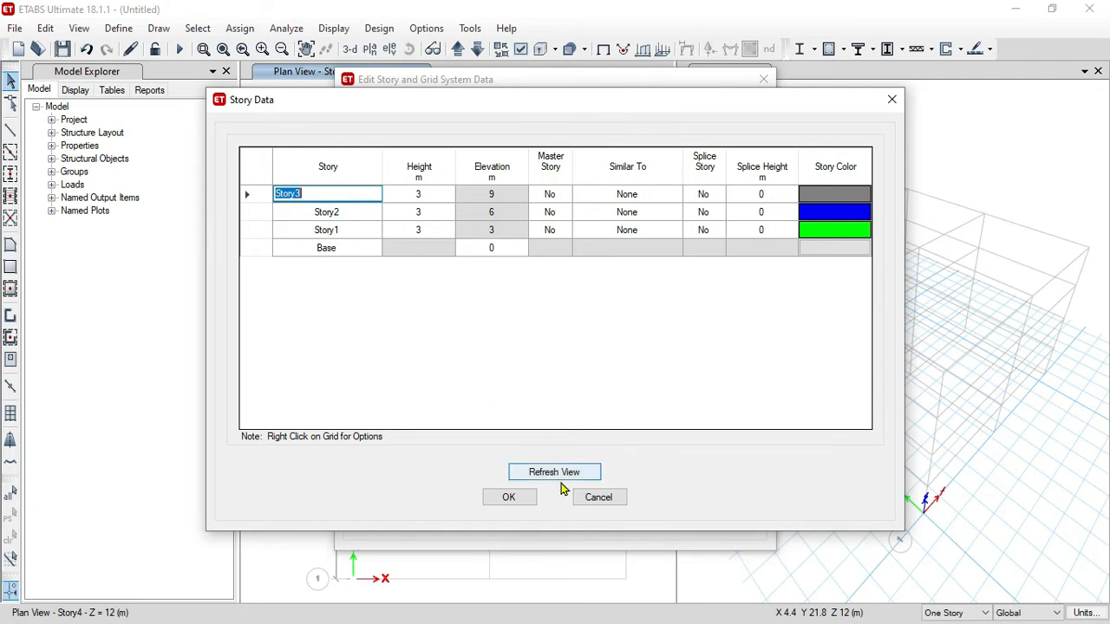
pyautogui.click(513, 496)
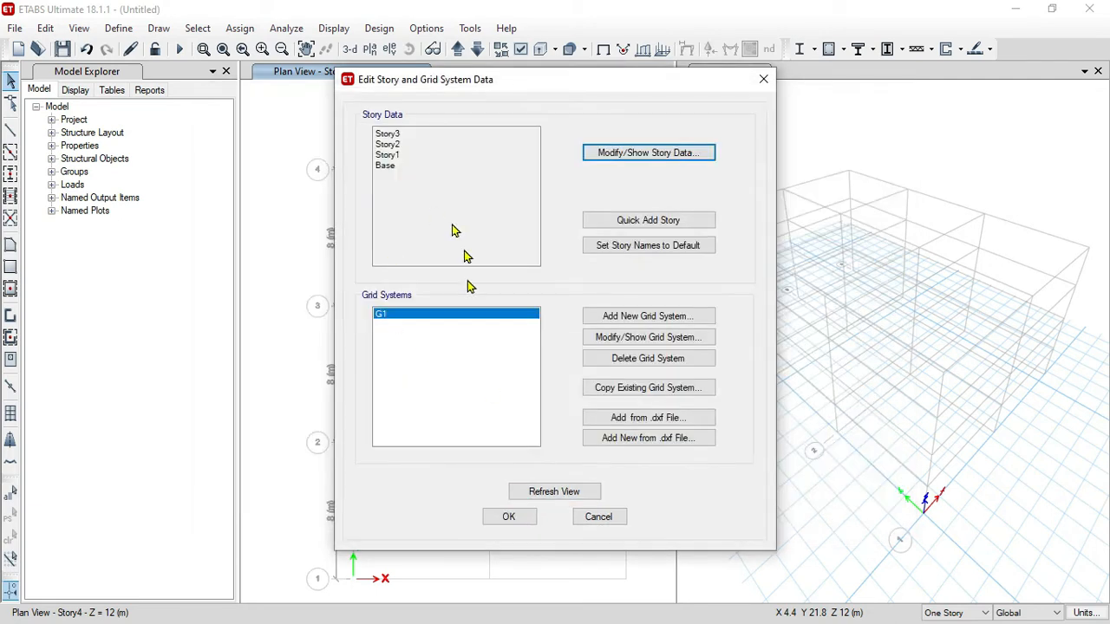
# - Delete Y grid lines 4, 3 and 2 from grid system G1 and accept the story and grid edits
pyautogui.click(650, 317)
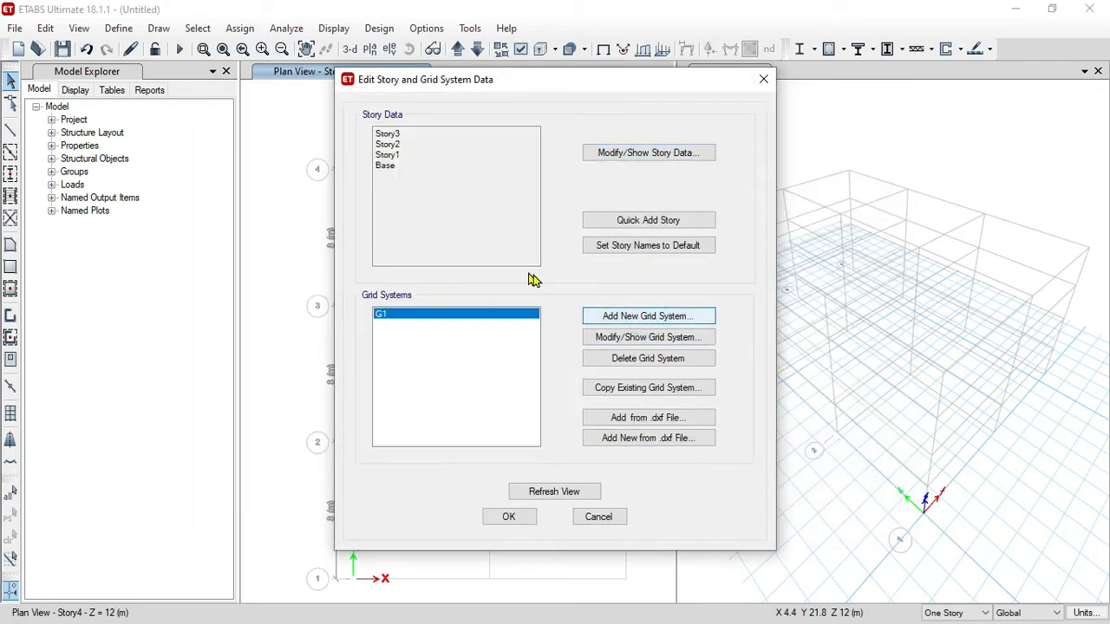
pyautogui.click(888, 152)
pyautogui.click(621, 341)
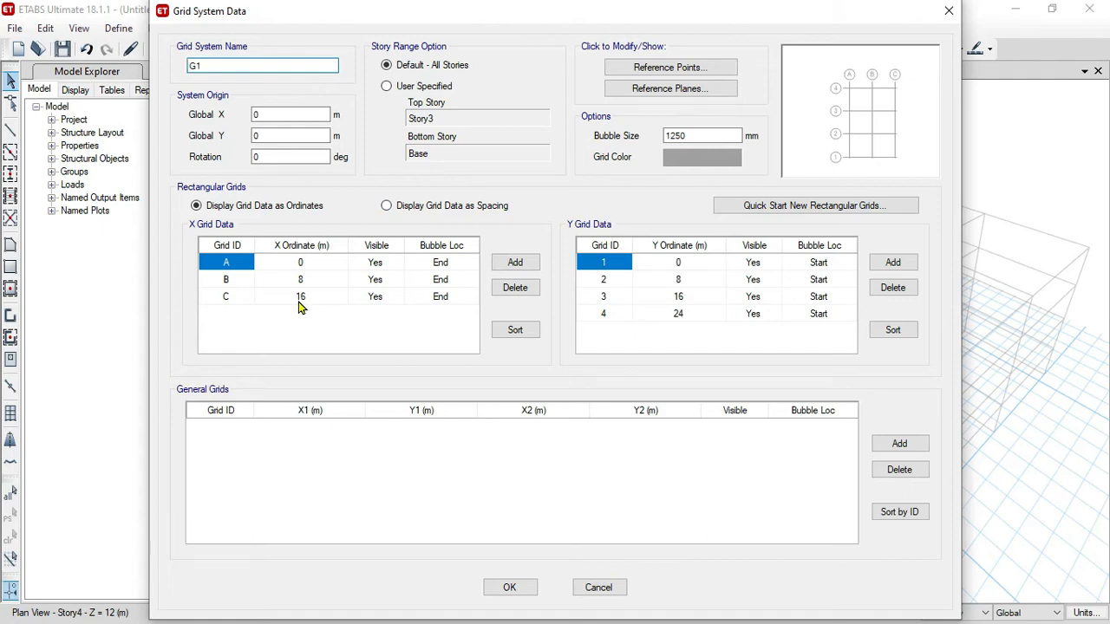
pyautogui.click(621, 315)
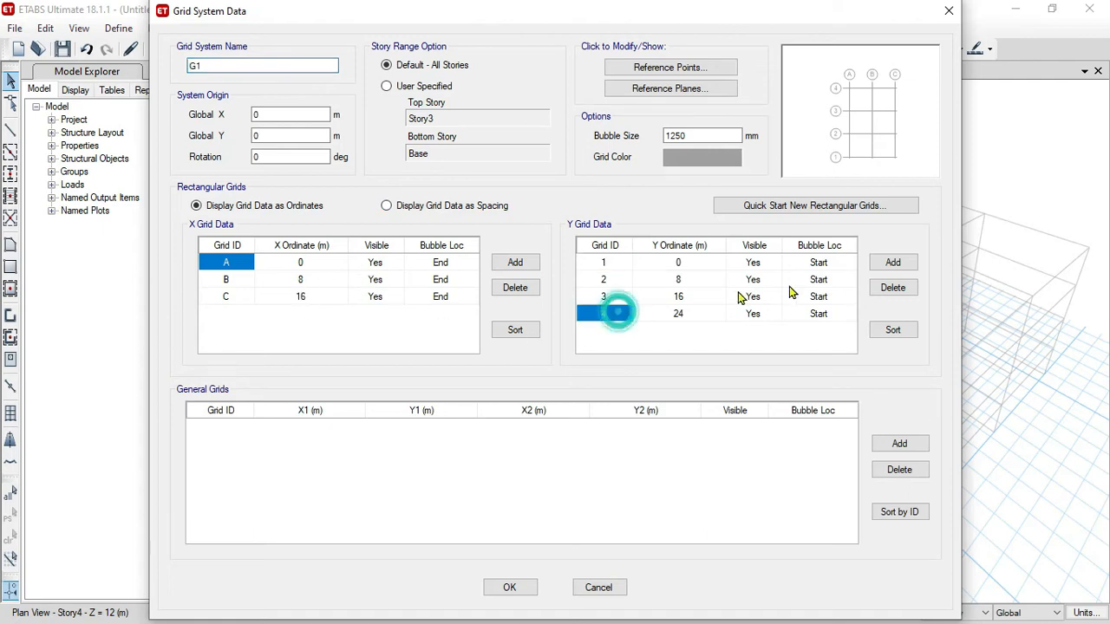
pyautogui.click(904, 289)
pyautogui.click(892, 288)
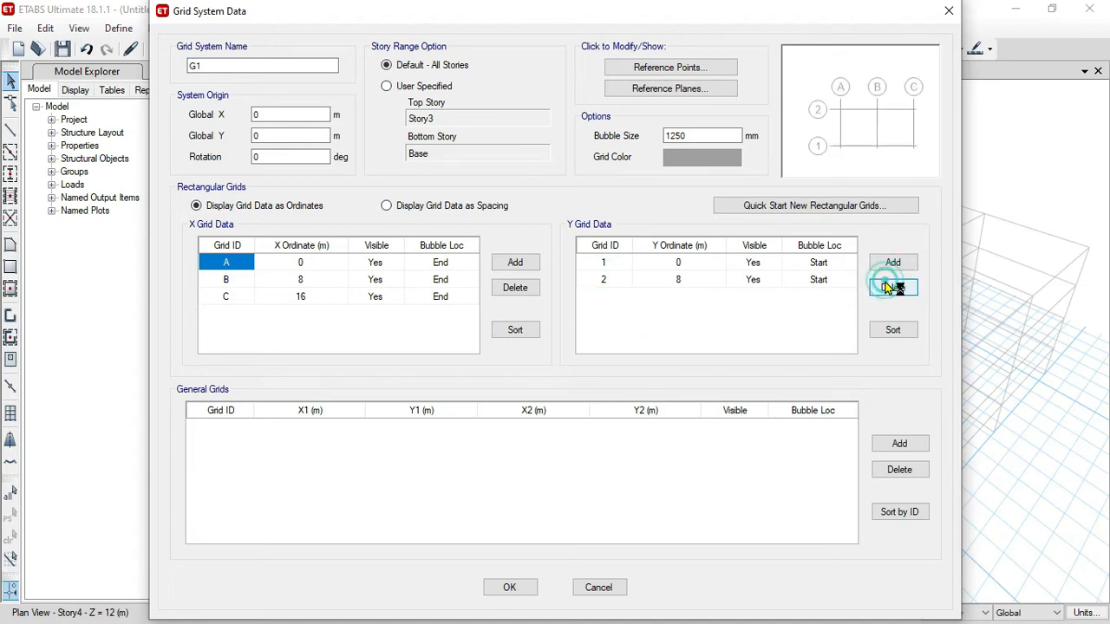
pyautogui.click(890, 287)
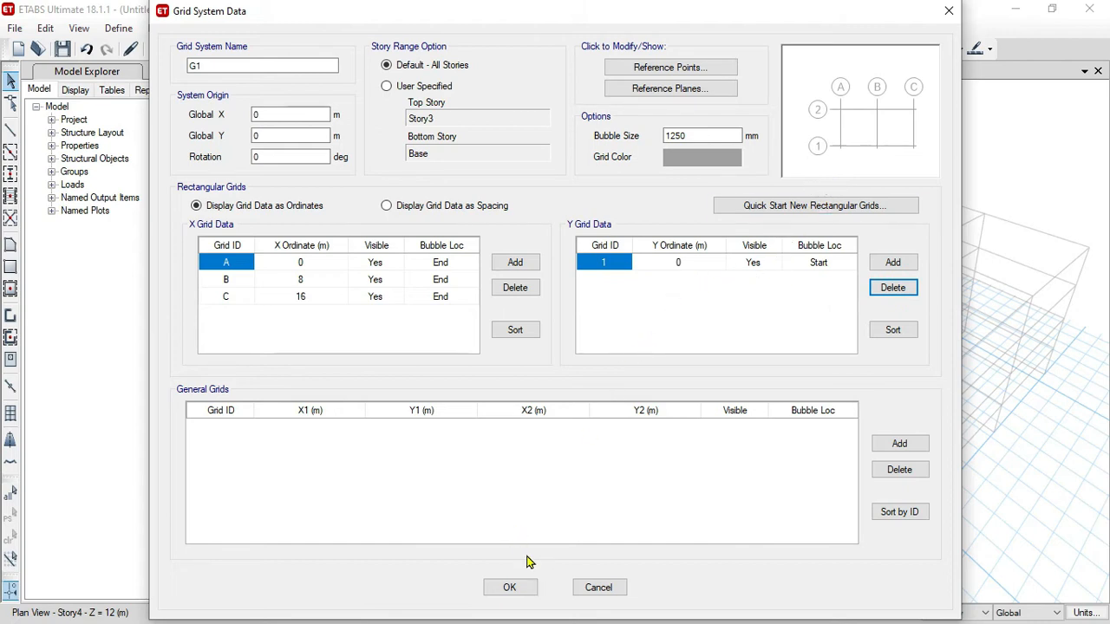
pyautogui.click(524, 593)
pyautogui.click(509, 517)
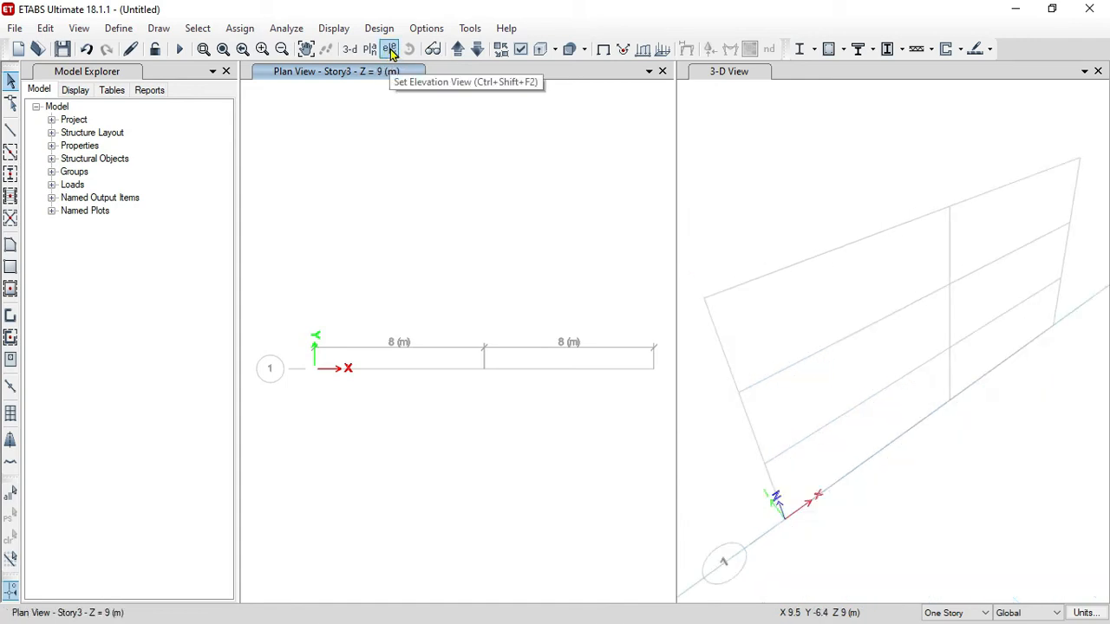
# - Switch the plan view to the elevation view along grid line 1
pyautogui.scroll(-2, 860, 282)
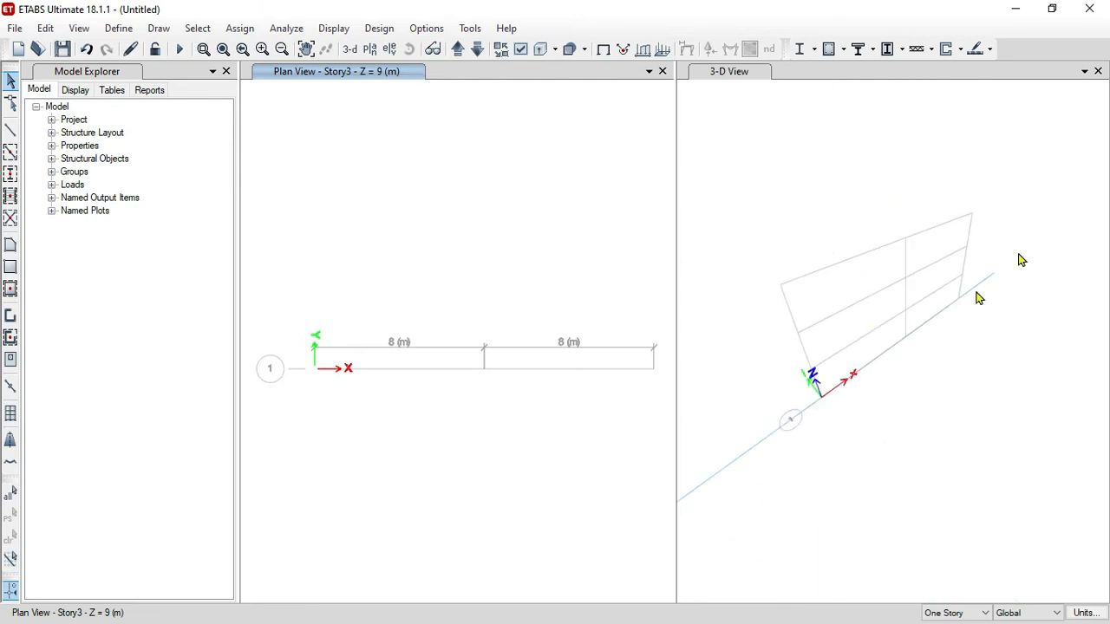
pyautogui.click(389, 49)
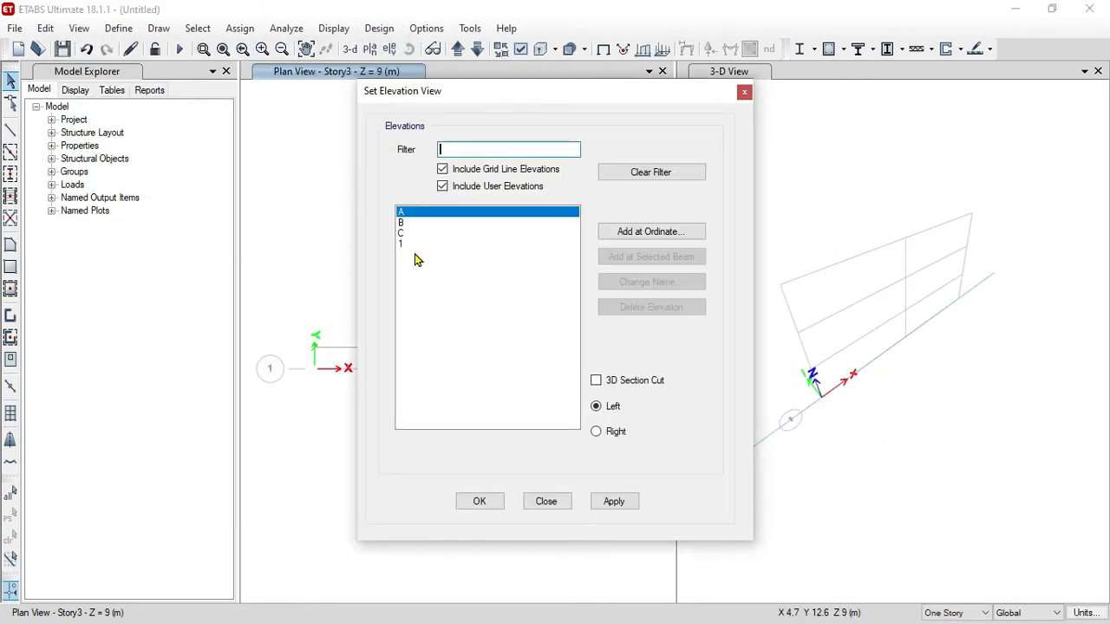
pyautogui.click(412, 245)
pyautogui.click(617, 503)
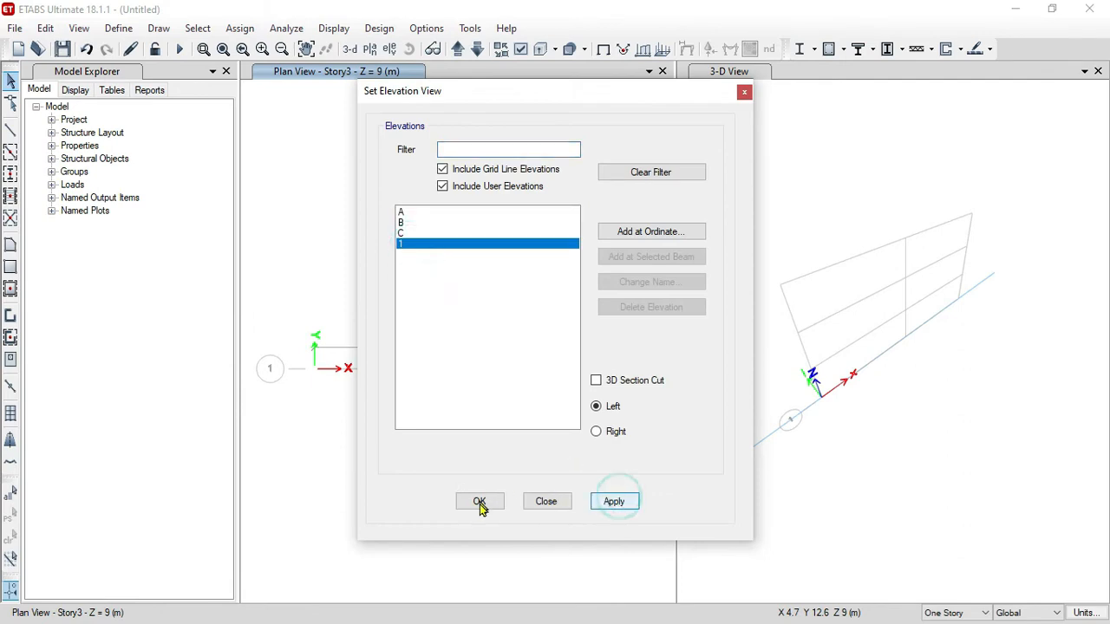
pyautogui.click(479, 502)
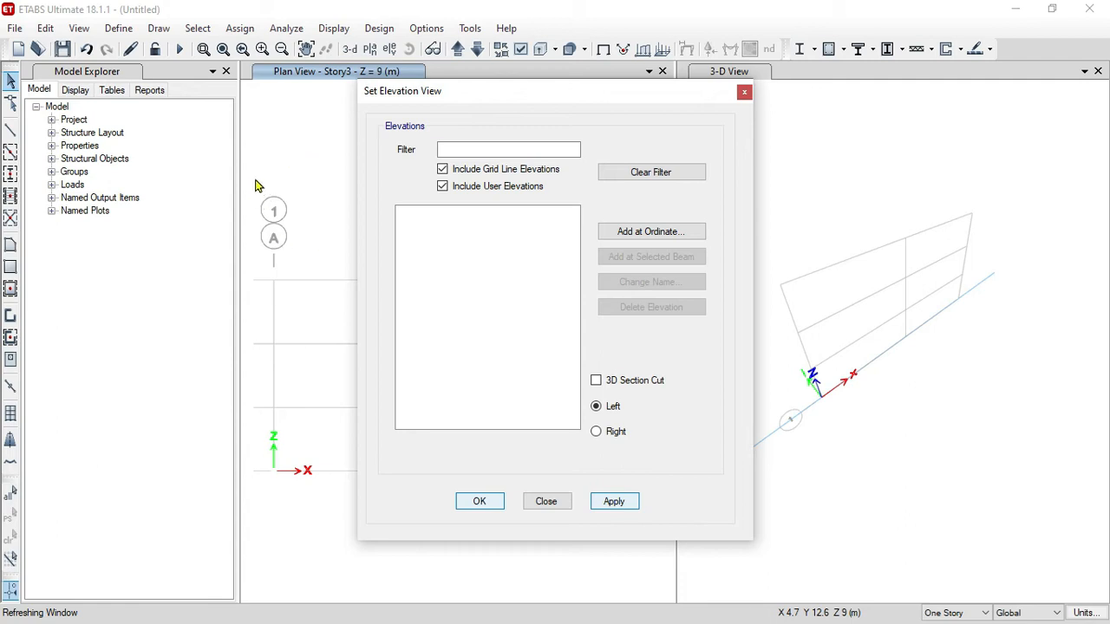
pyautogui.click(491, 501)
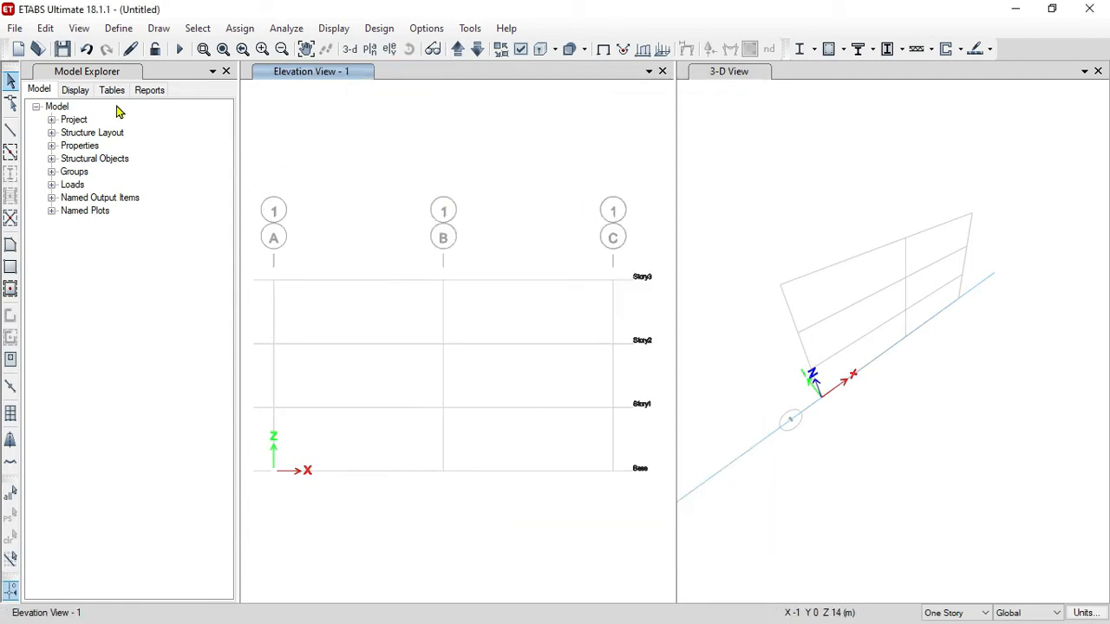
# - Add a new concrete material for region India with the Indian standard and grade M25, keeping its default properties
pyautogui.click(119, 28)
pyautogui.click(145, 51)
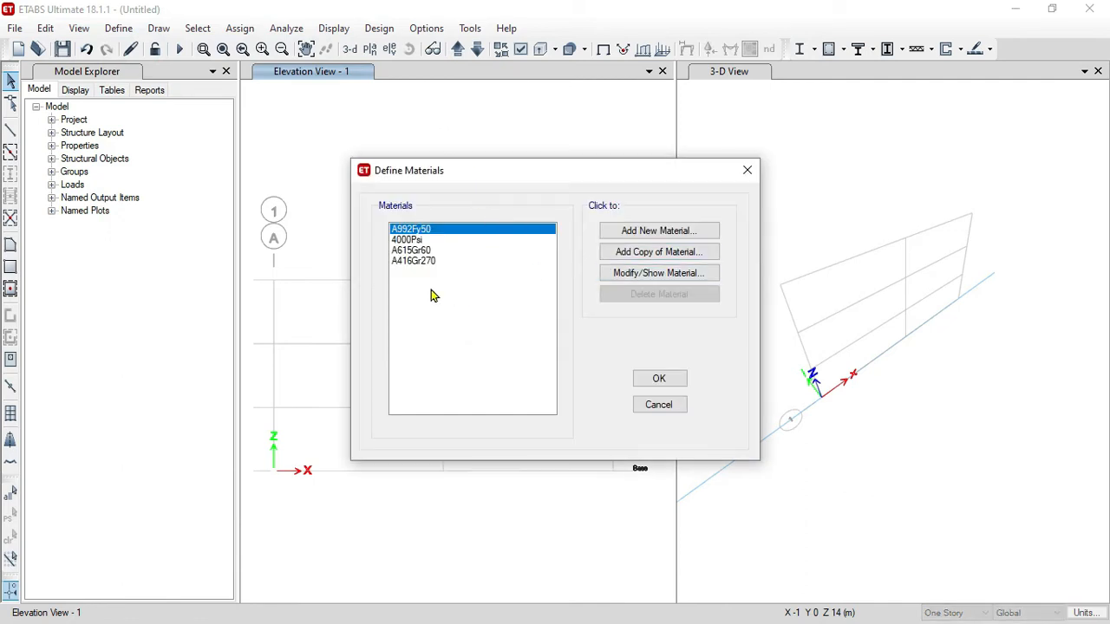
pyautogui.click(652, 232)
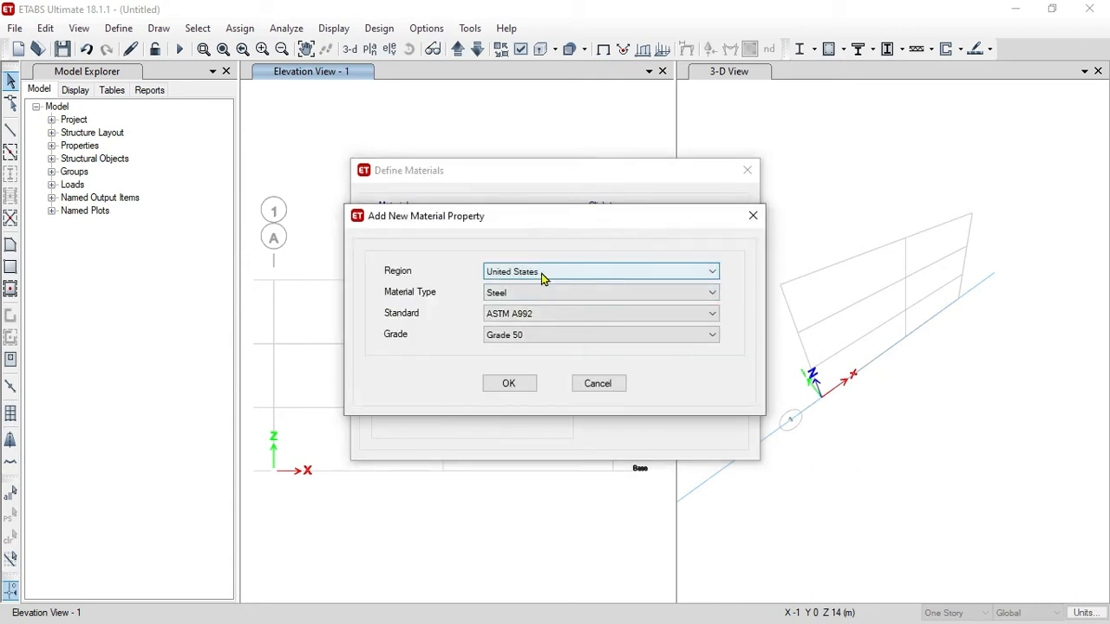
pyautogui.click(541, 275)
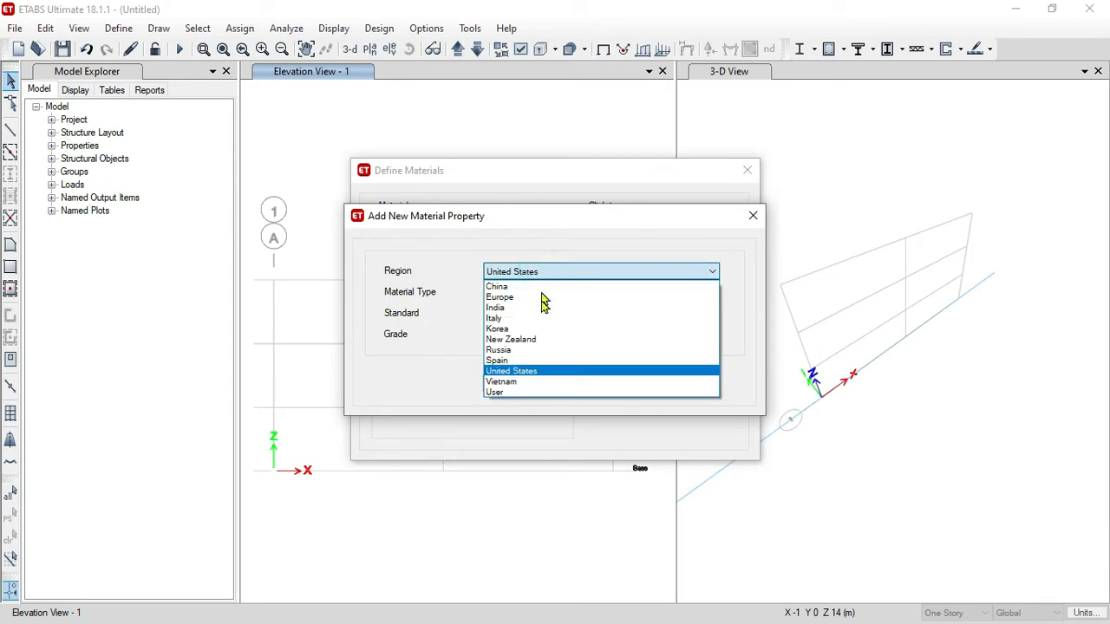
pyautogui.click(541, 311)
pyautogui.click(546, 297)
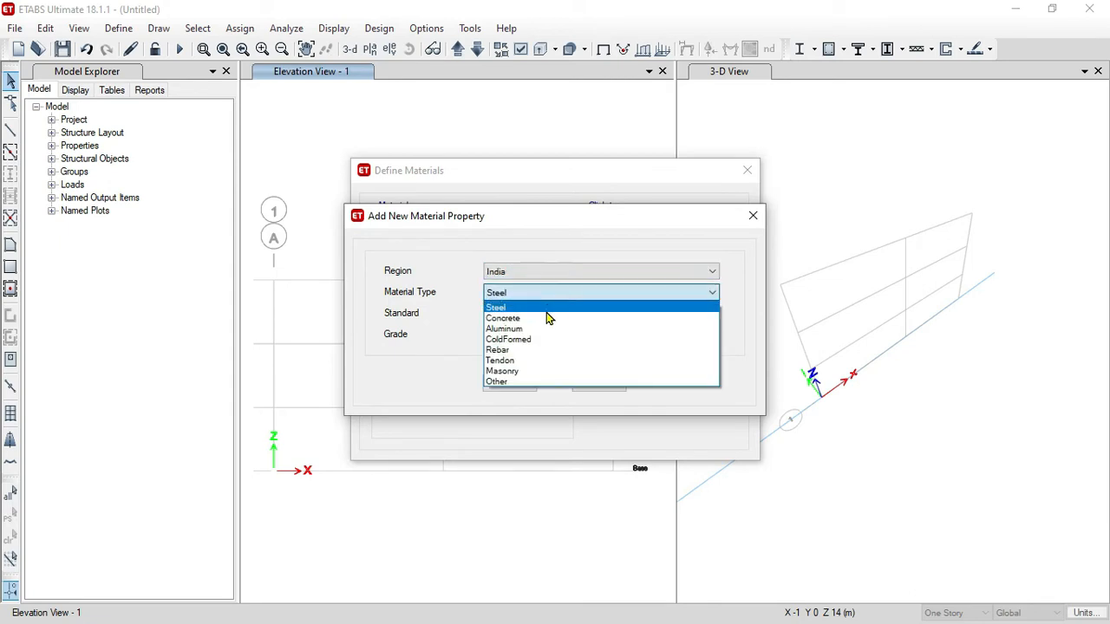
pyautogui.click(546, 317)
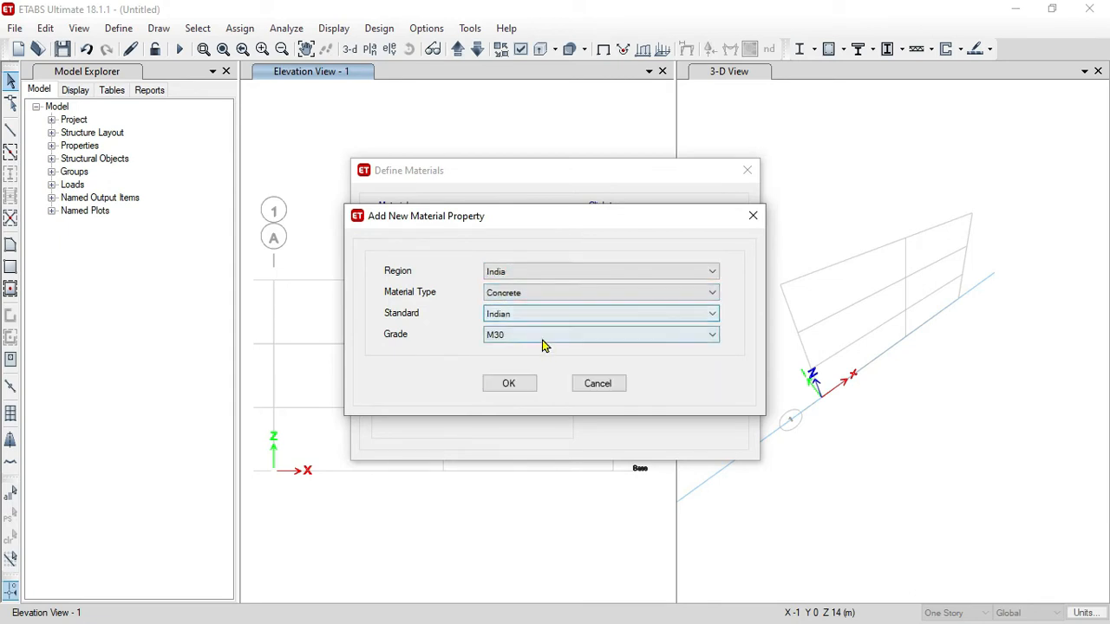
pyautogui.click(543, 338)
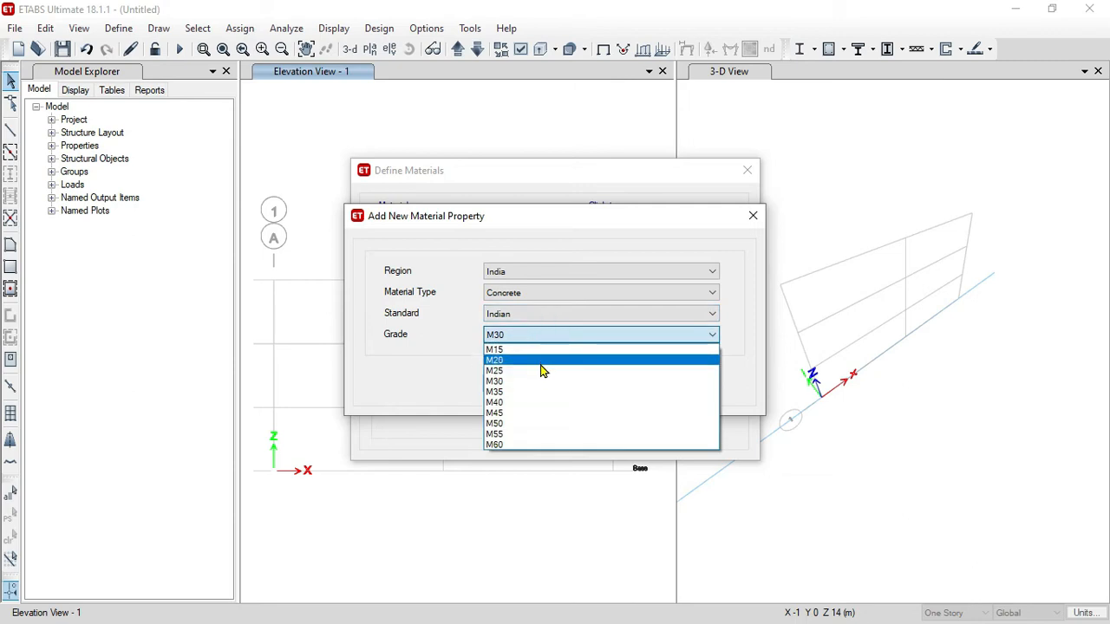
pyautogui.click(541, 362)
pyautogui.click(523, 384)
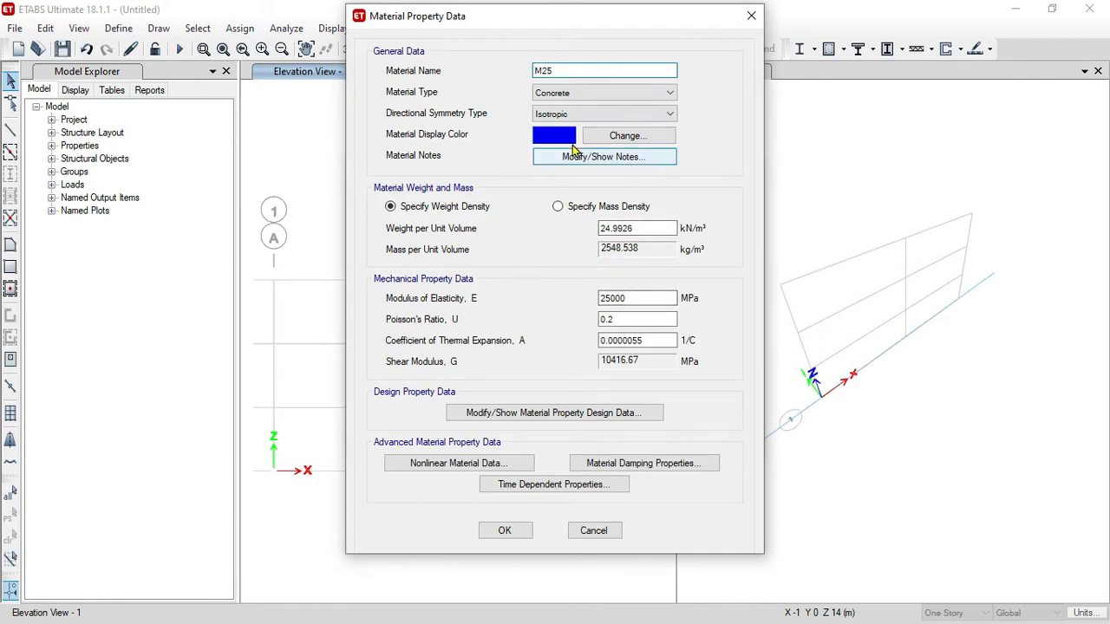
pyautogui.click(525, 530)
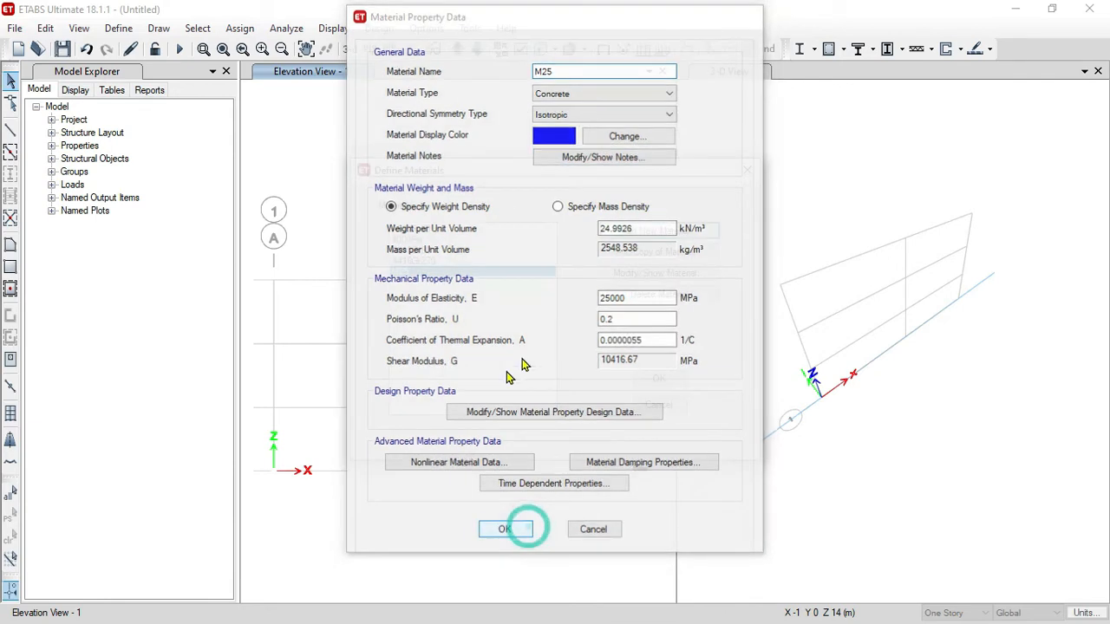
# - Add an Indian rebar material of HYSD Grade 415 with default properties and finish the material definitions
pyautogui.click(661, 233)
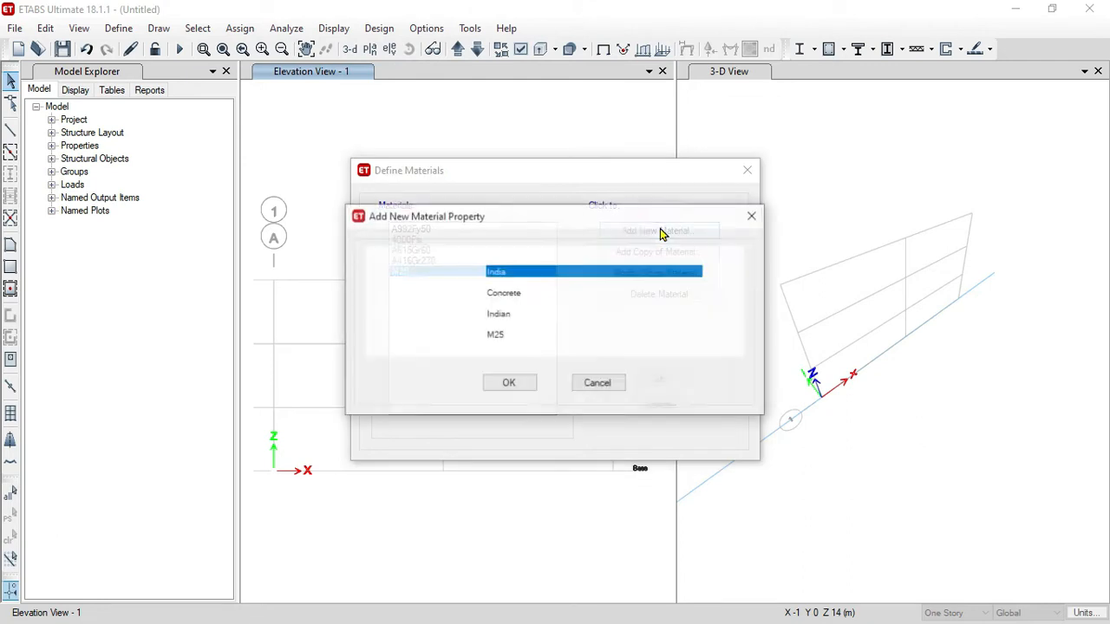
pyautogui.click(564, 296)
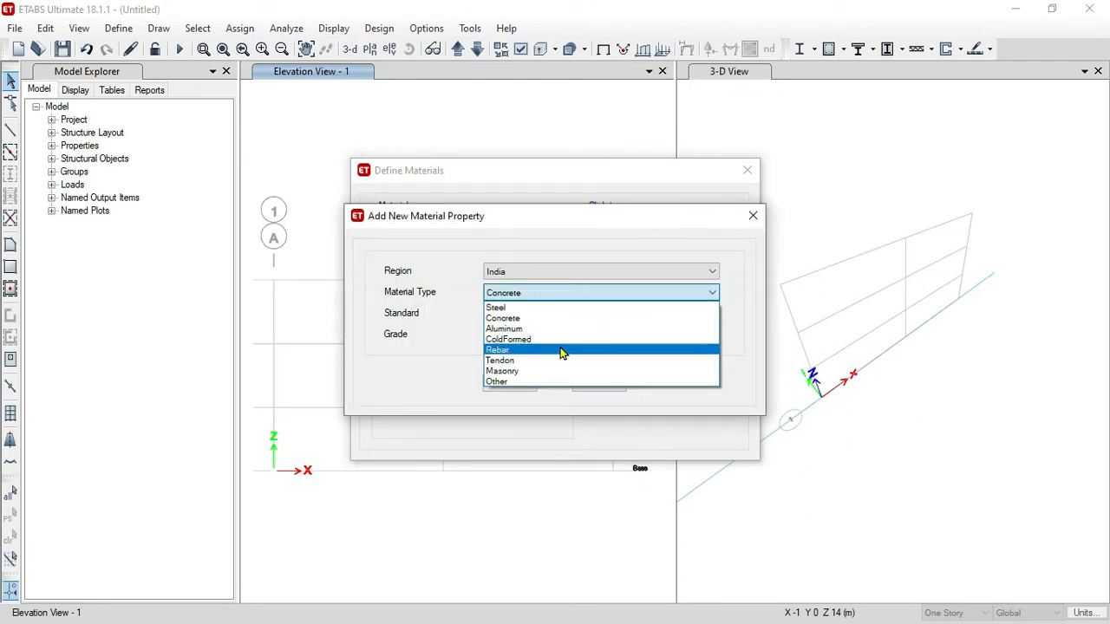
pyautogui.click(560, 351)
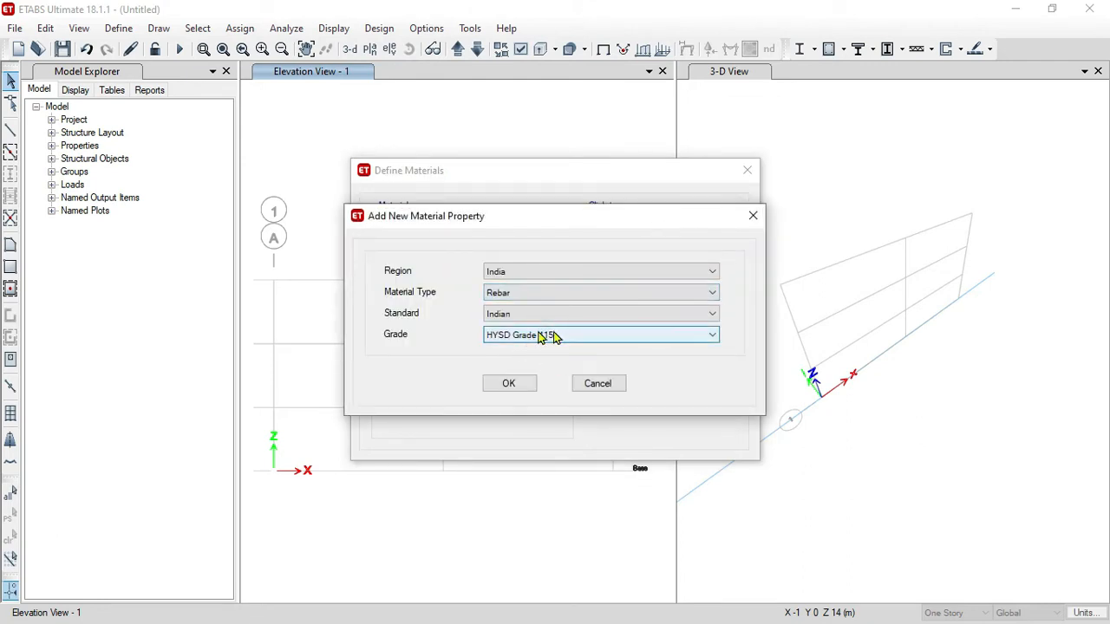
pyautogui.click(513, 384)
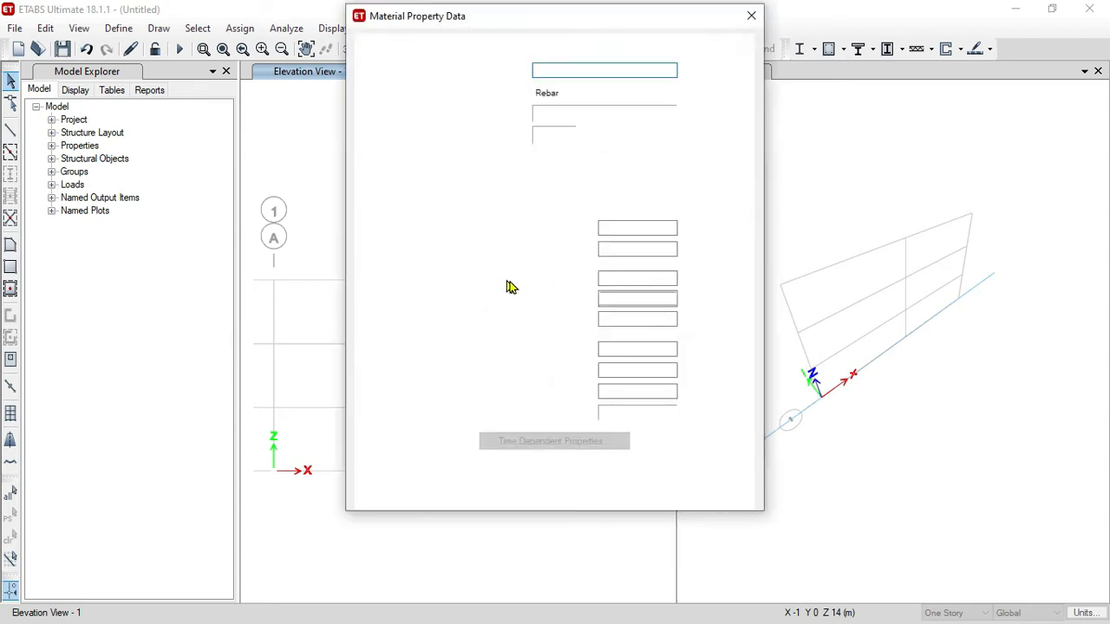
pyautogui.click(506, 488)
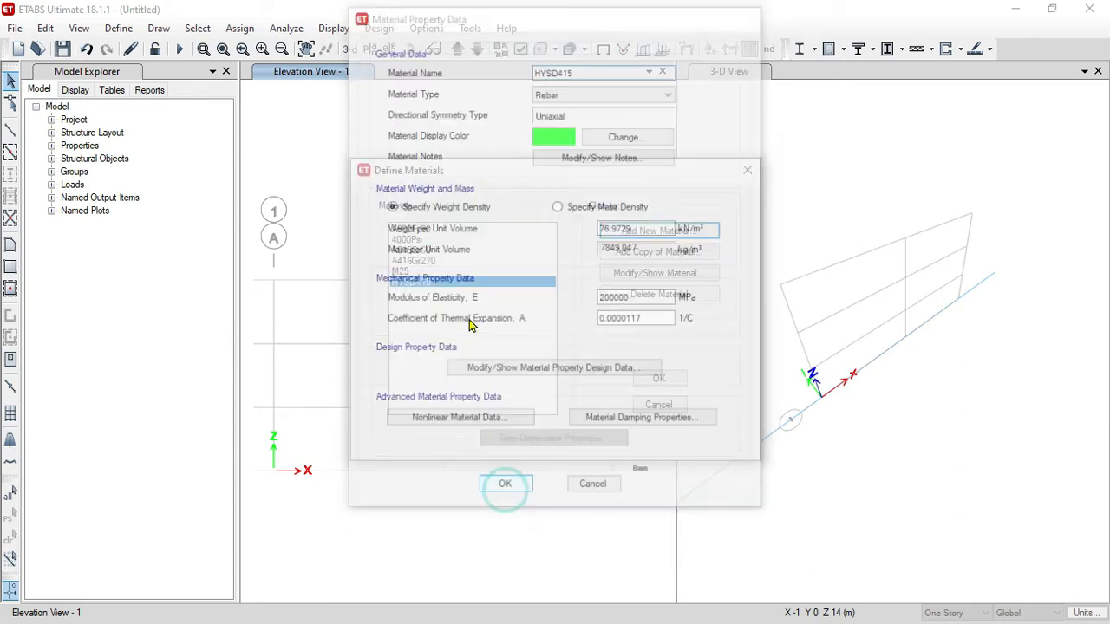
pyautogui.click(655, 381)
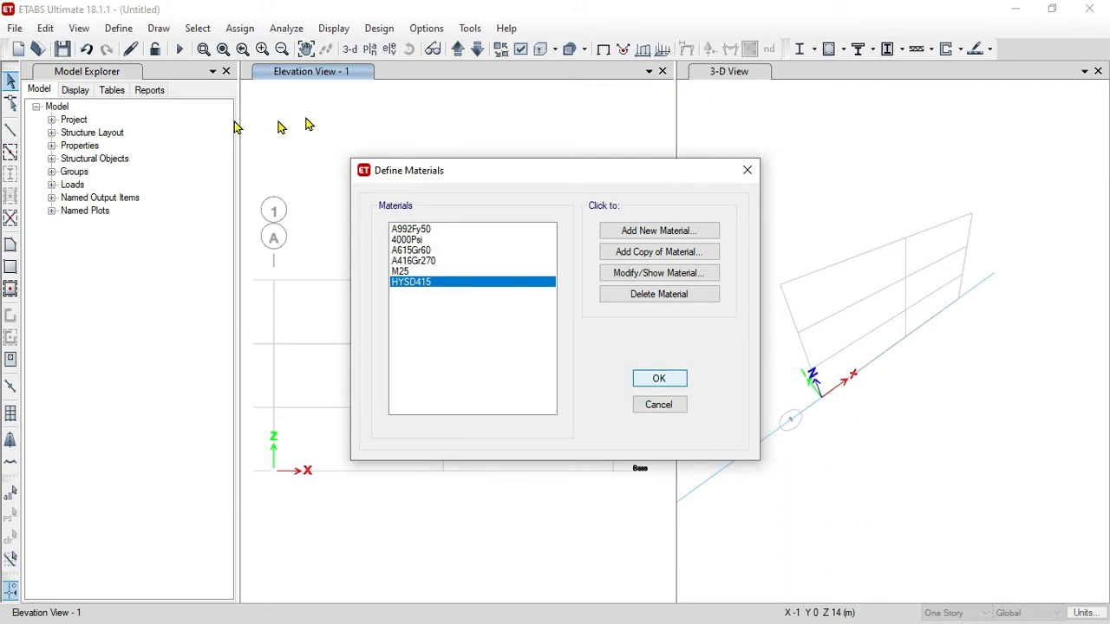
pyautogui.click(677, 380)
# - Add a new concrete rectangular frame section named COL 300 X300
pyautogui.click(130, 28)
pyautogui.moveTo(158, 77)
pyautogui.click(338, 77)
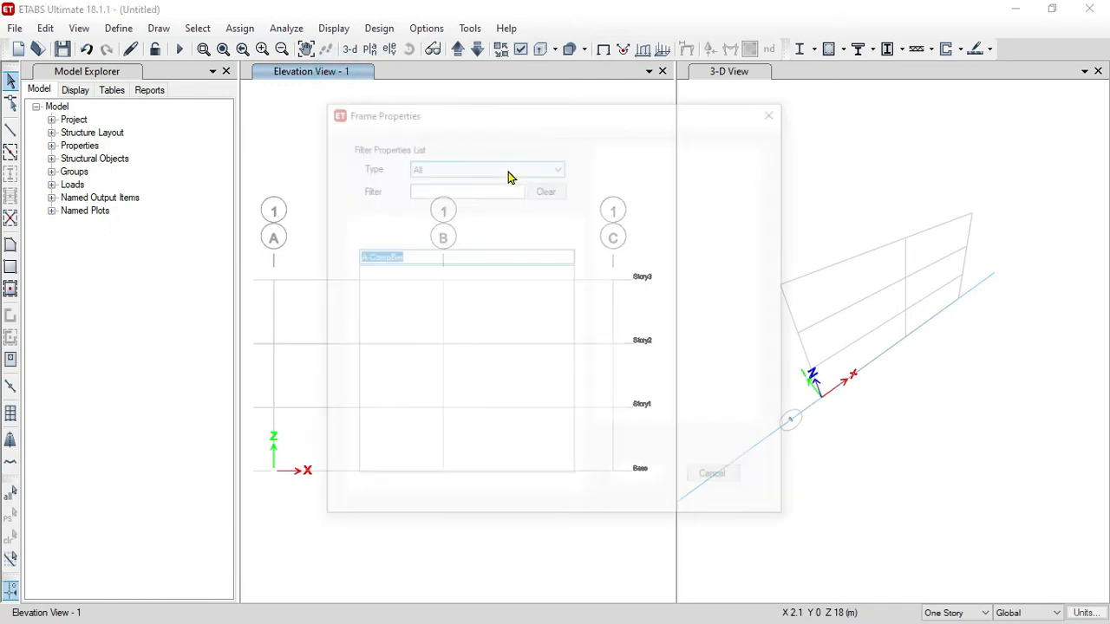
pyautogui.click(647, 190)
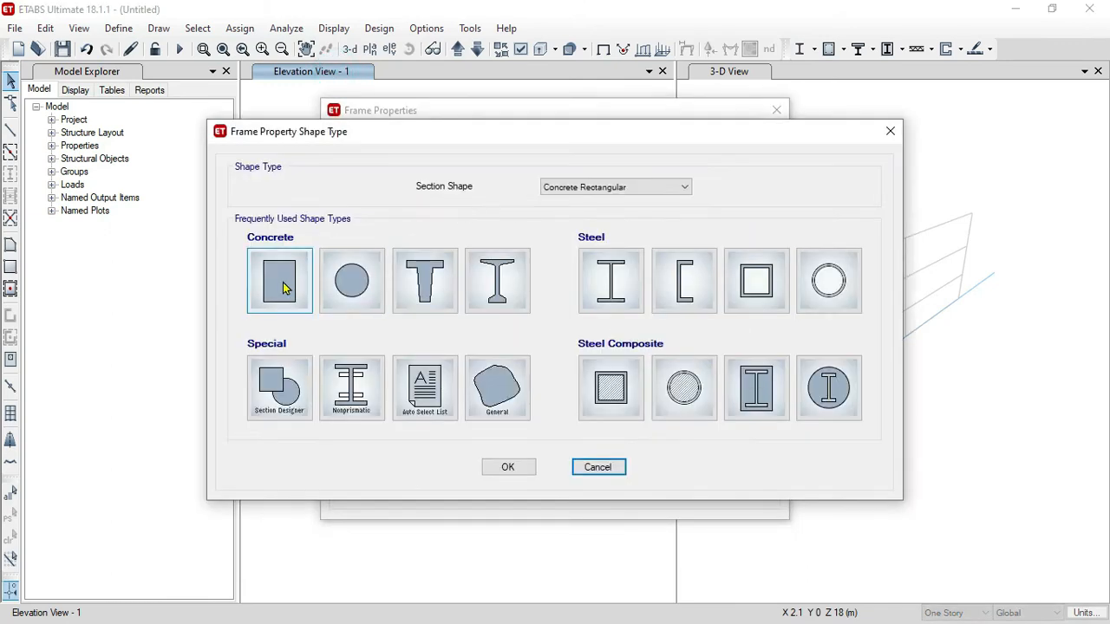
pyautogui.click(283, 287)
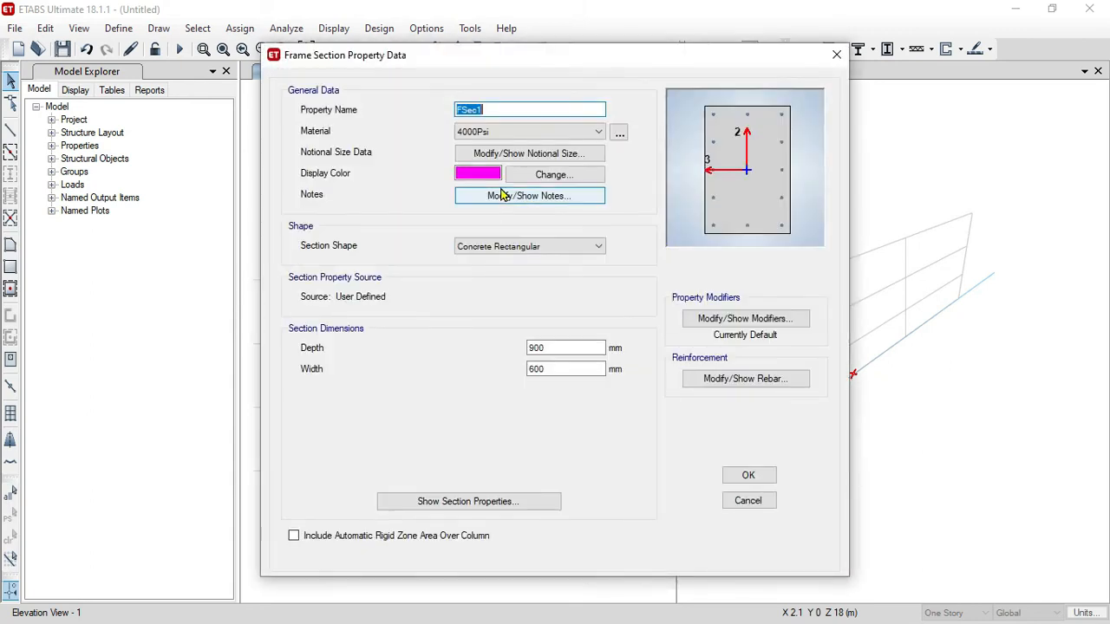
pyautogui.write('COL 300')
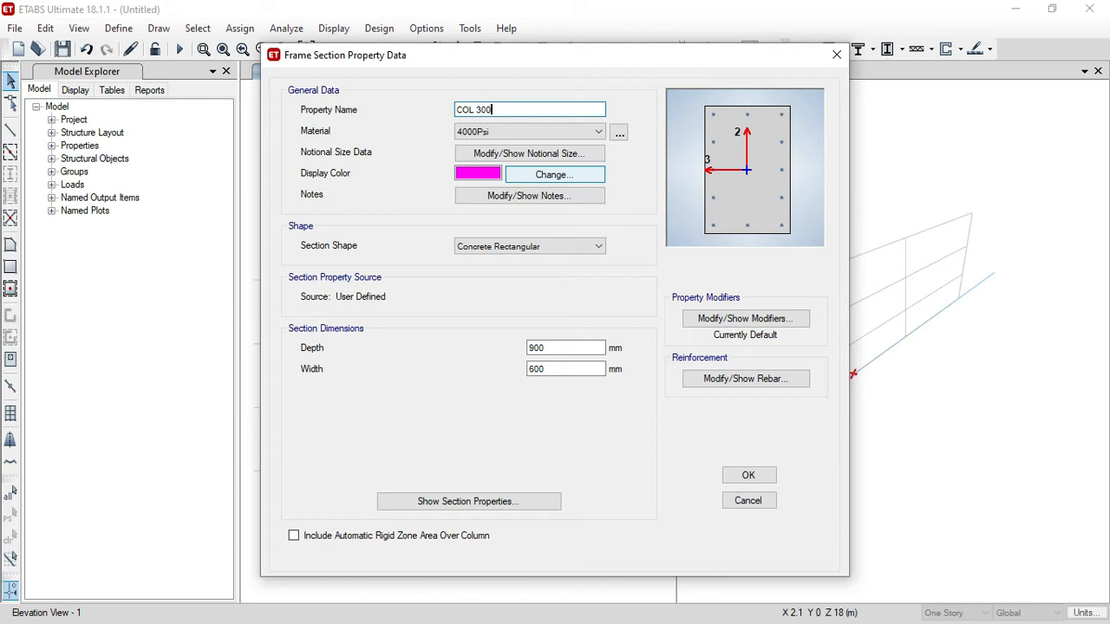
pyautogui.write(' X300')
# - Set the column section's depth and width to 300 mm each
pyautogui.doubleClick(556, 348)
pyautogui.write('3')
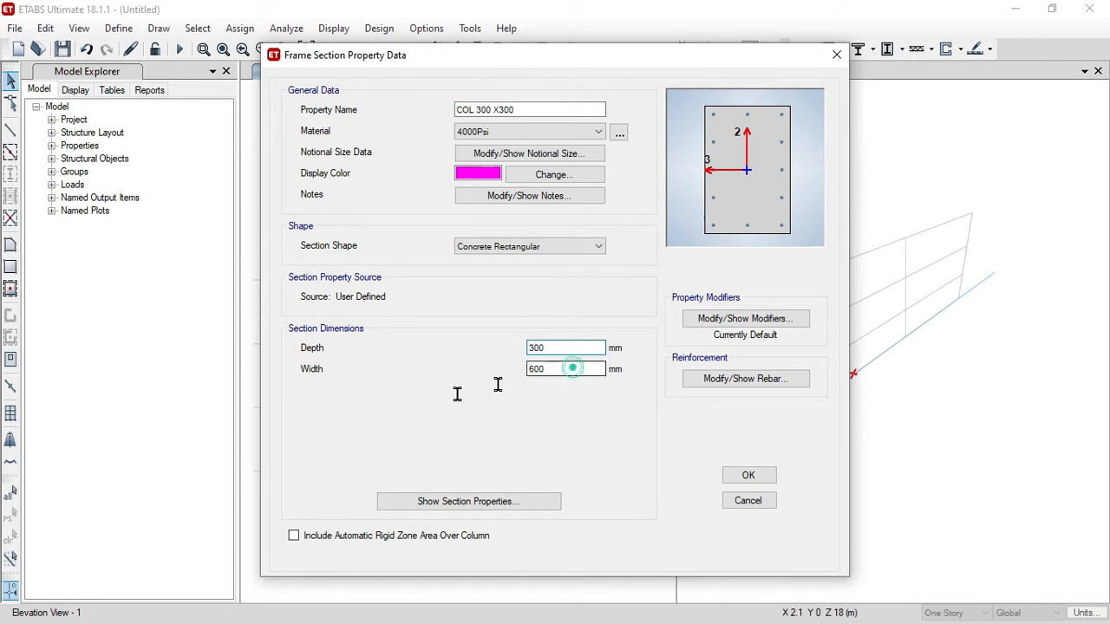
pyautogui.doubleClick(553, 371)
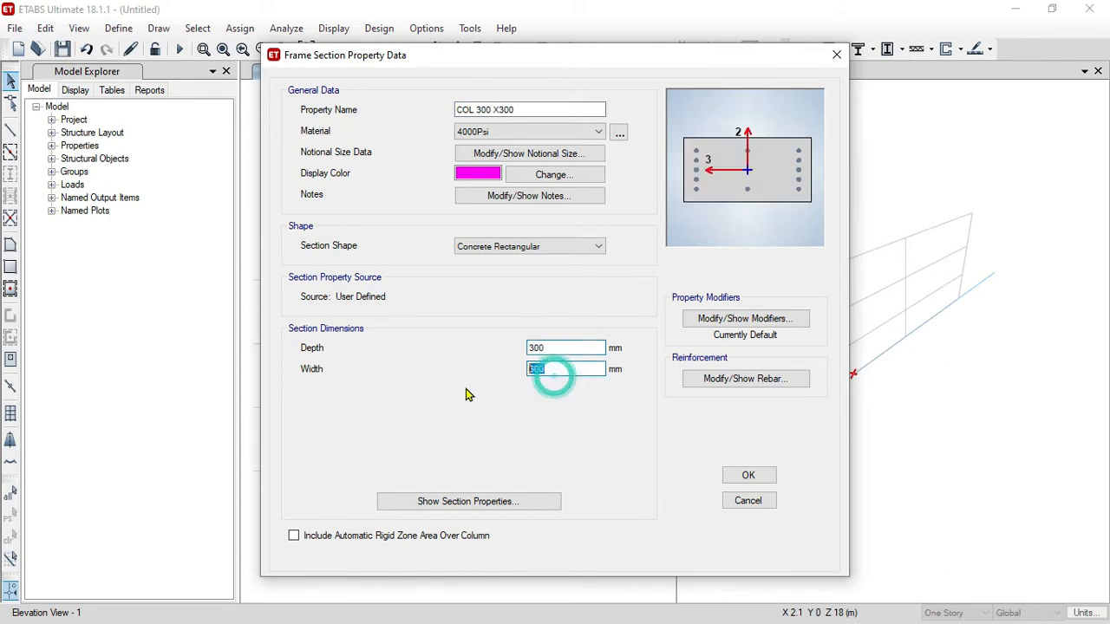
pyautogui.write('300')
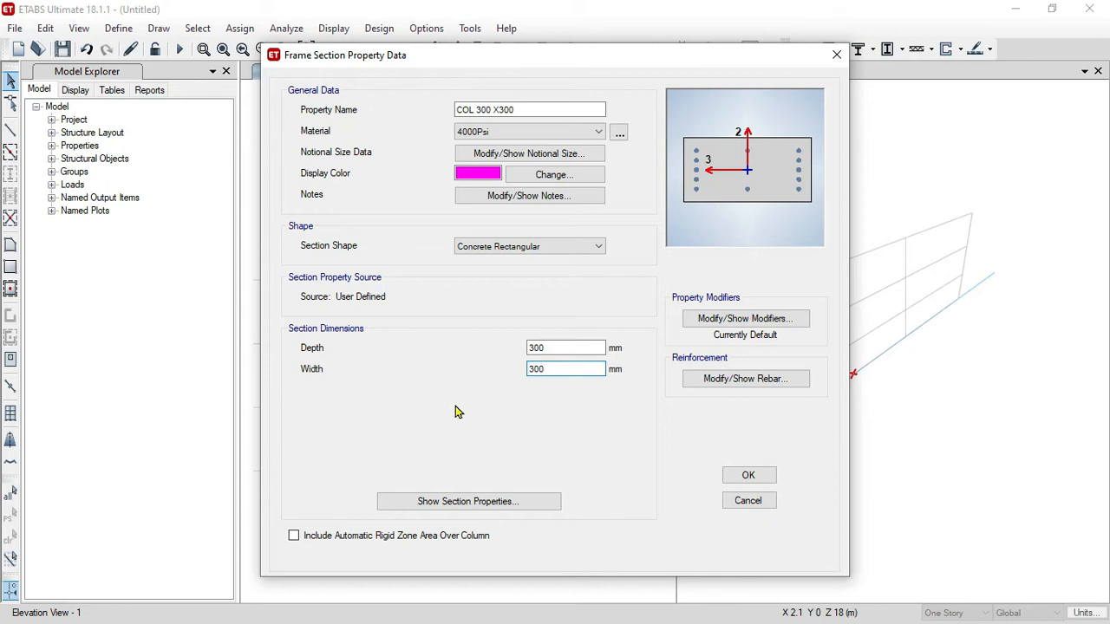
# - Assign the M25 material to the column section and set its longitudinal bars along the 2-dir face to 3
pyautogui.click(510, 133)
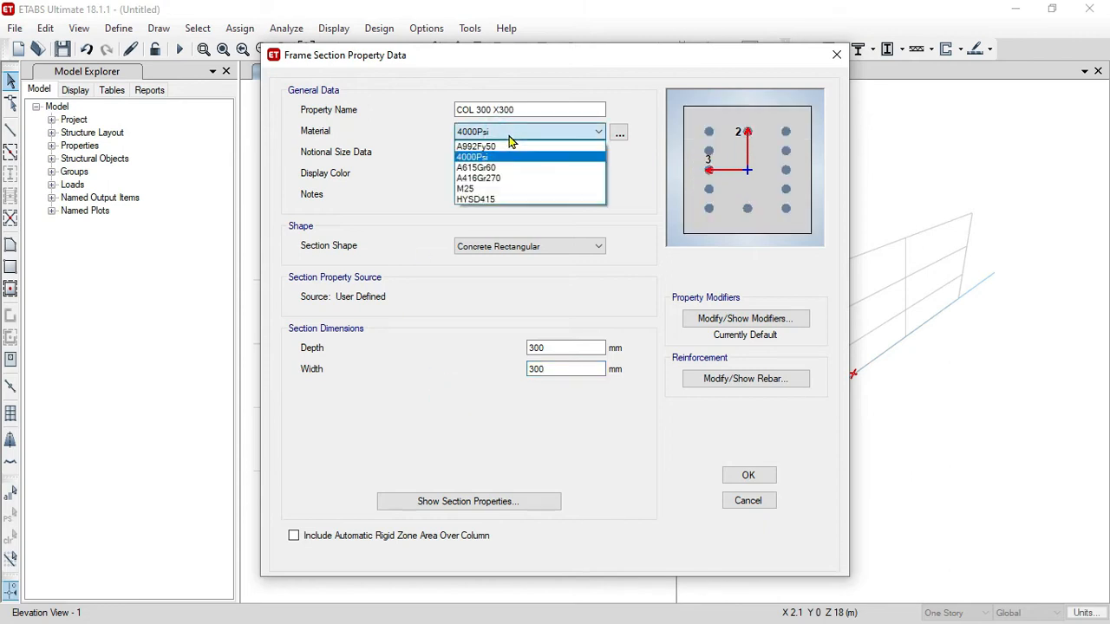
pyautogui.click(496, 182)
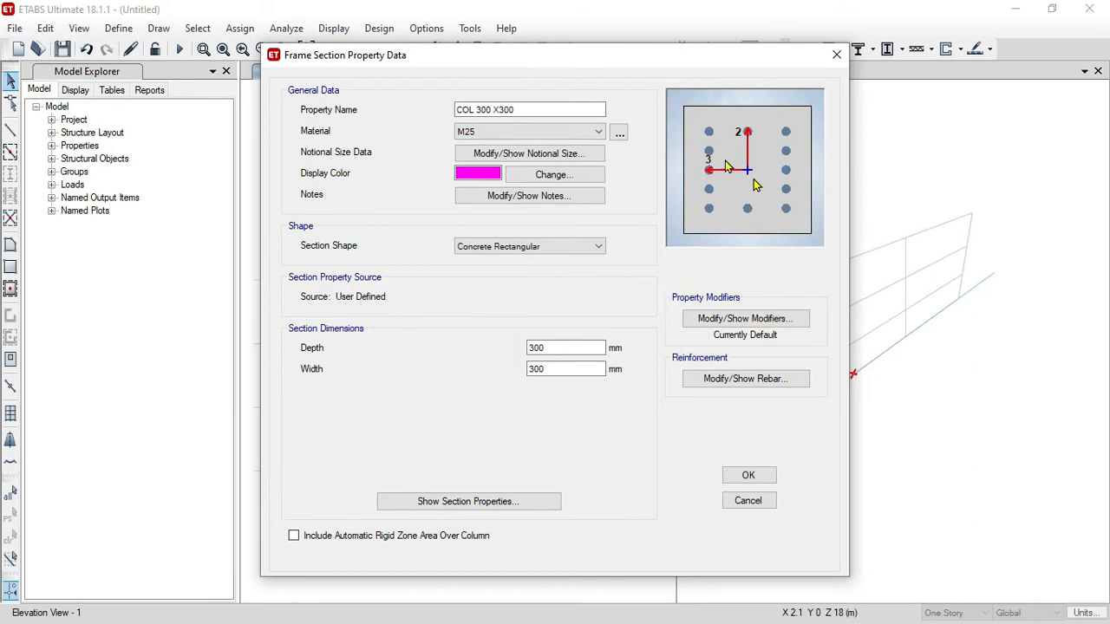
pyautogui.click(769, 378)
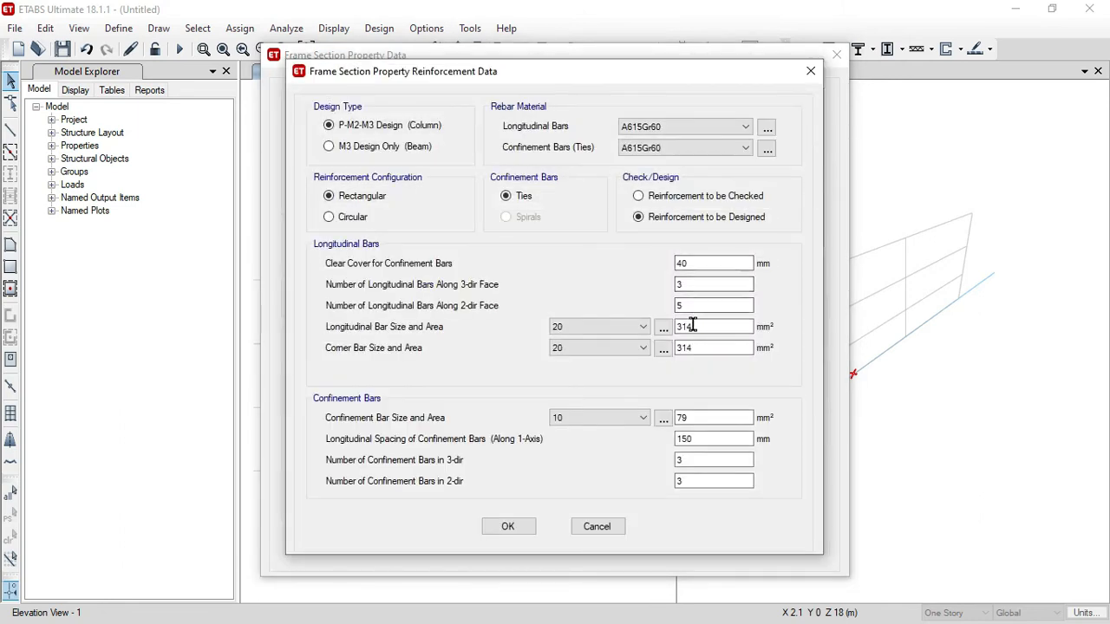
pyautogui.doubleClick(685, 306)
pyautogui.write('3')
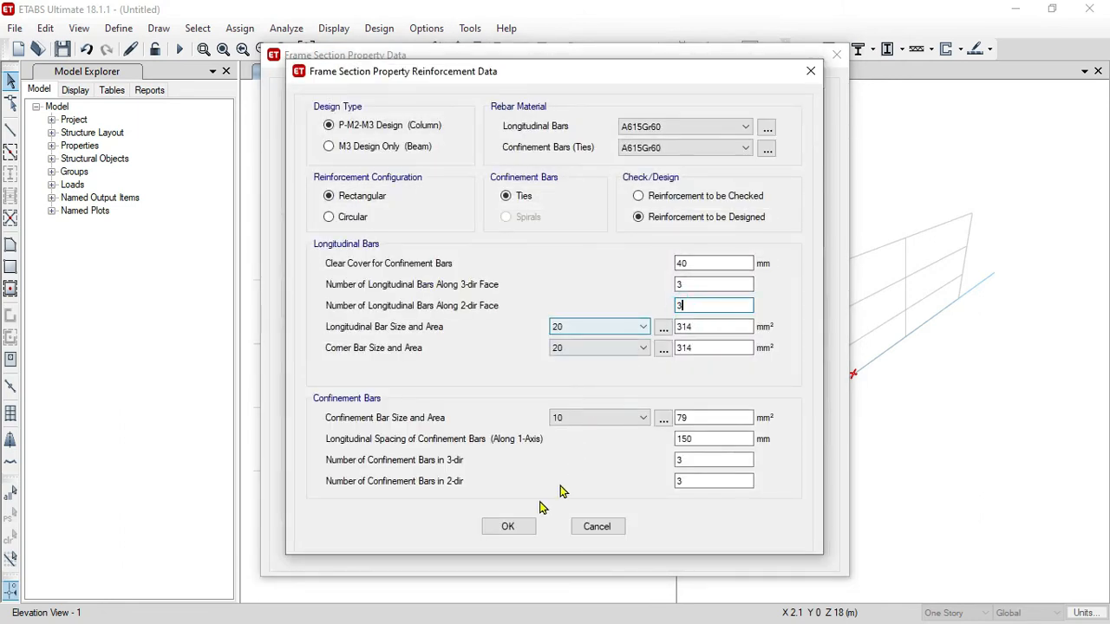
pyautogui.click(508, 526)
# - Set the column's longitudinal and confinement bar material to HYSD415, review the reinforcement data and save the section
pyautogui.click(747, 378)
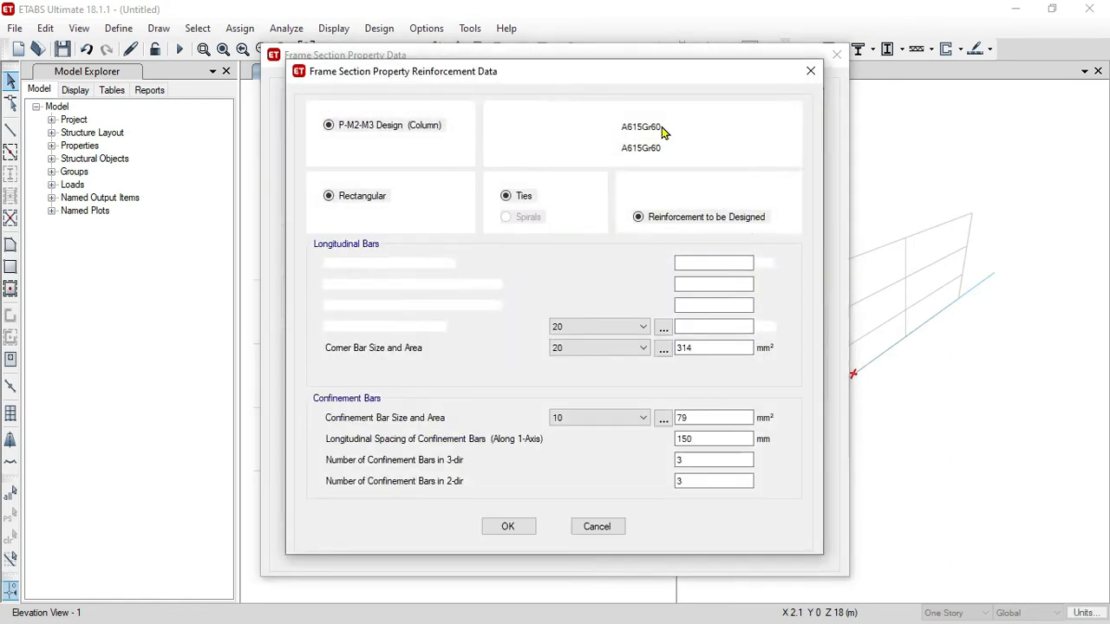
pyautogui.click(662, 128)
pyautogui.click(661, 153)
pyautogui.click(685, 148)
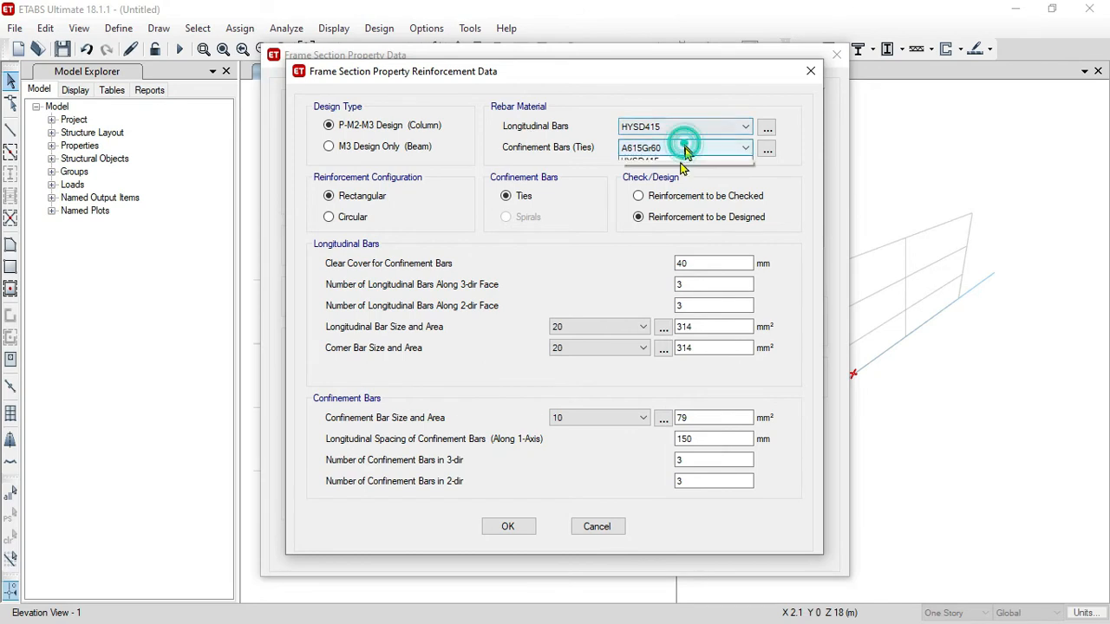
pyautogui.click(674, 176)
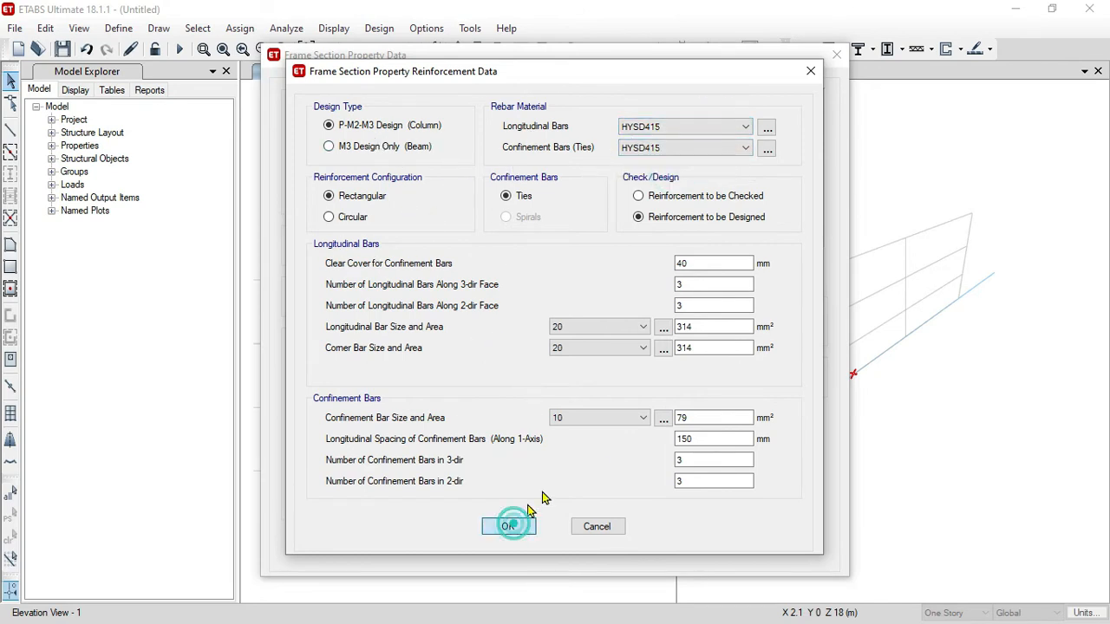
pyautogui.click(509, 525)
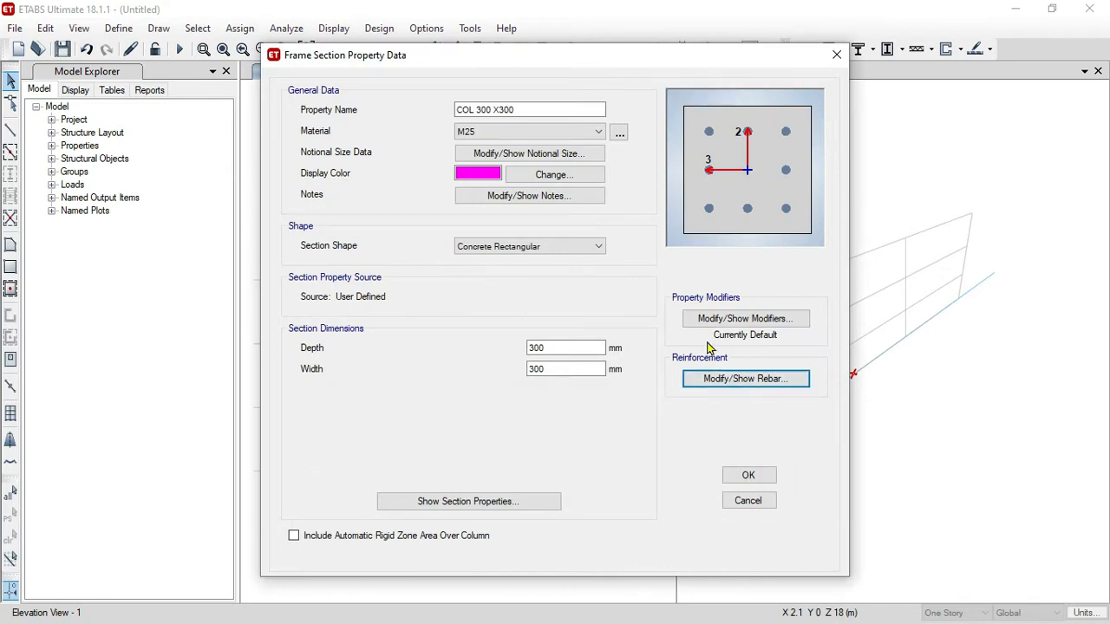
pyautogui.click(769, 376)
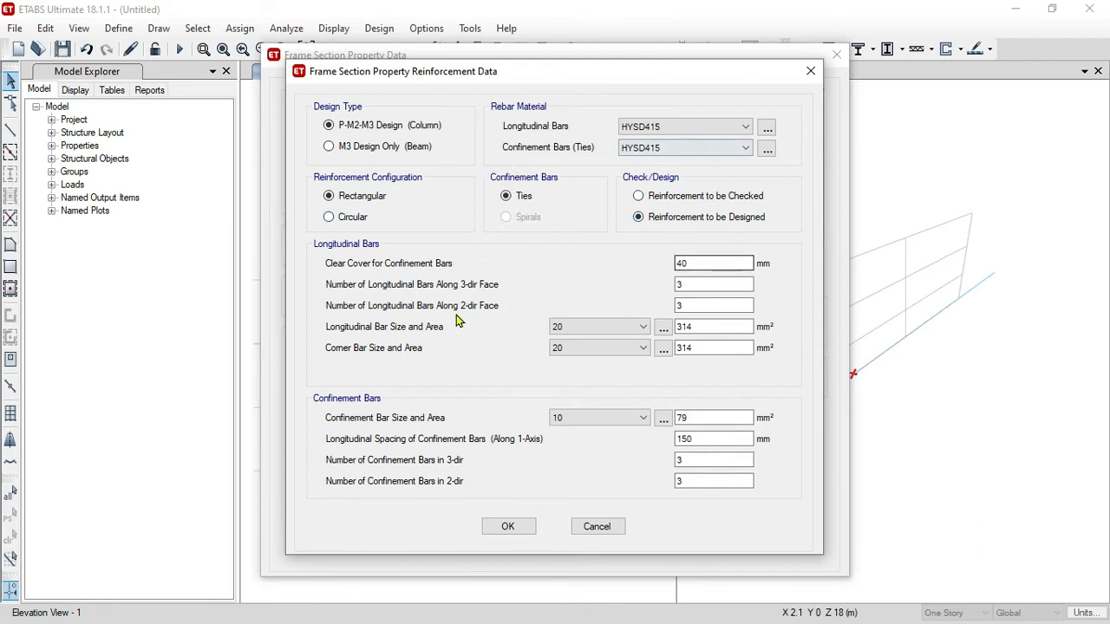
pyautogui.click(509, 527)
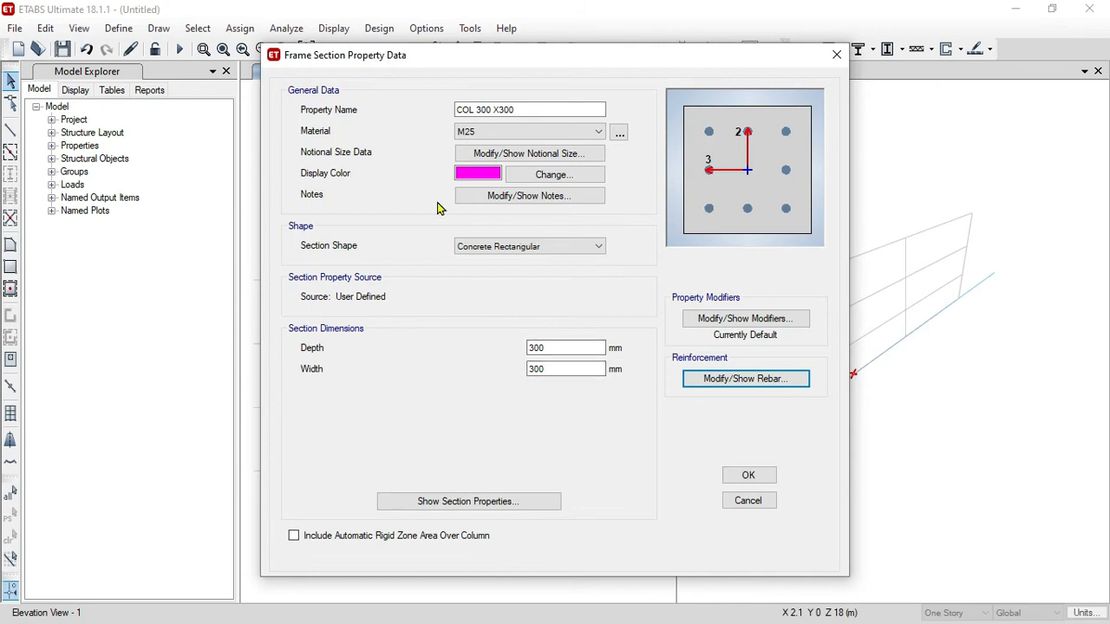
pyautogui.click(748, 475)
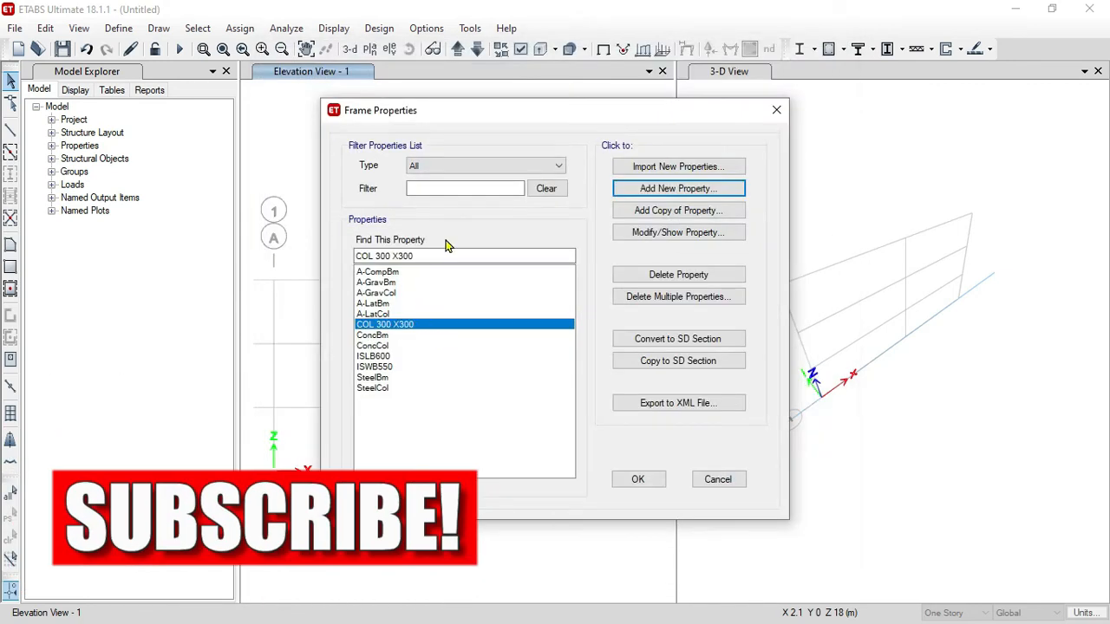
# - Add a new concrete rectangular frame section with a depth of 350 mm and a width of 230 mm
pyautogui.click(652, 189)
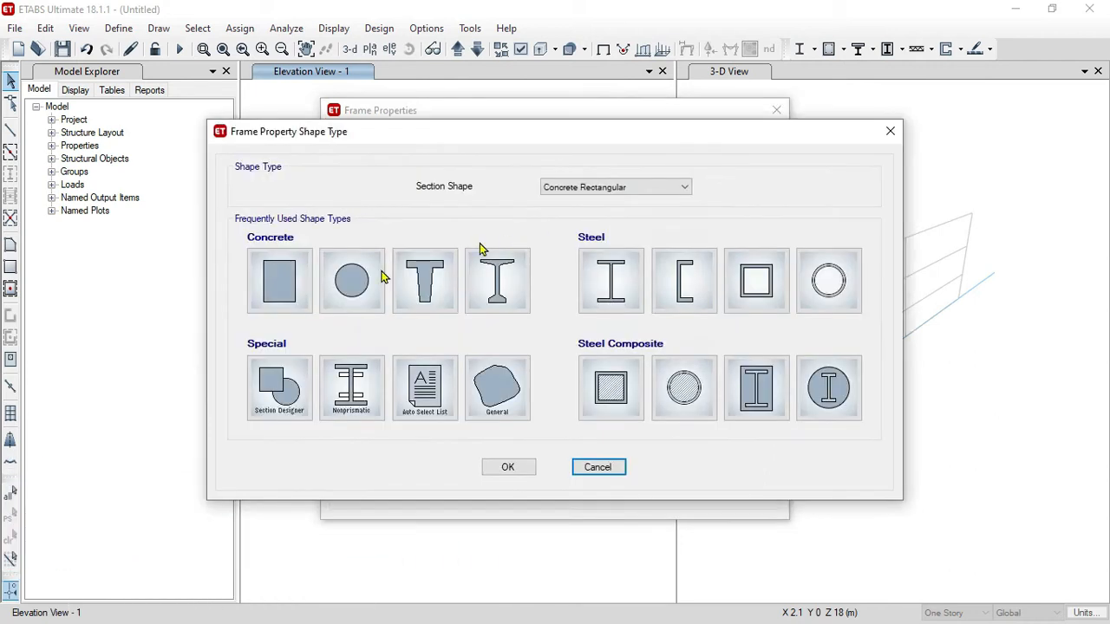
pyautogui.click(304, 290)
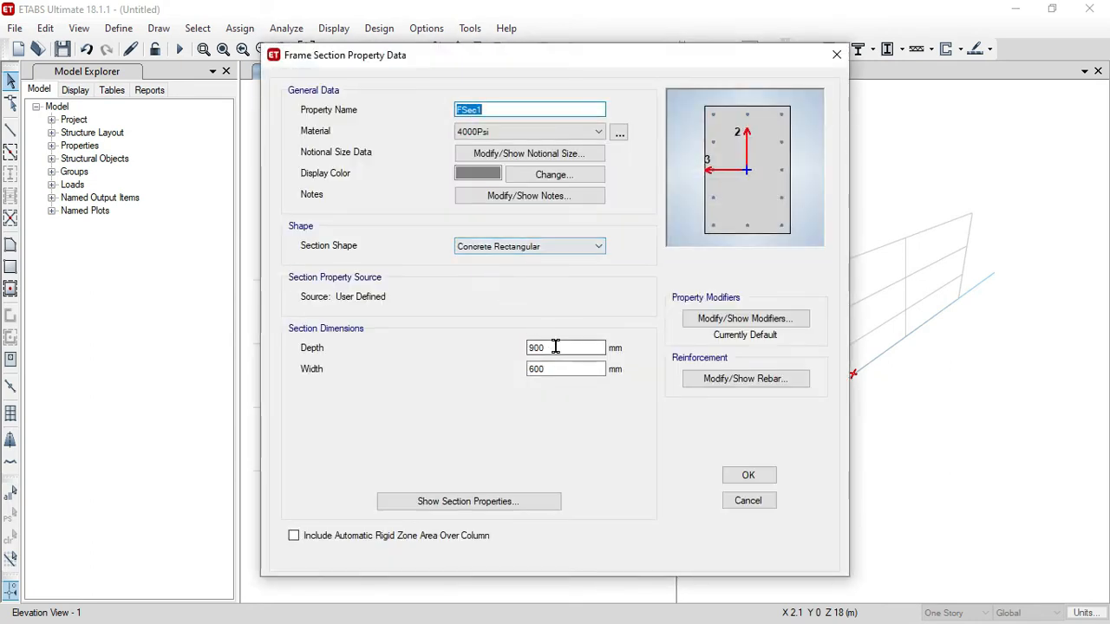
pyautogui.doubleClick(555, 347)
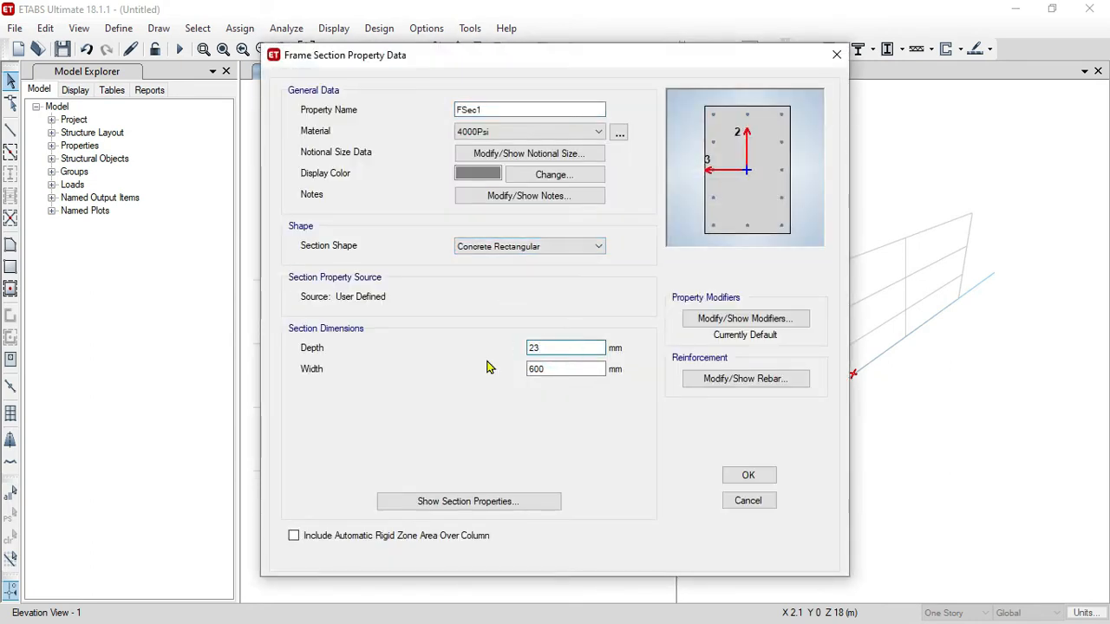
pyautogui.press('BackSpace')
pyautogui.press('BackSpace')
pyautogui.moveTo(565, 370); pyautogui.dragTo(460, 384)
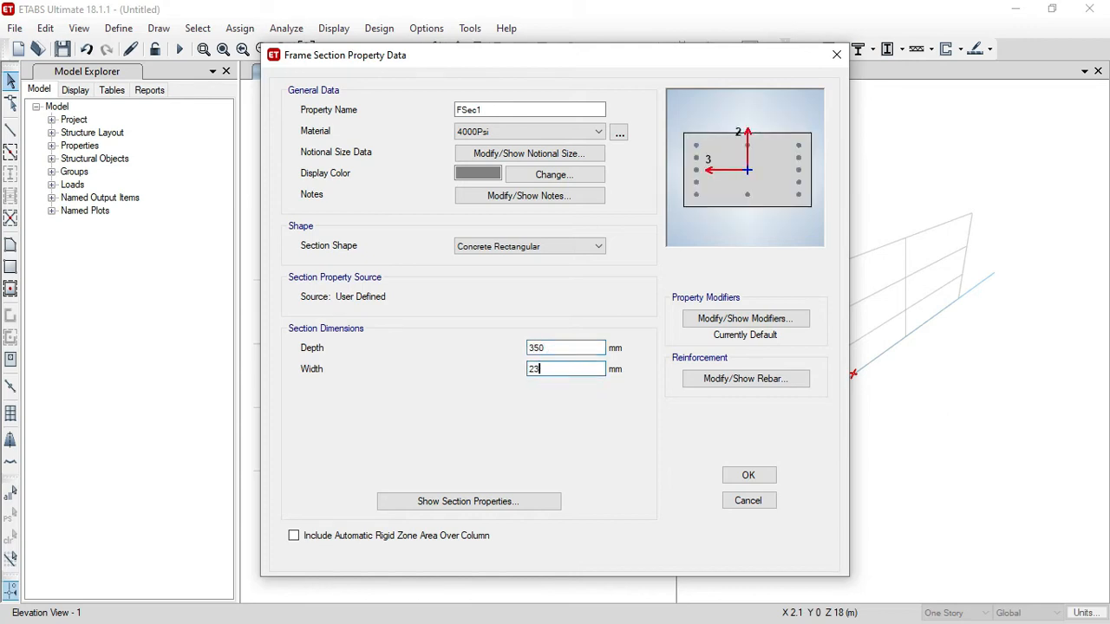
# - Name the new frame section BEAM and assign it the M25 material
pyautogui.click(504, 107)
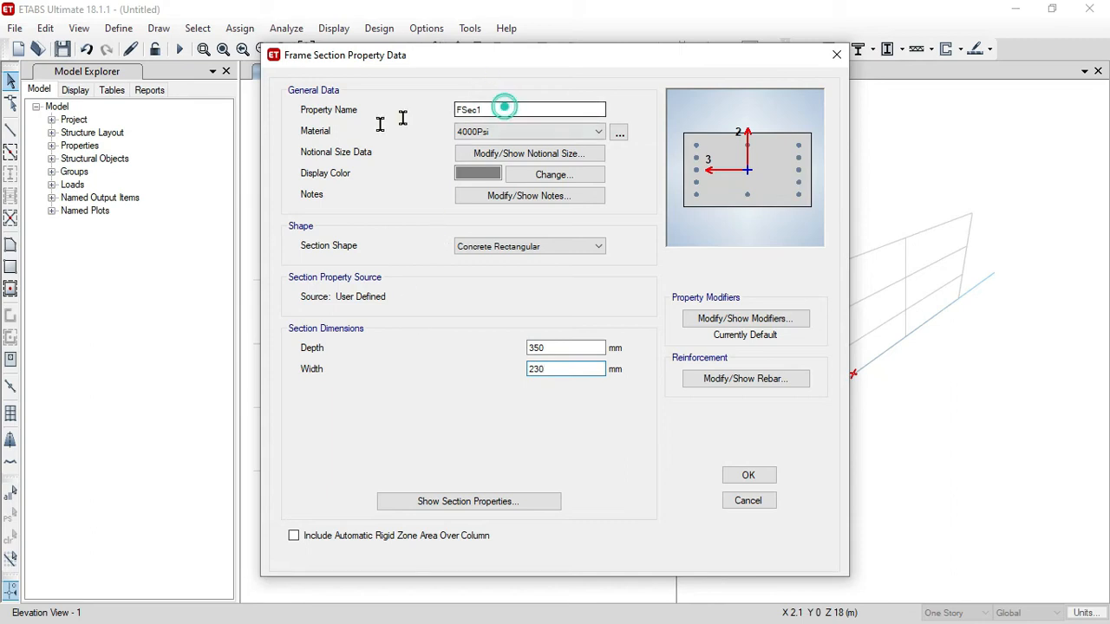
pyautogui.doubleClick(492, 112)
pyautogui.write('BEAM')
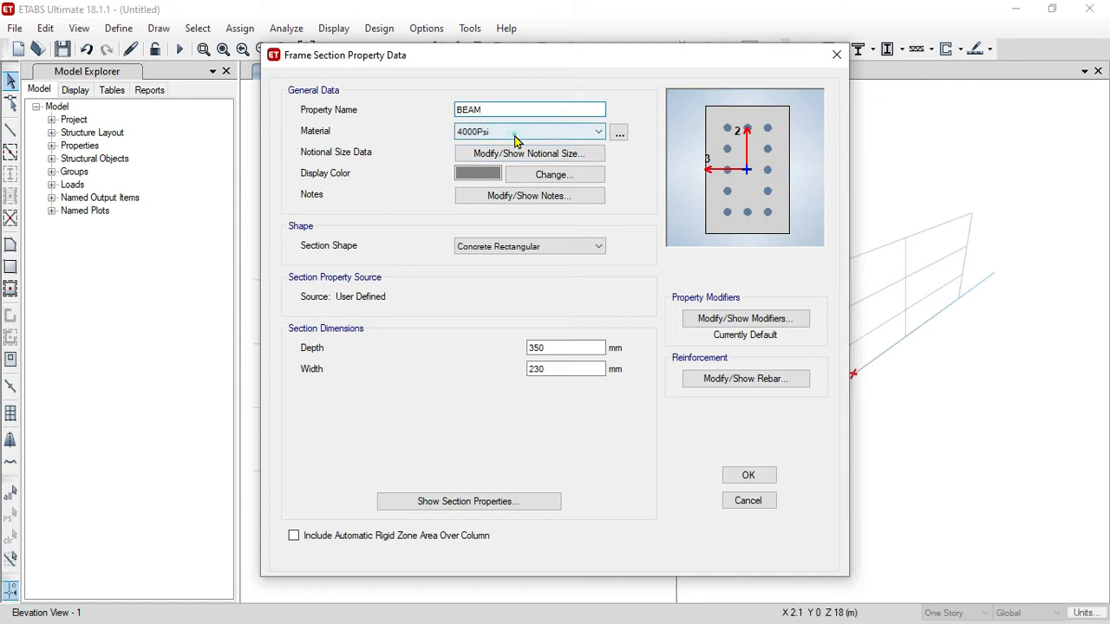
pyautogui.click(515, 136)
pyautogui.click(518, 189)
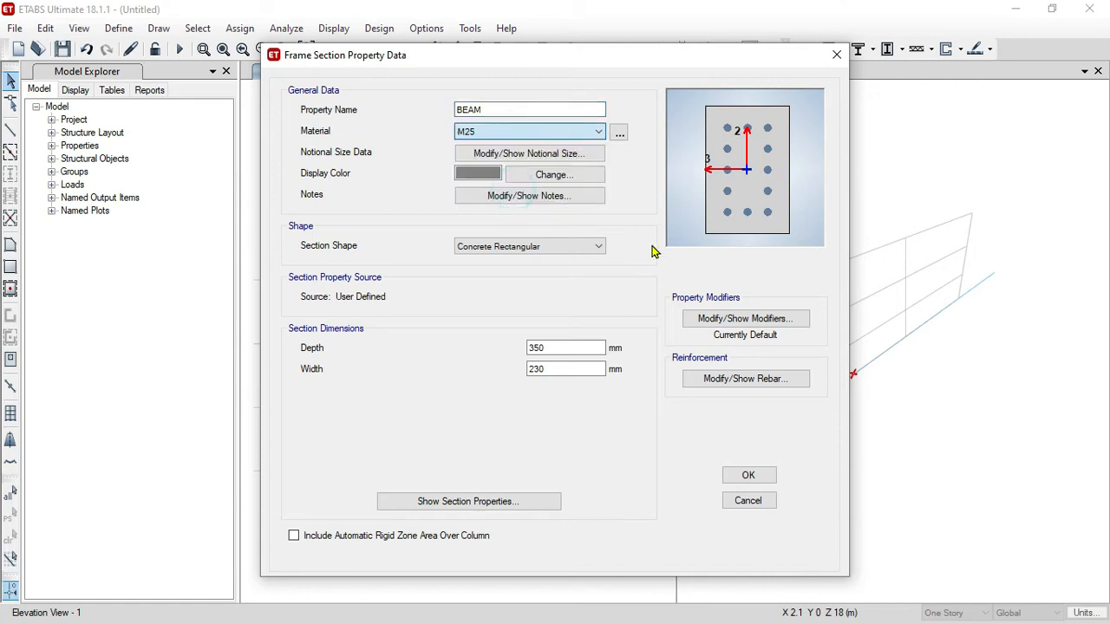
# - Set the beam's longitudinal and confinement rebar to HYSD415 with M3 Design Only (Beam), then save the section and finish the frame properties
pyautogui.click(731, 380)
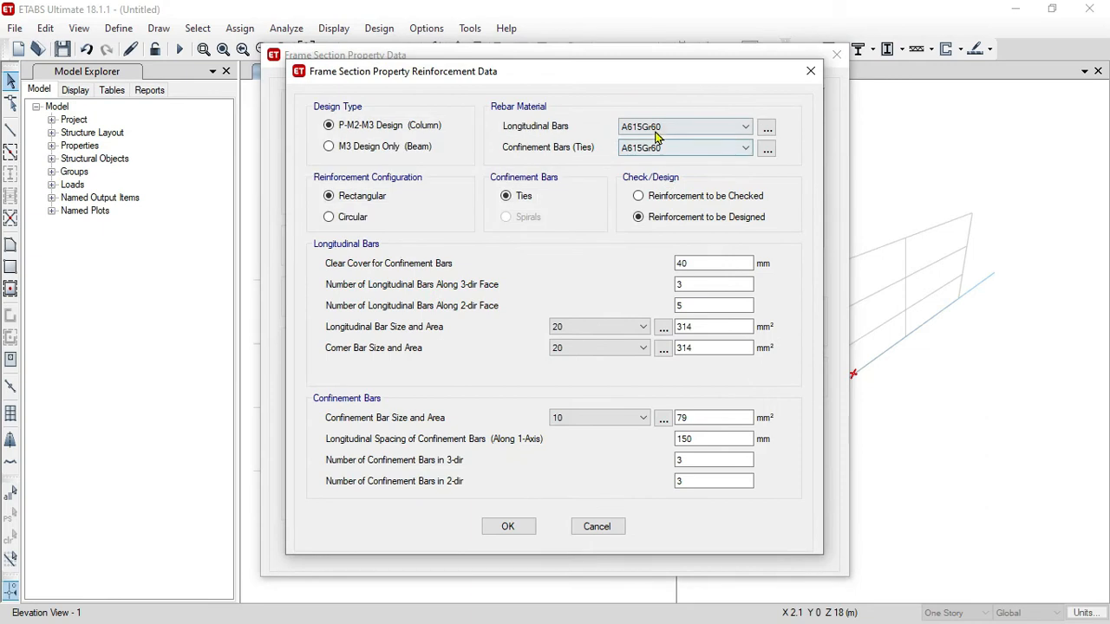
pyautogui.click(658, 127)
pyautogui.click(659, 153)
pyautogui.click(660, 148)
pyautogui.click(664, 174)
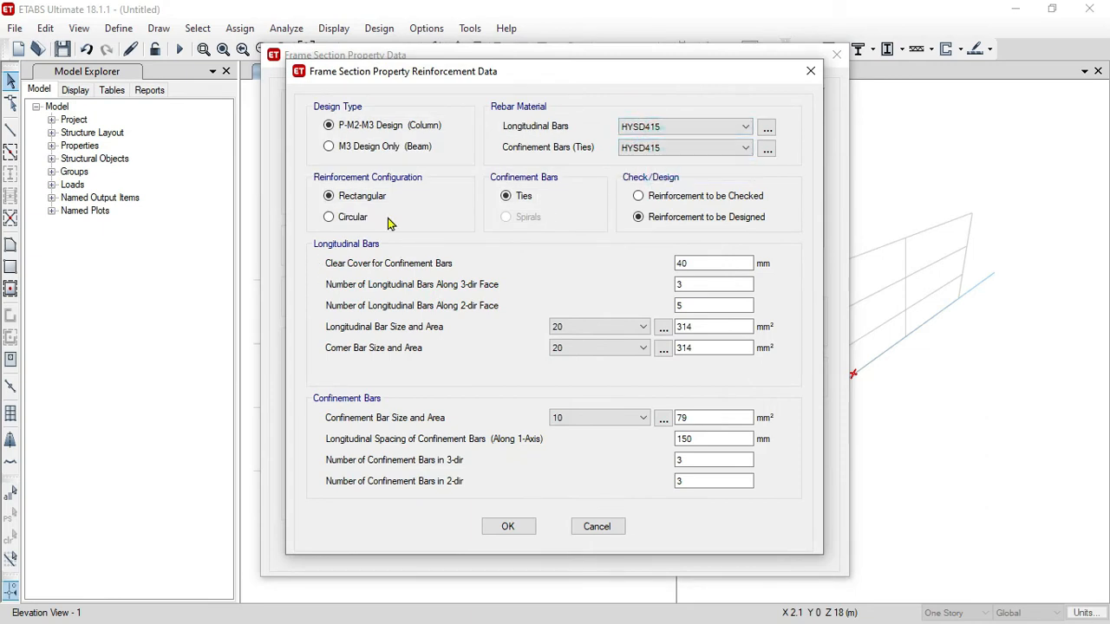
pyautogui.click(329, 147)
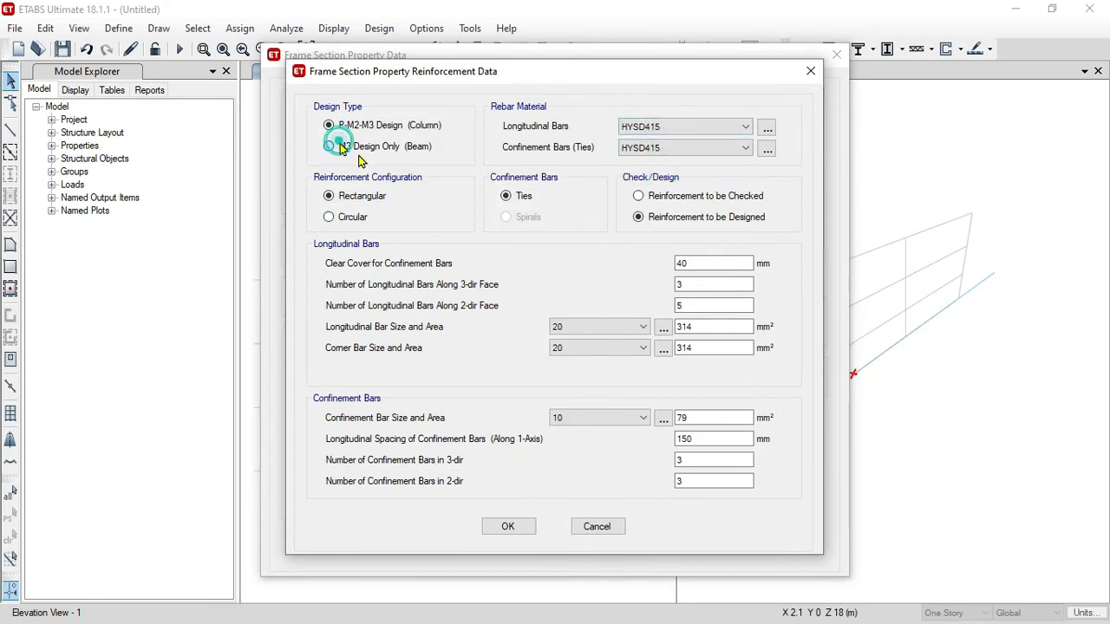
pyautogui.click(526, 307)
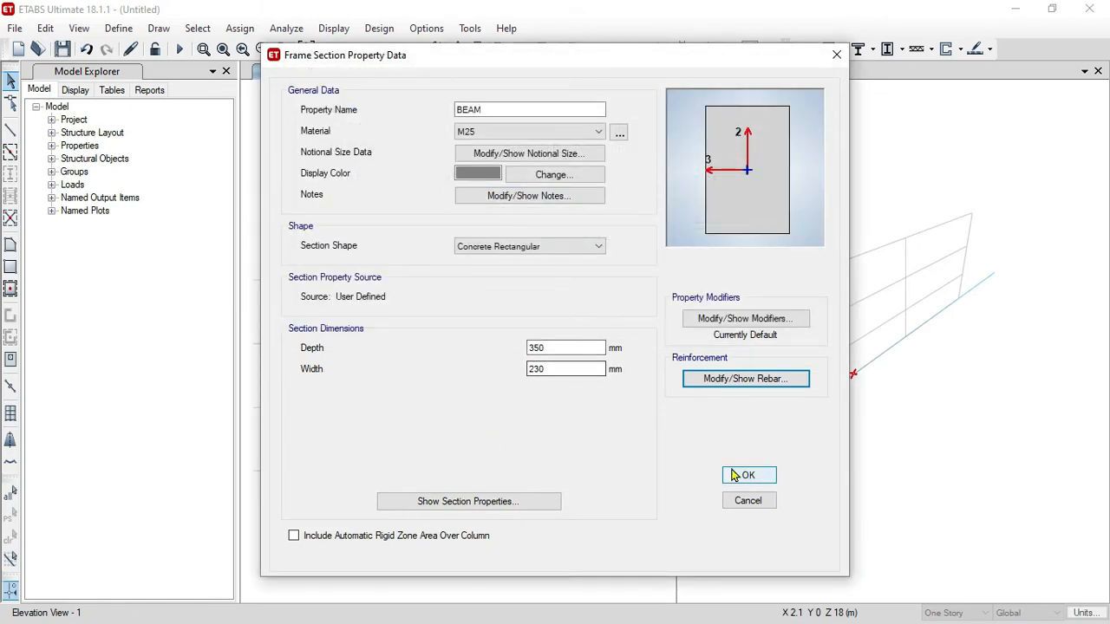
pyautogui.click(745, 476)
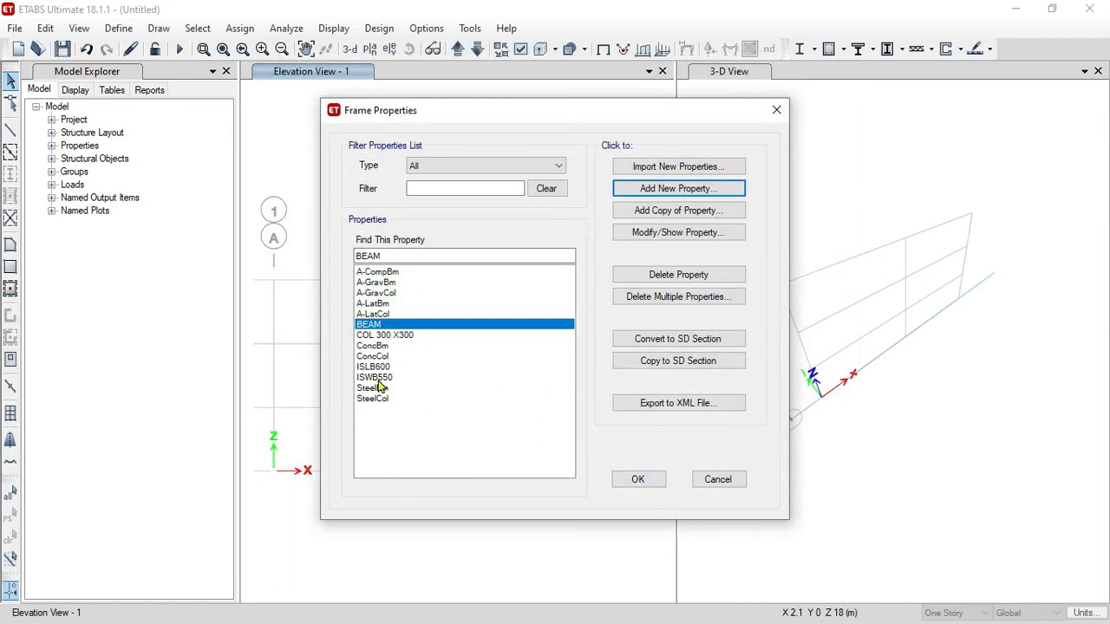
pyautogui.moveTo(409, 402); pyautogui.dragTo(395, 369)
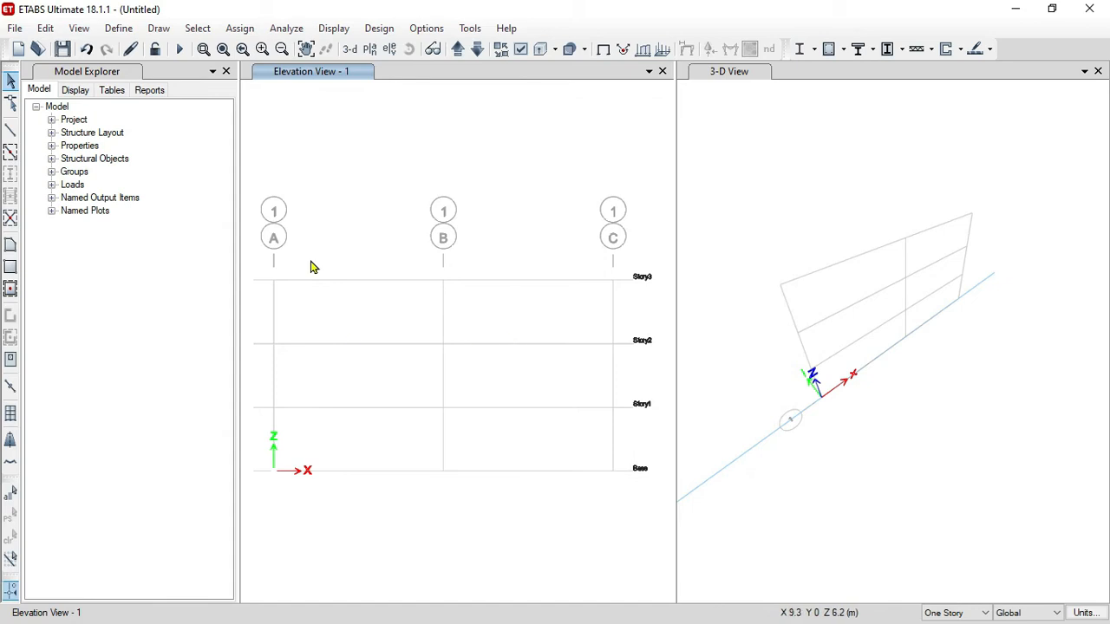
# - Draw COL 300 X300 columns on grid lines A, B and C in the elevation, applied to all stories
pyautogui.click(11, 152)
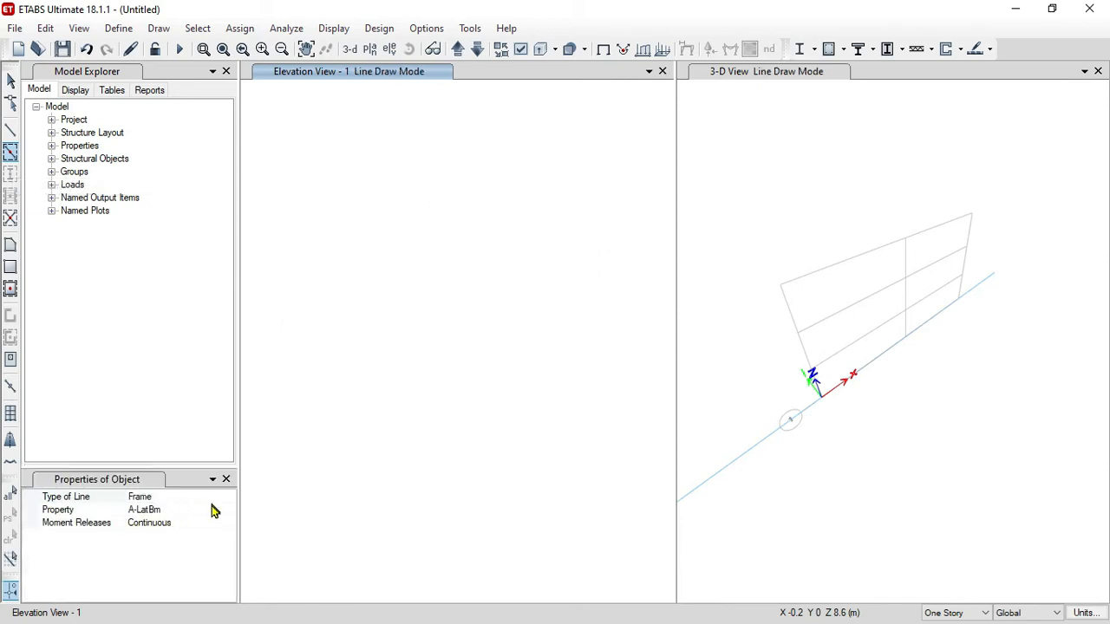
pyautogui.click(214, 510)
pyautogui.click(228, 510)
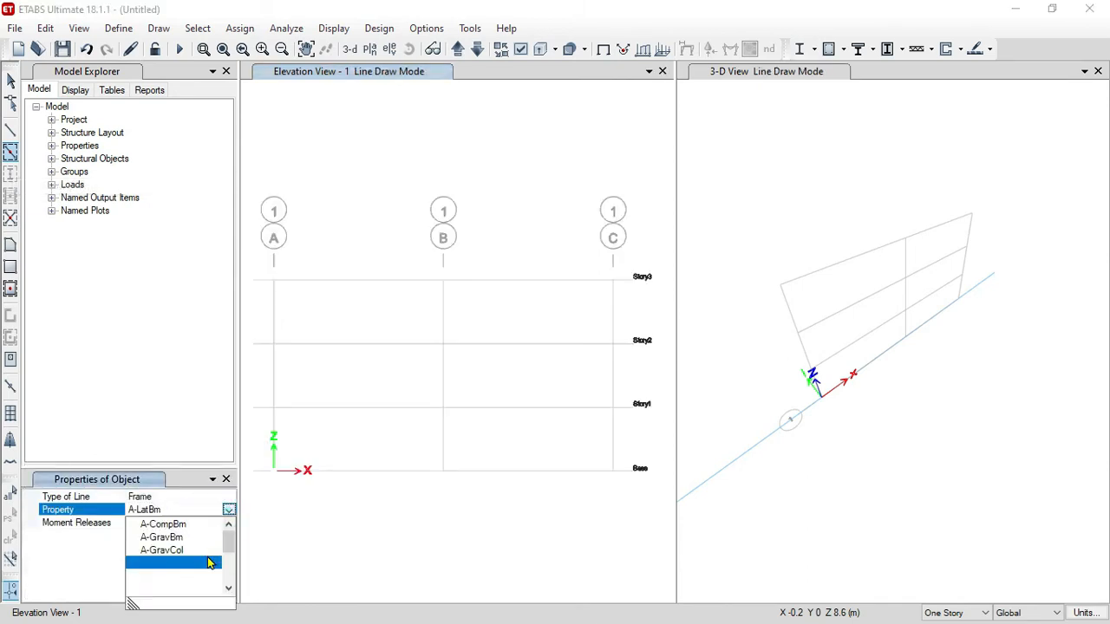
pyautogui.scroll(-1, 174, 578)
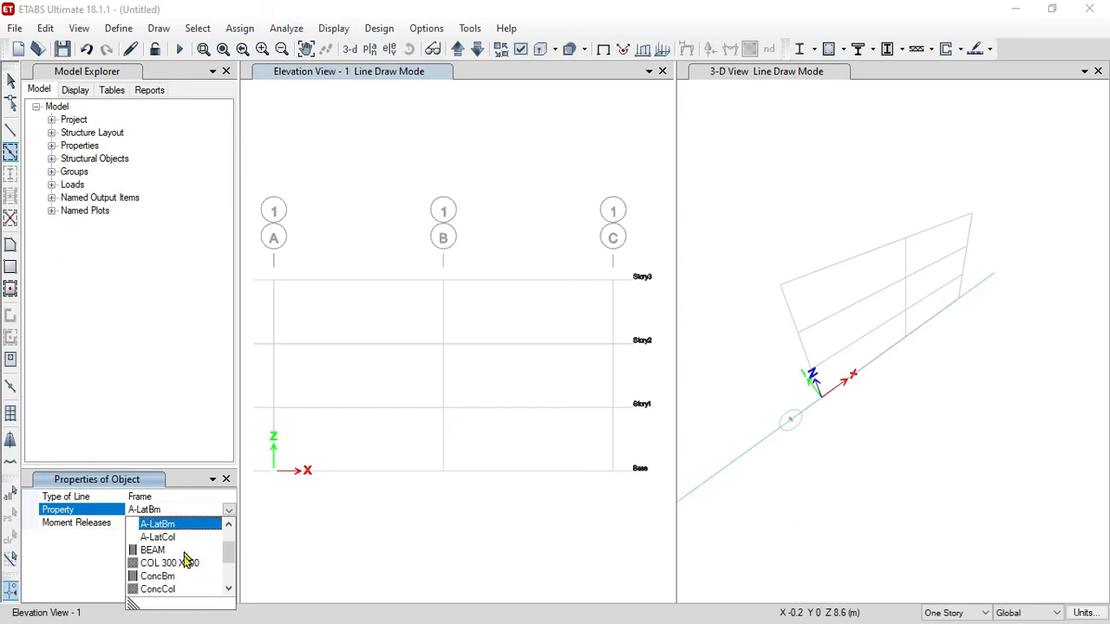
pyautogui.click(184, 563)
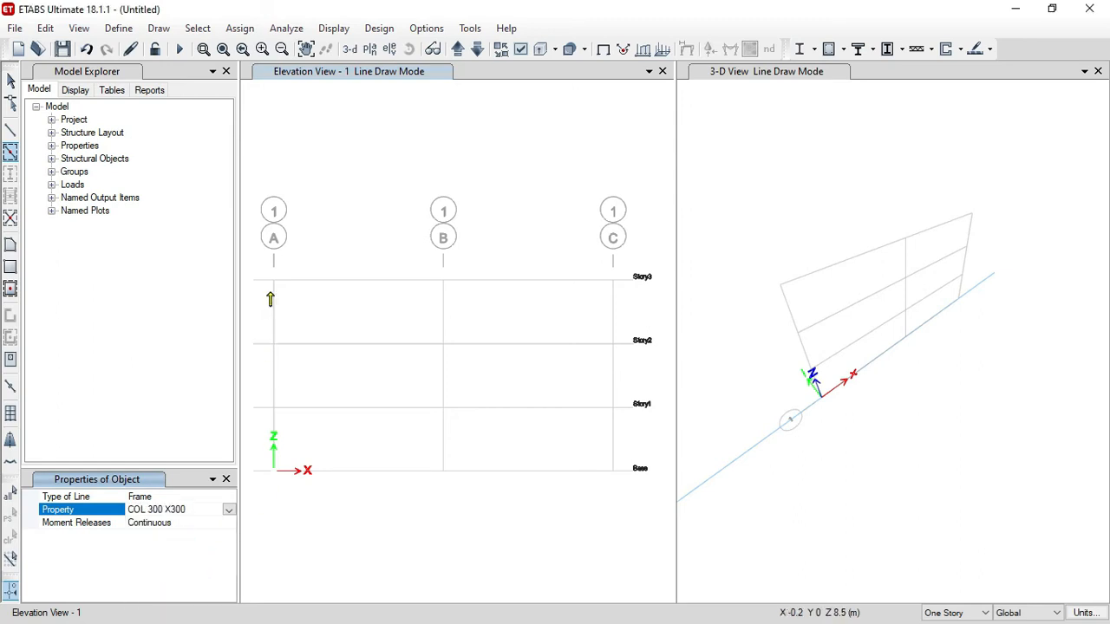
pyautogui.click(947, 614)
pyautogui.click(946, 583)
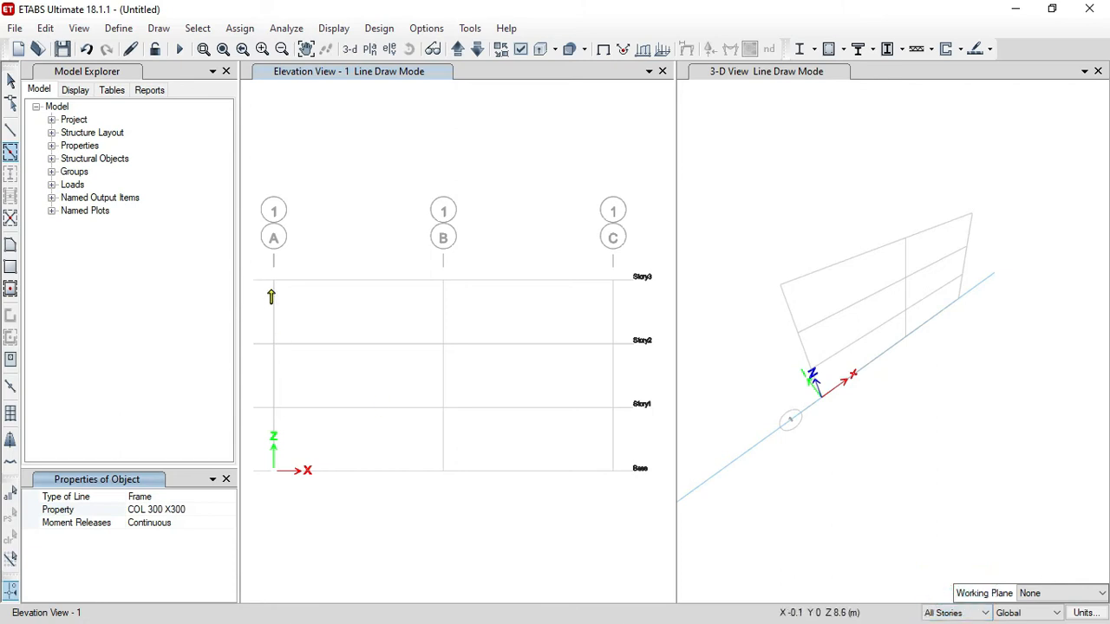
pyautogui.click(441, 292)
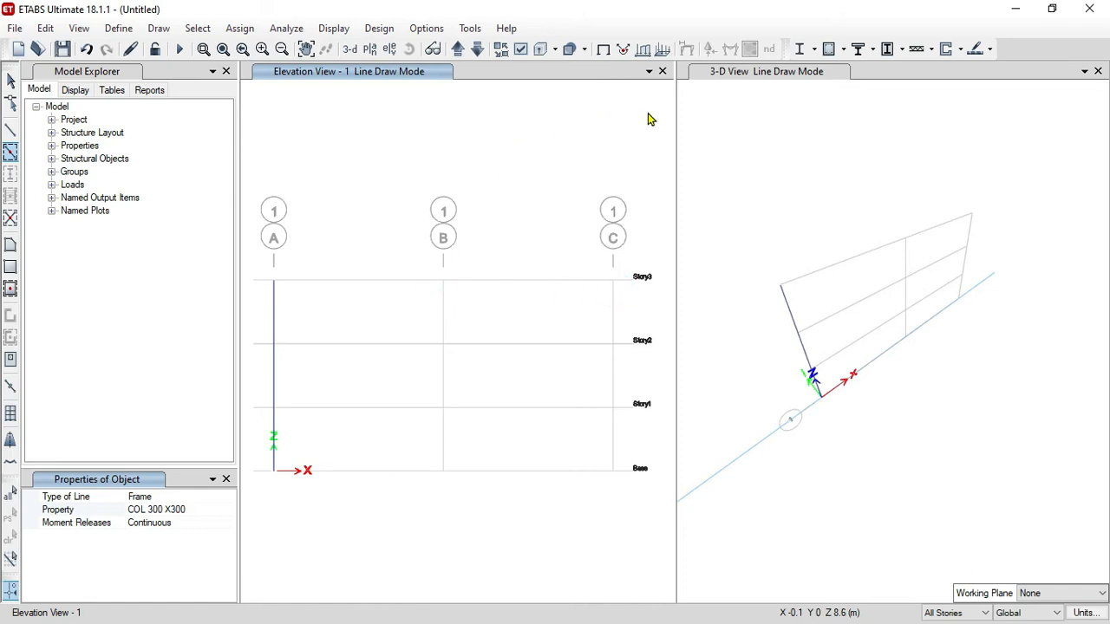
pyautogui.press('XF86MonBrightnessDown')
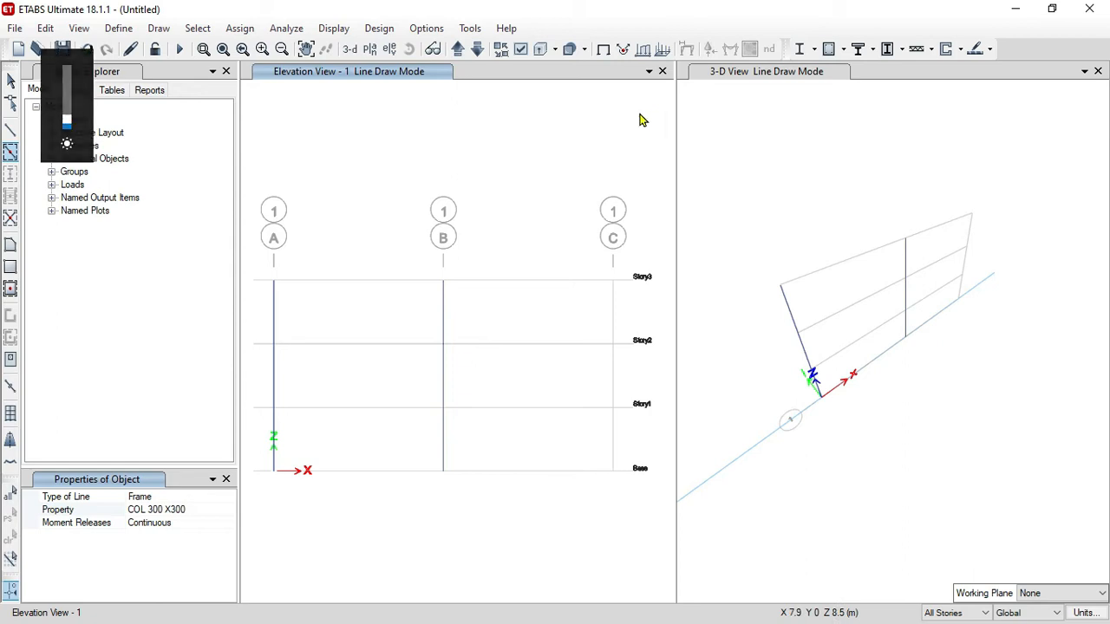
pyautogui.click(612, 287)
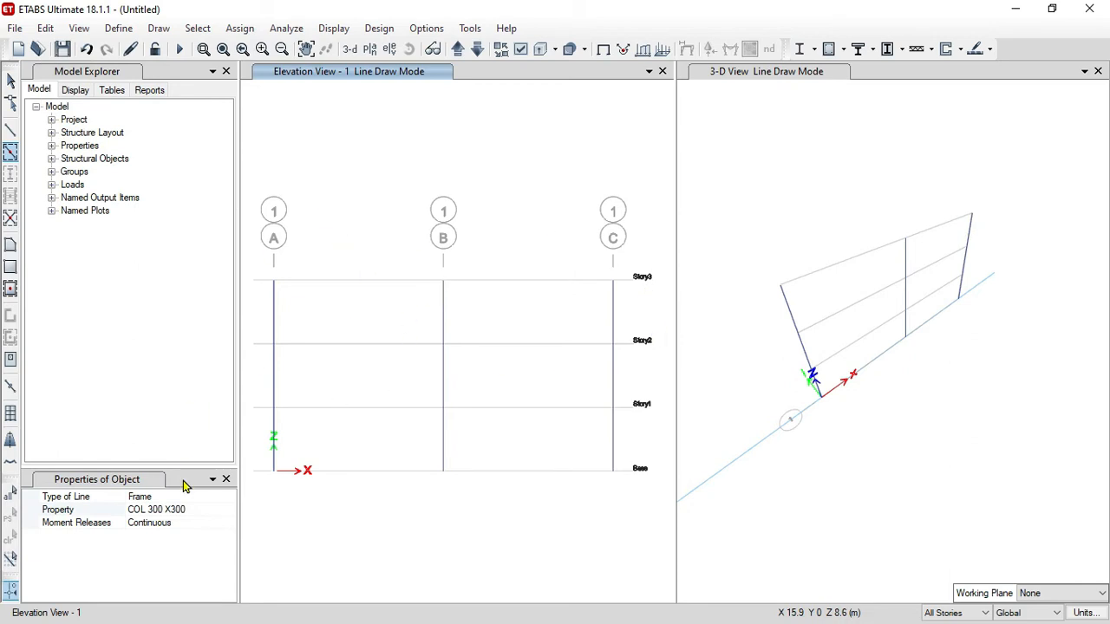
# - Draw beams with the beam section across both bays at Story1, Story2 and Story3, and end line drawing
pyautogui.click(214, 516)
pyautogui.click(225, 514)
pyautogui.click(227, 510)
pyautogui.click(186, 577)
pyautogui.click(361, 283)
pyautogui.click(484, 281)
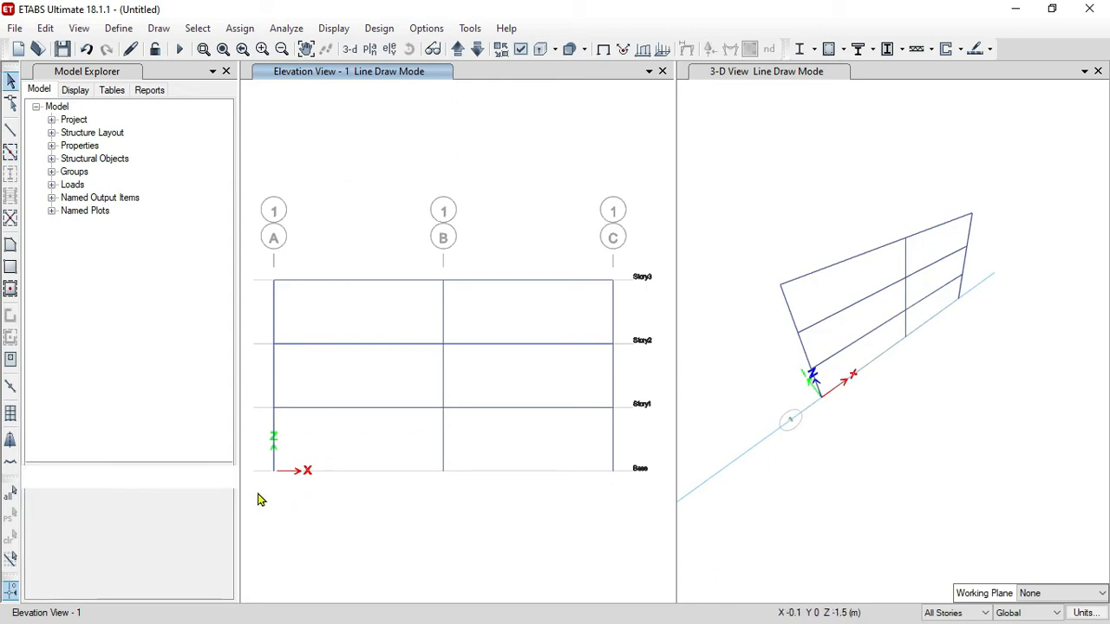
pyautogui.press('Escape')
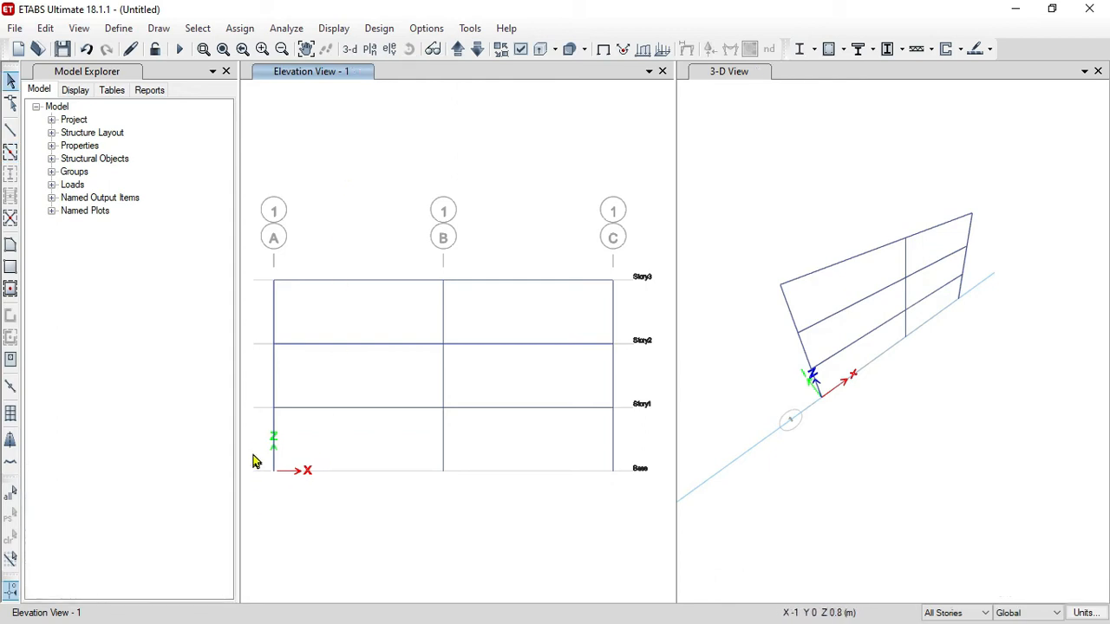
# - Assign fixed restraints, with all translations and rotations restrained, to the three base joints at grid lines A, B and C
pyautogui.moveTo(253, 452); pyautogui.dragTo(657, 494)
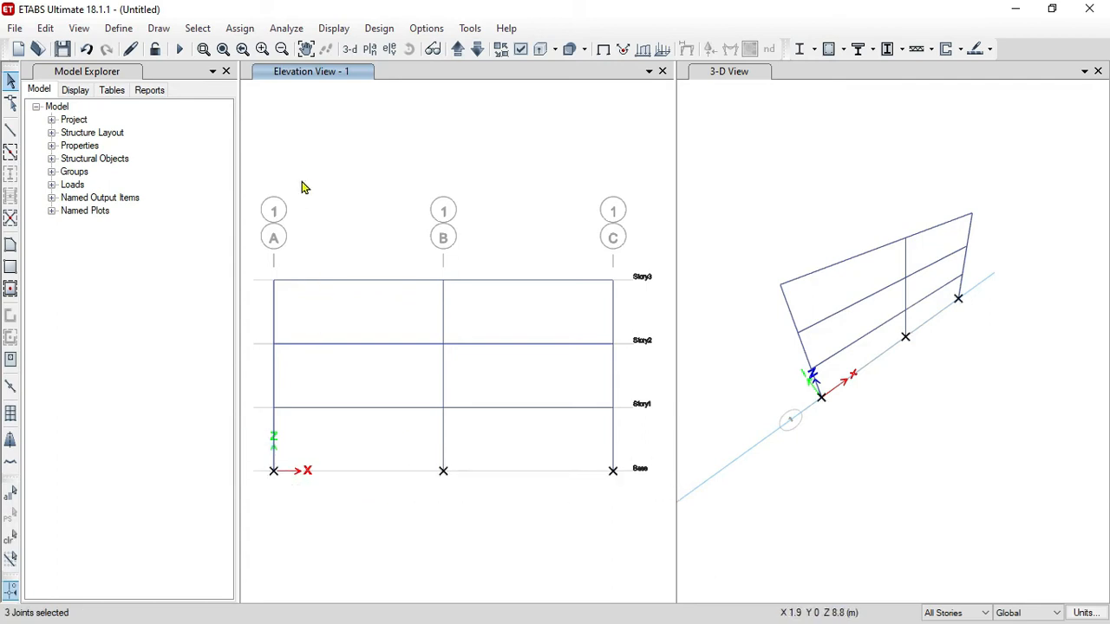
pyautogui.click(240, 28)
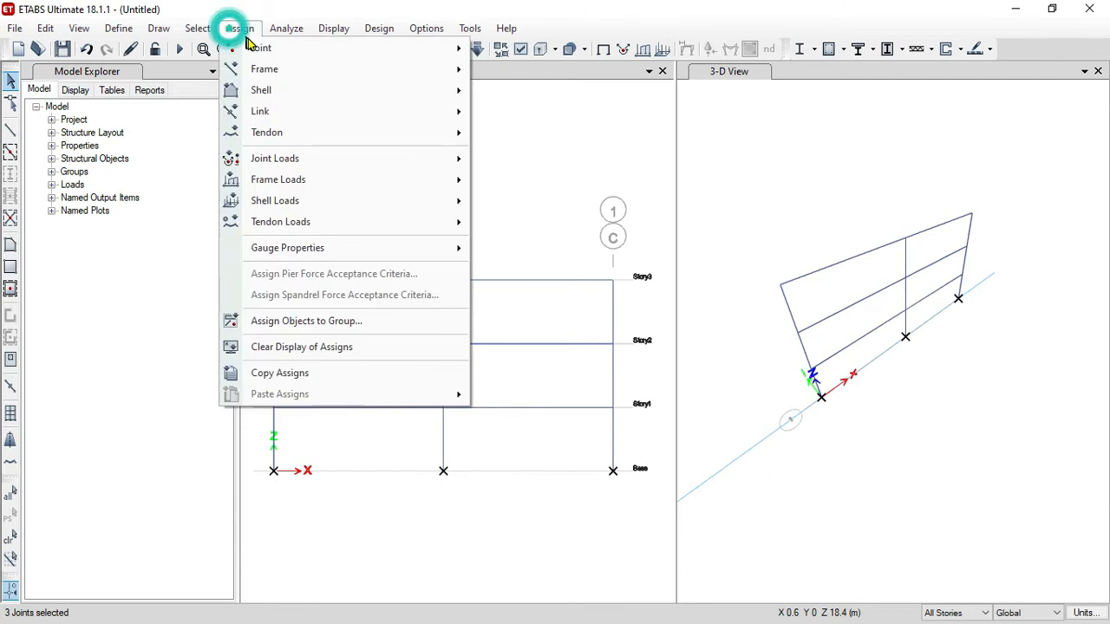
pyautogui.moveTo(299, 48)
pyautogui.click(607, 54)
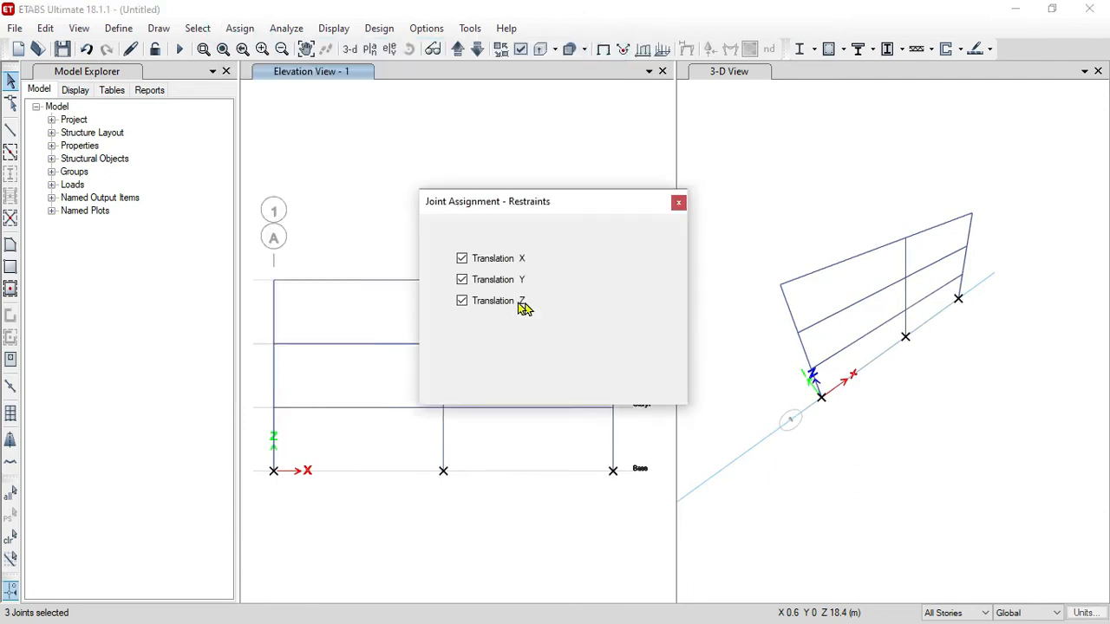
pyautogui.click(496, 353)
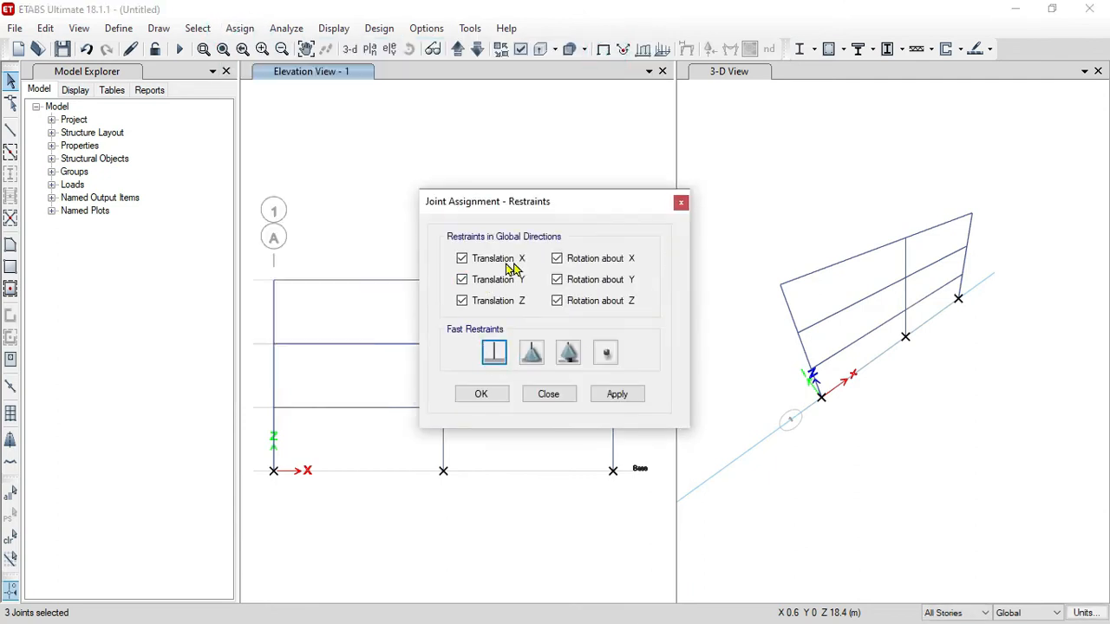
pyautogui.click(617, 395)
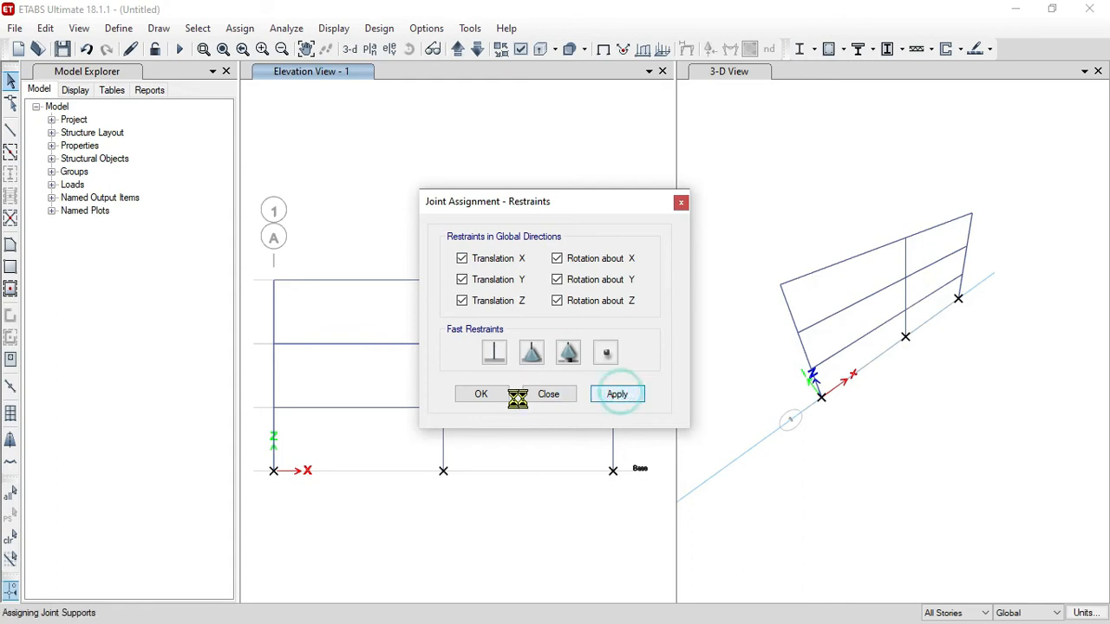
pyautogui.click(491, 399)
pyautogui.click(483, 394)
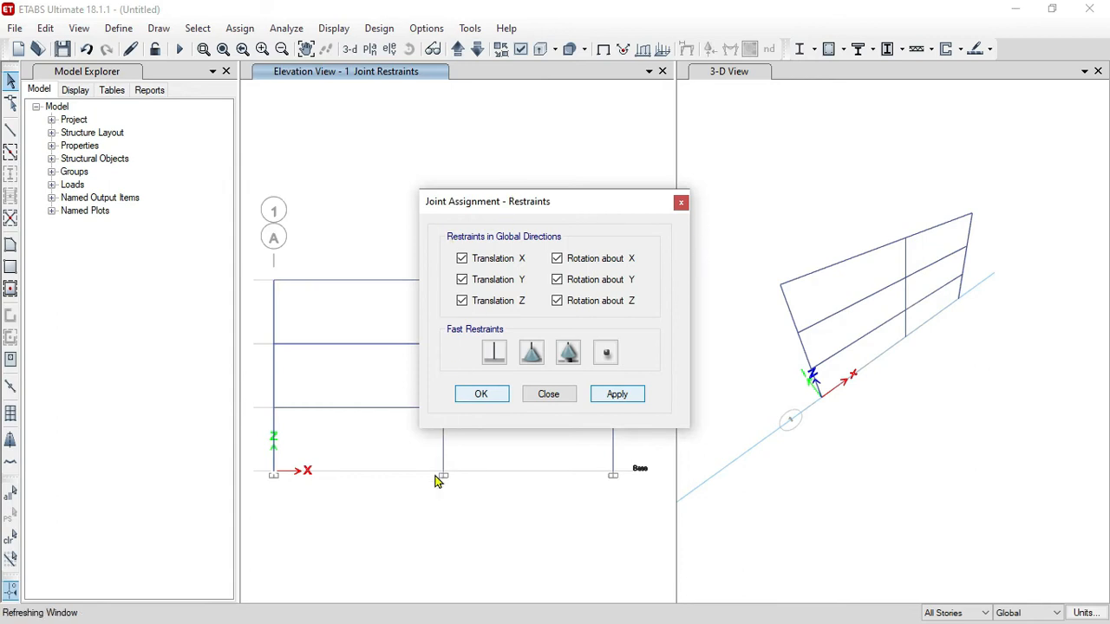
pyautogui.click(484, 395)
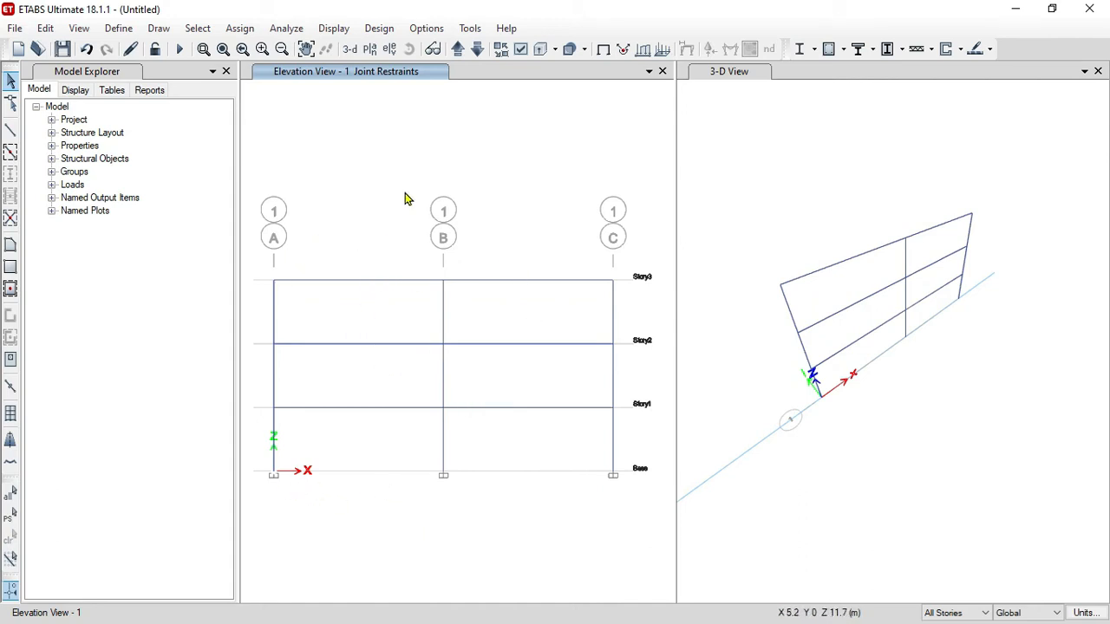
pyautogui.click(118, 30)
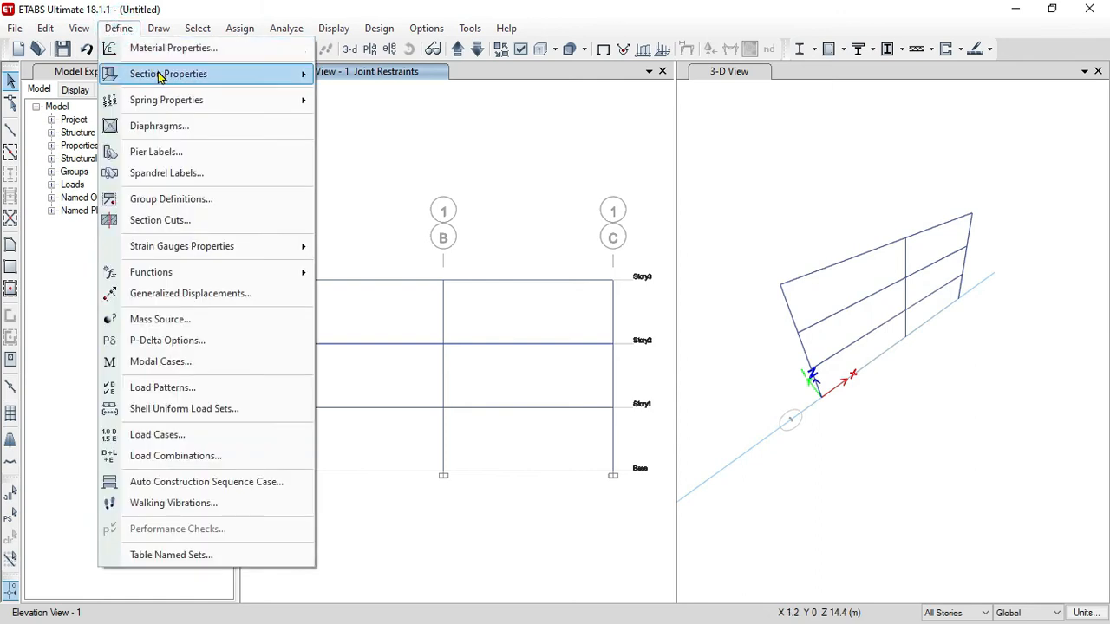
pyautogui.moveTo(208, 73)
pyautogui.click(362, 76)
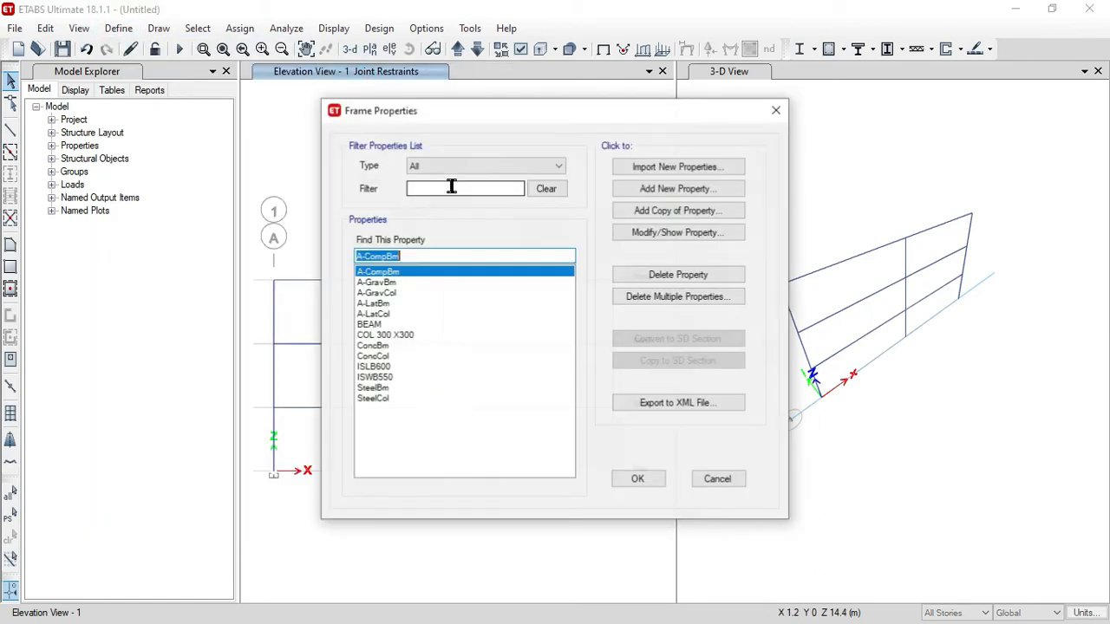
pyautogui.click(649, 190)
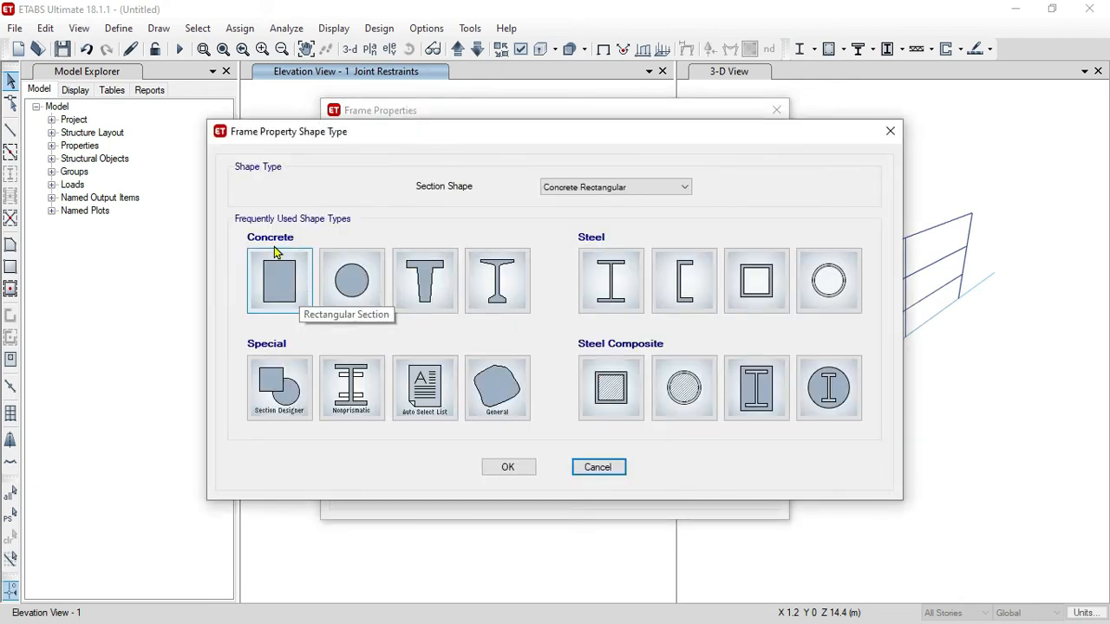
pyautogui.click(289, 291)
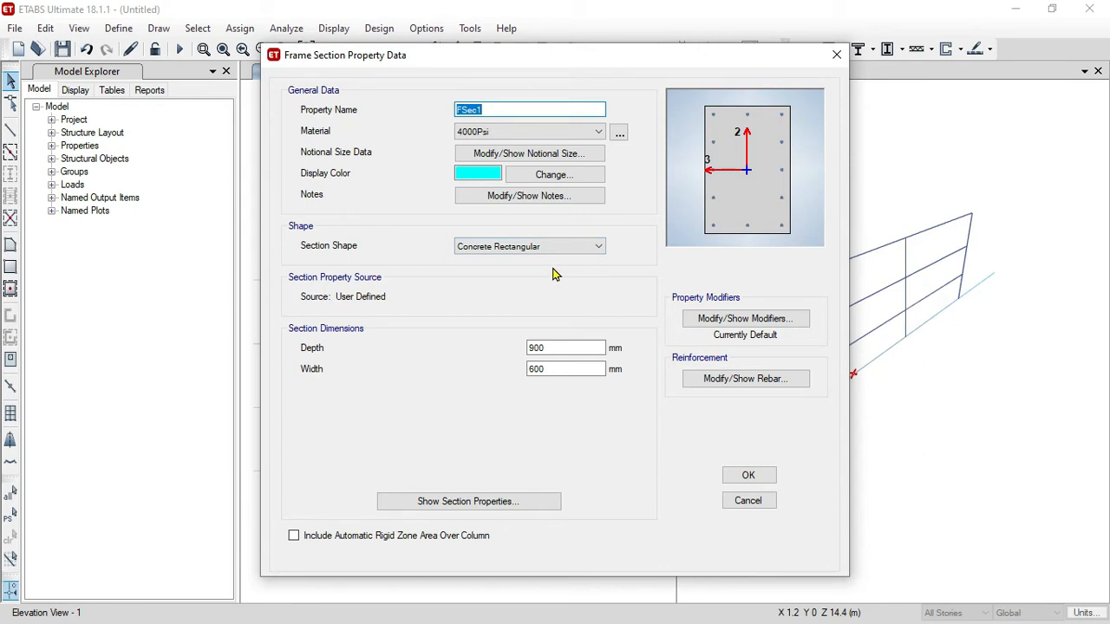
pyautogui.click(837, 55)
pyautogui.click(647, 187)
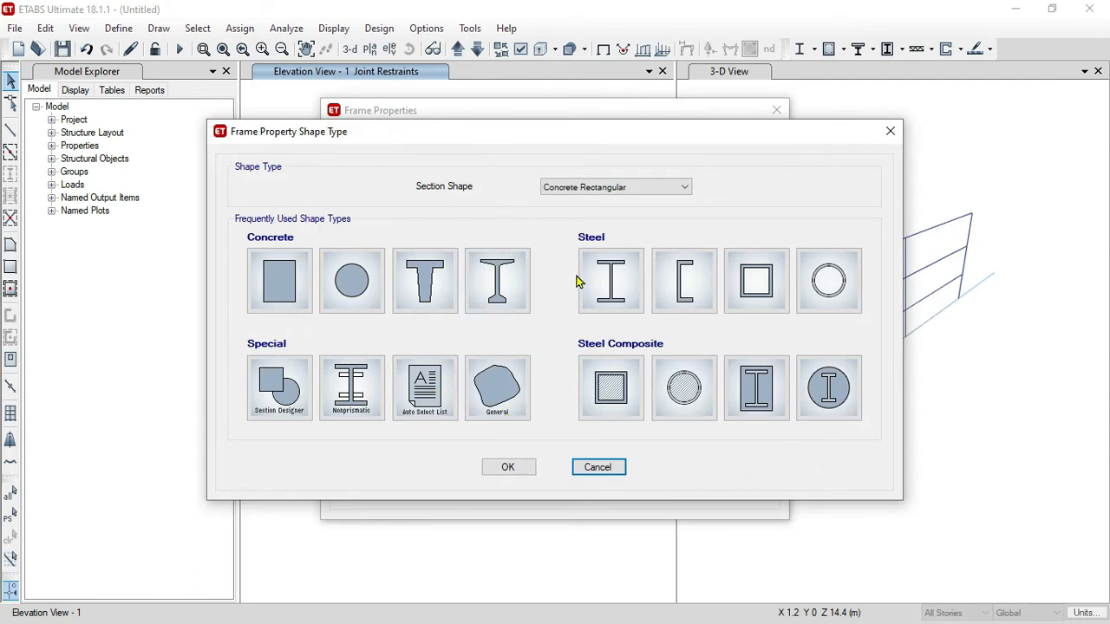
pyautogui.click(890, 131)
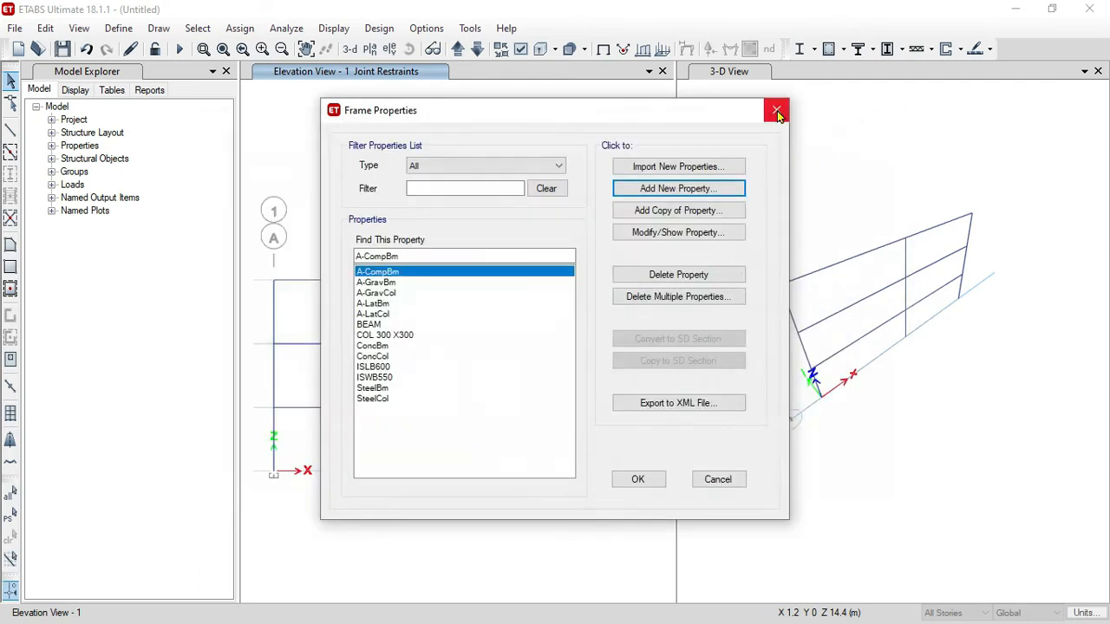
pyautogui.click(776, 111)
# - Add a new material of type Masonry for the India region, accept its default properties and finish the material definitions
pyautogui.click(119, 27)
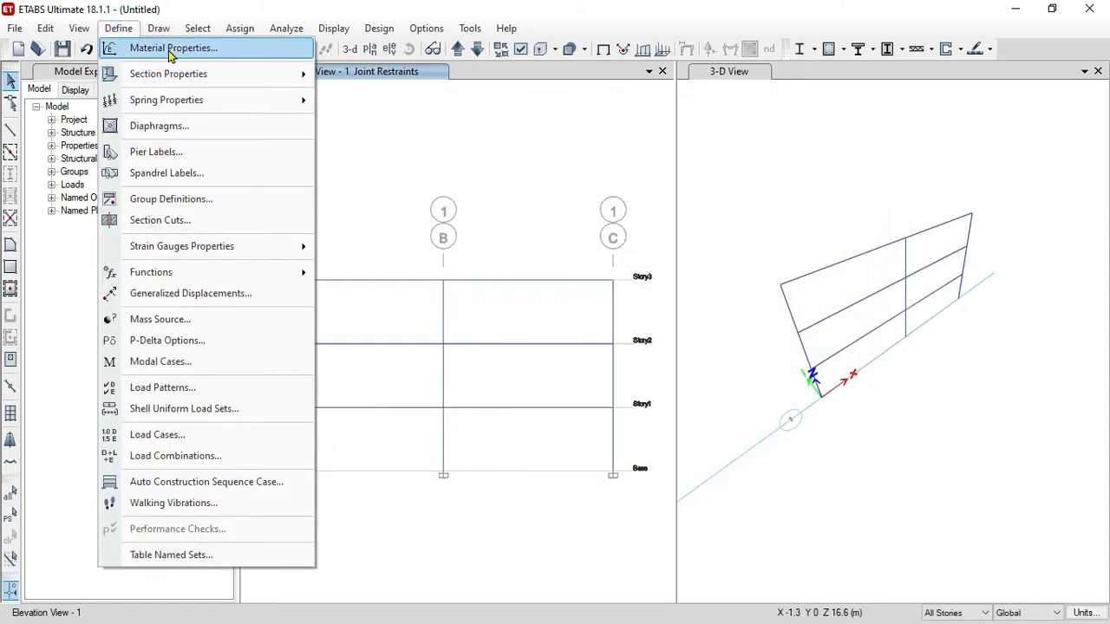
pyautogui.click(170, 50)
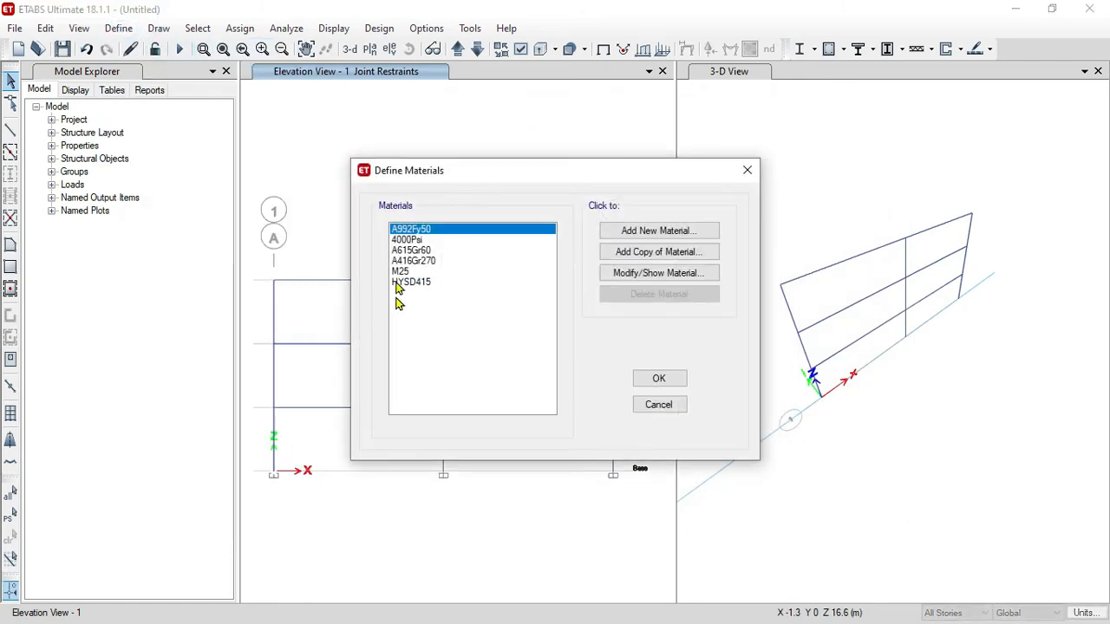
pyautogui.click(636, 233)
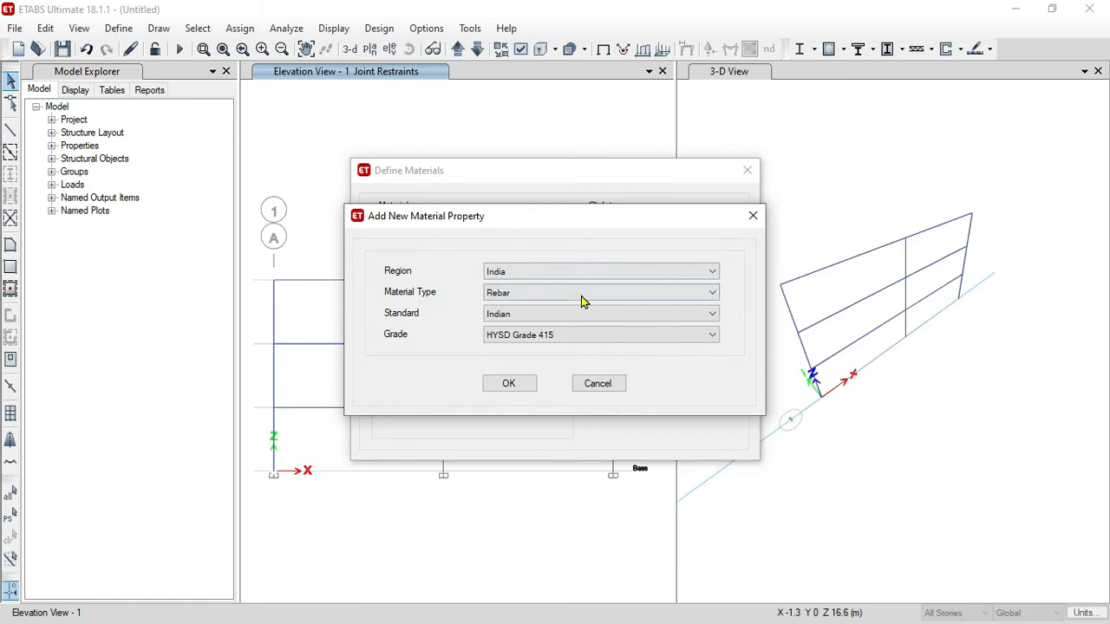
pyautogui.click(568, 293)
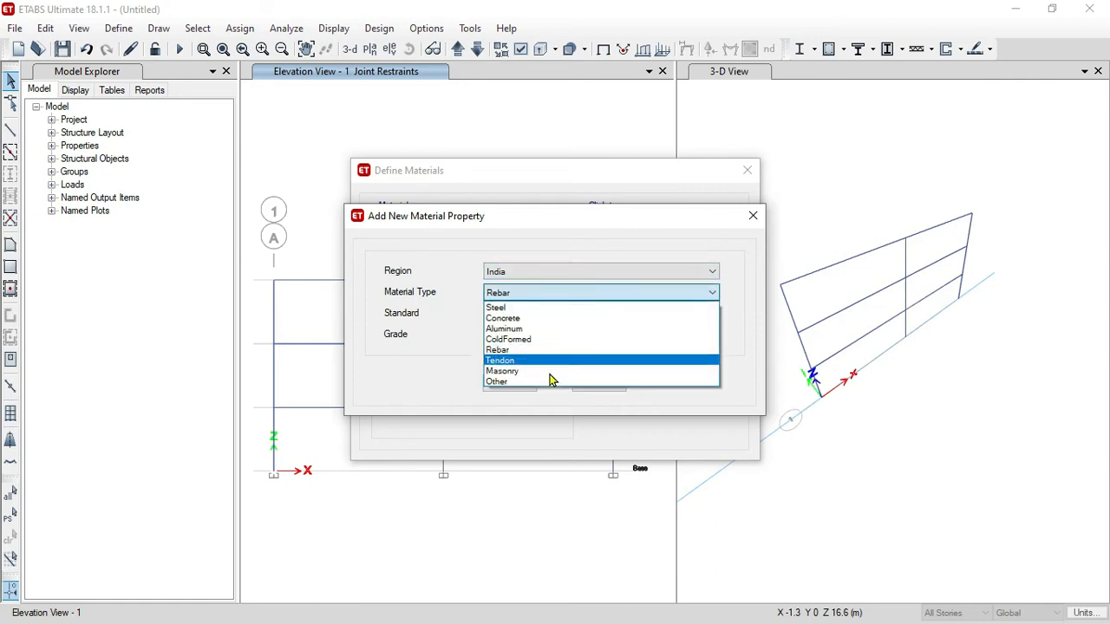
pyautogui.click(552, 382)
pyautogui.click(541, 292)
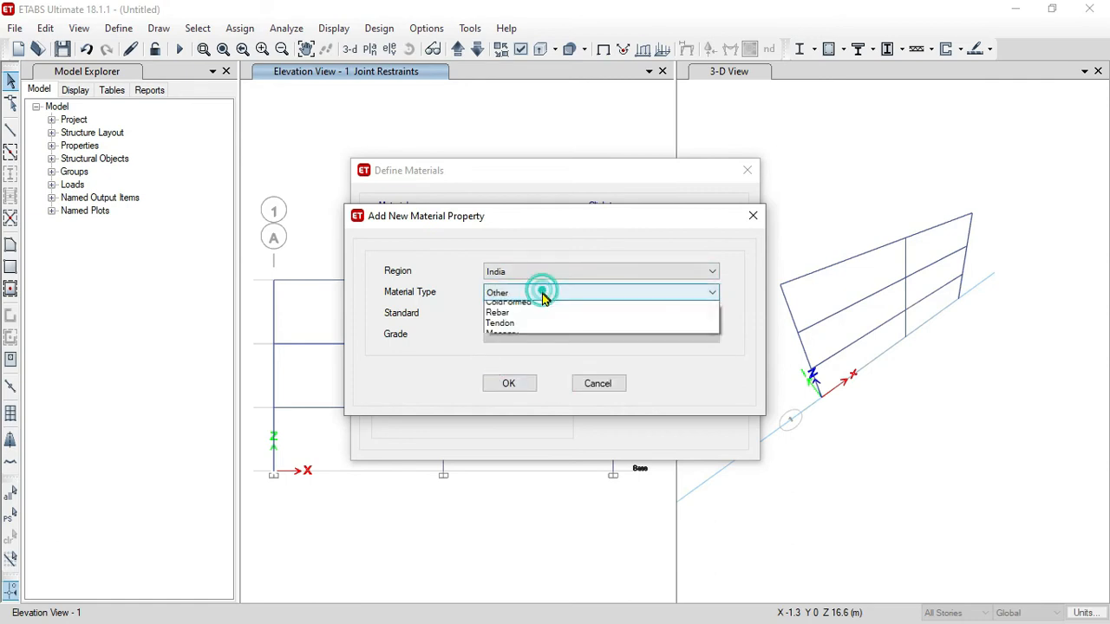
pyautogui.click(545, 372)
pyautogui.click(514, 387)
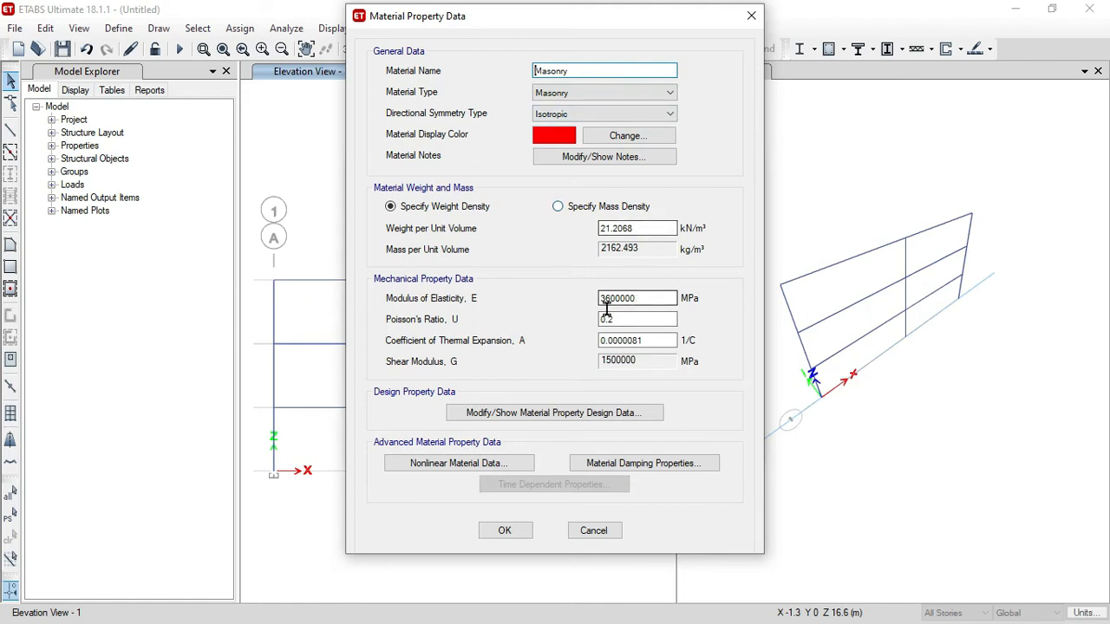
pyautogui.click(506, 529)
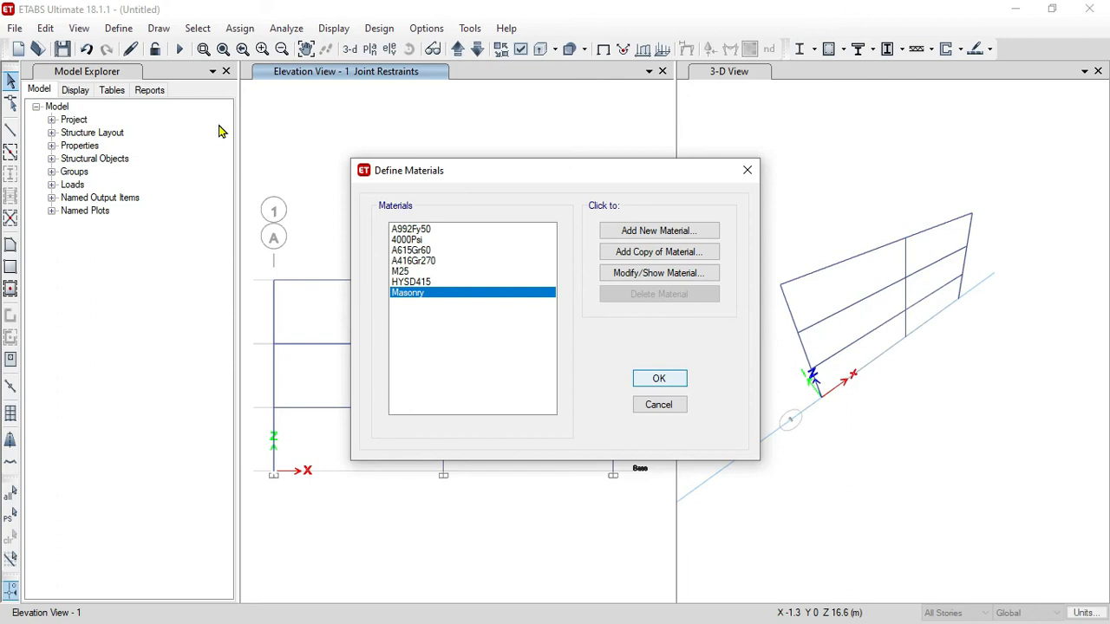
pyautogui.press('Return')
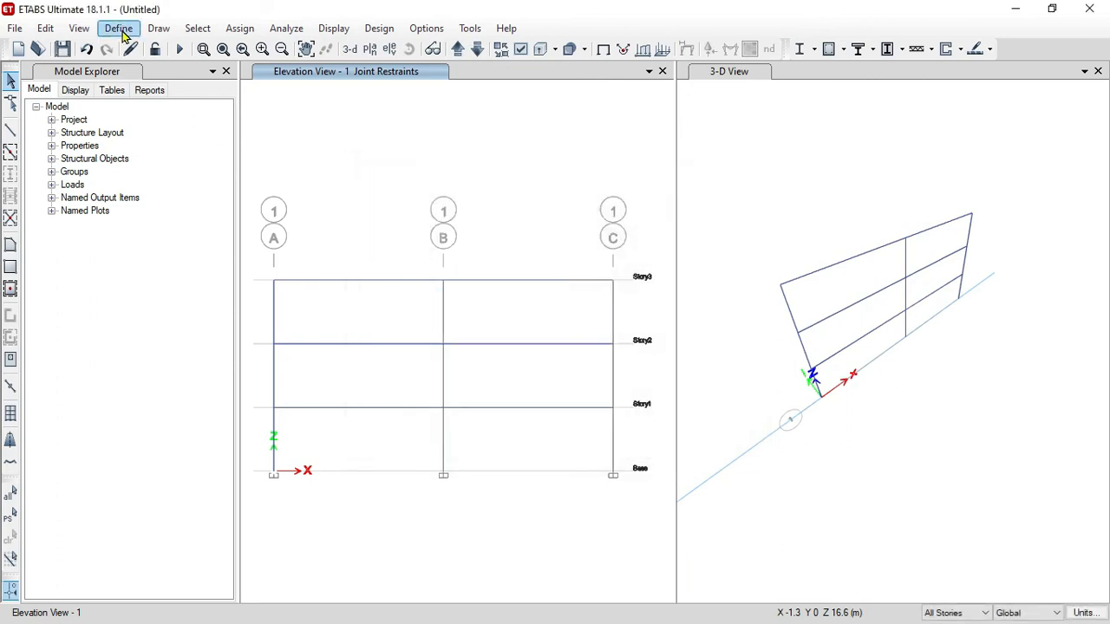
# - Add a new Section Designer frame section named STRUT with Masonry as its base material
pyautogui.click(118, 27)
pyautogui.moveTo(168, 78)
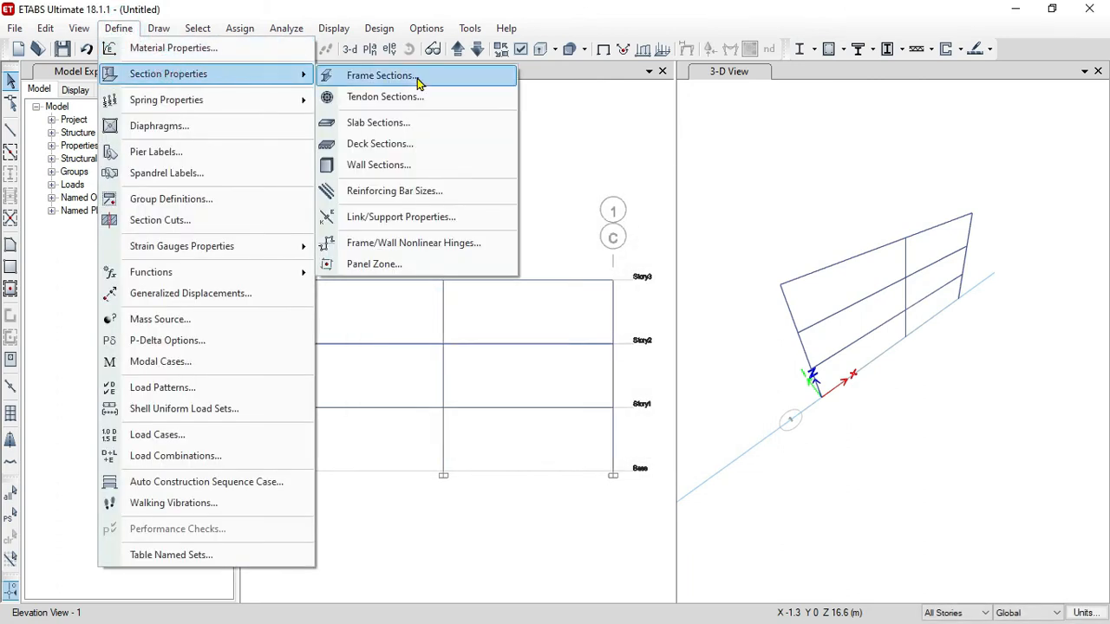
pyautogui.click(416, 77)
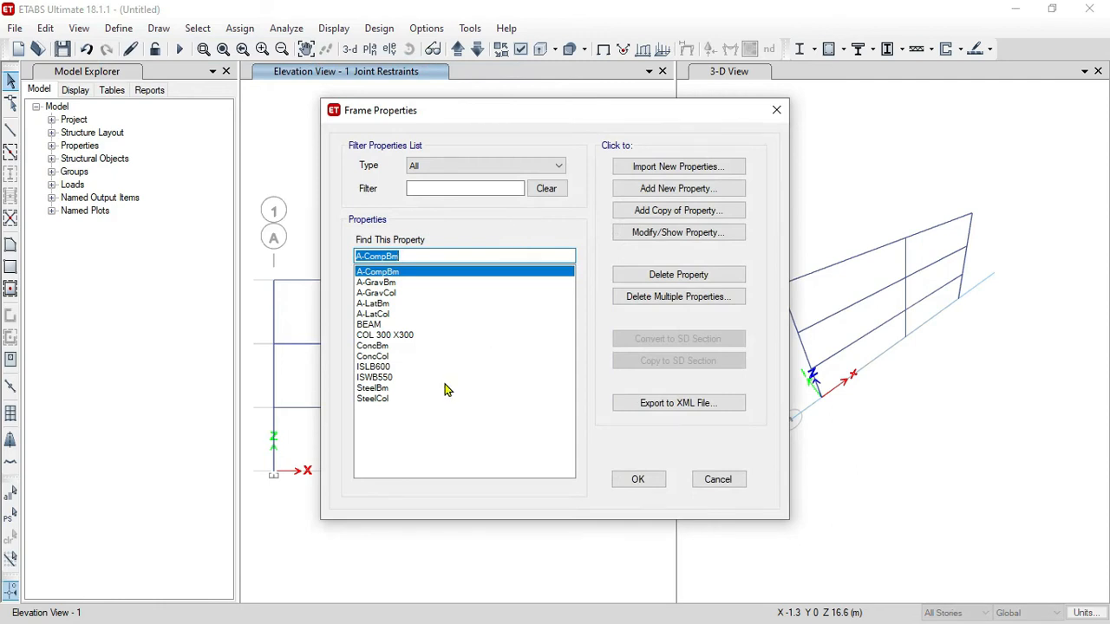
pyautogui.click(682, 190)
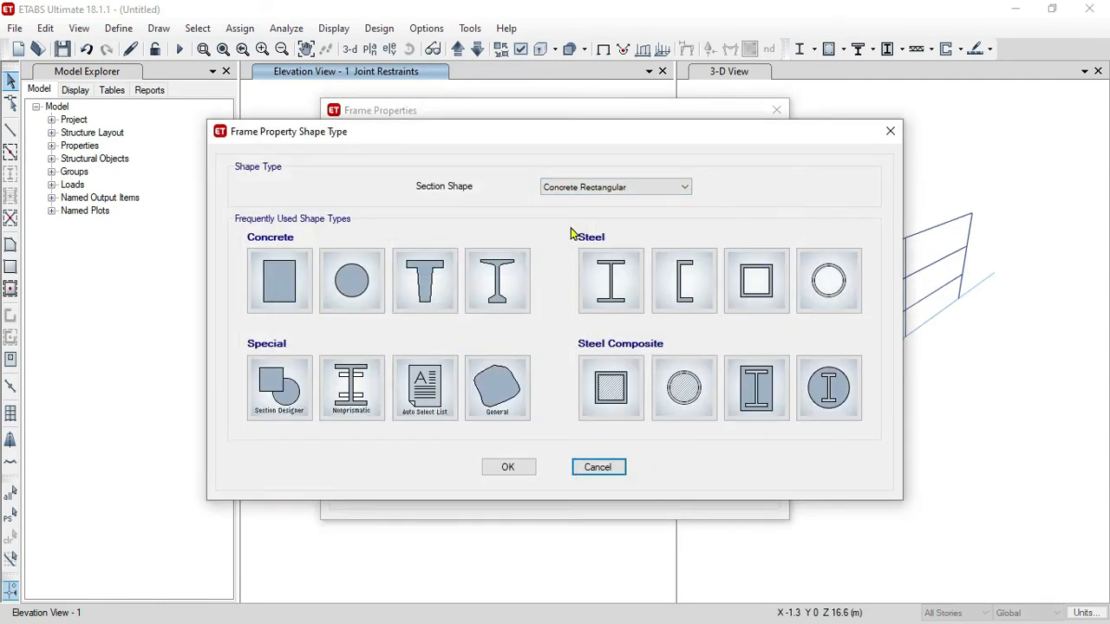
pyautogui.click(607, 187)
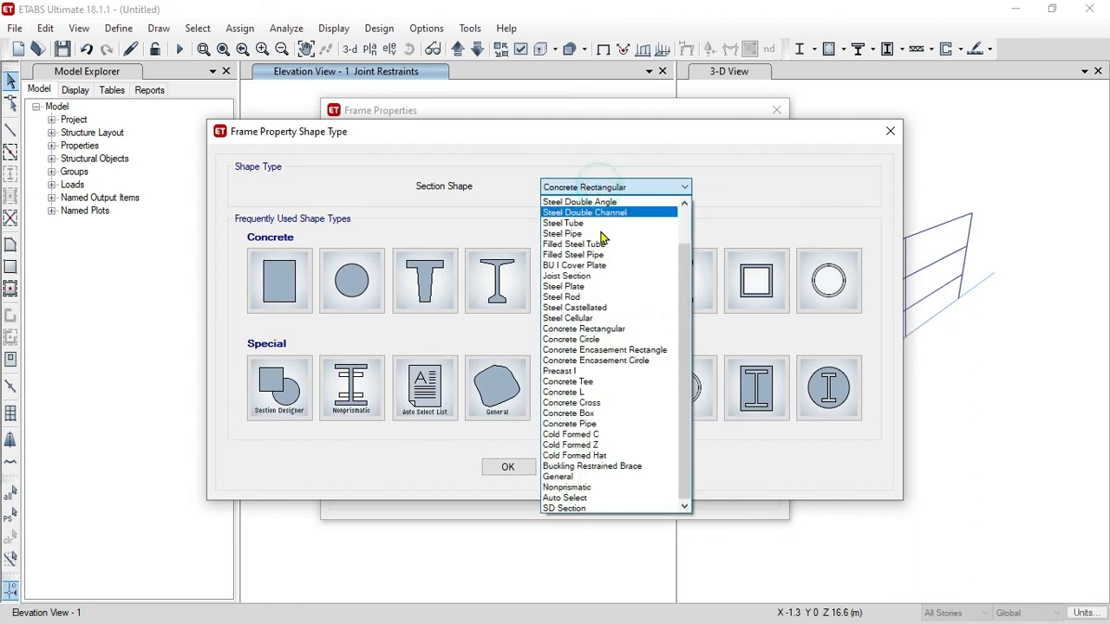
pyautogui.click(419, 454)
pyautogui.click(292, 378)
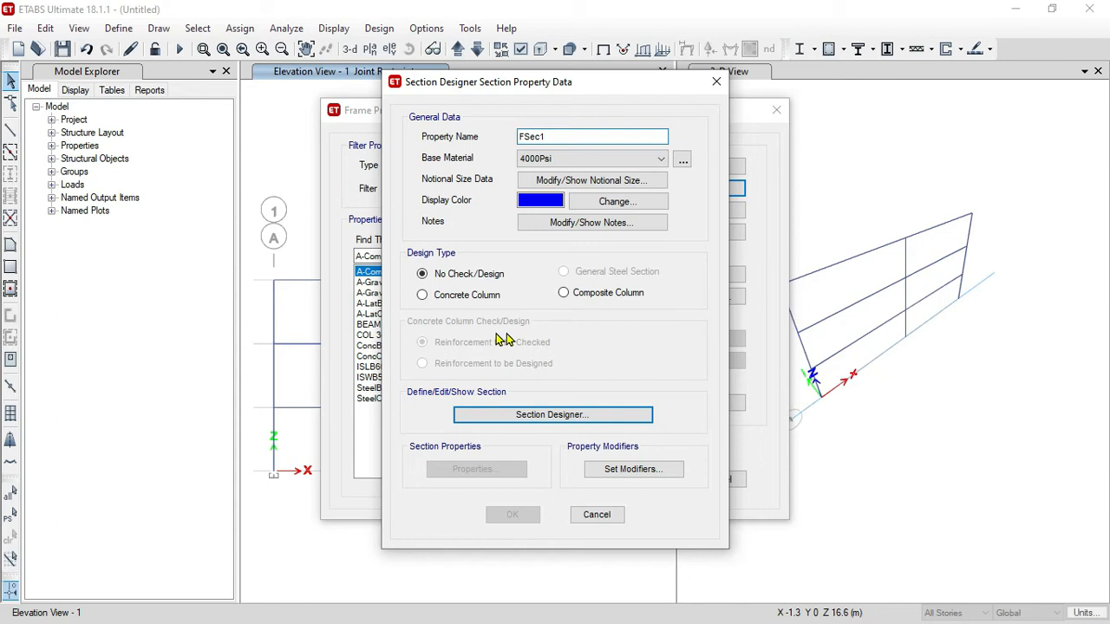
pyautogui.doubleClick(561, 129)
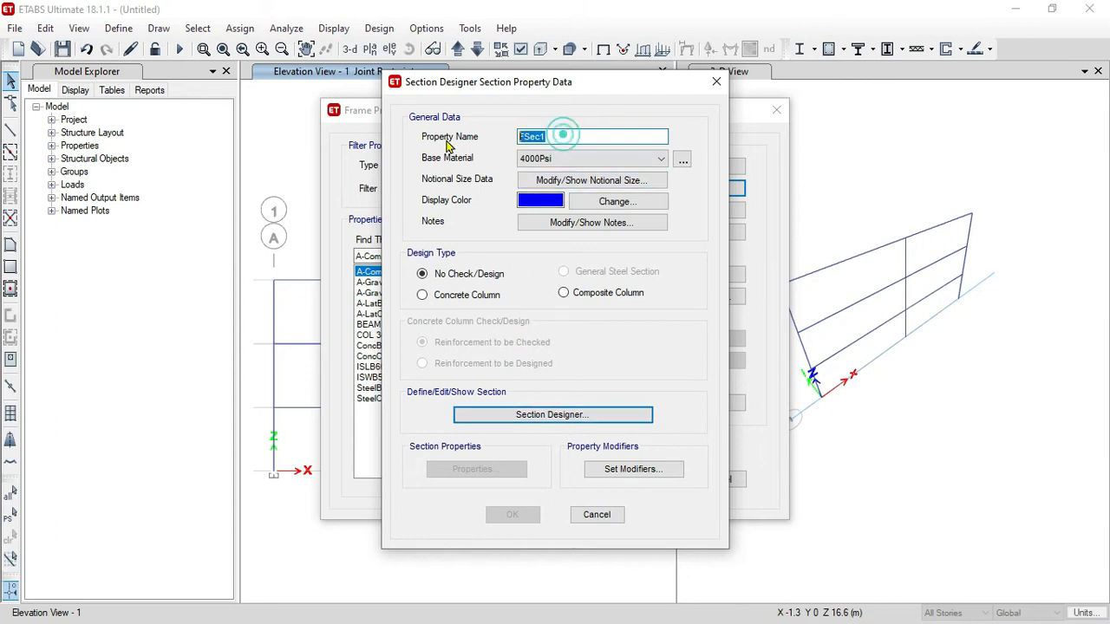
pyautogui.write('STRUT')
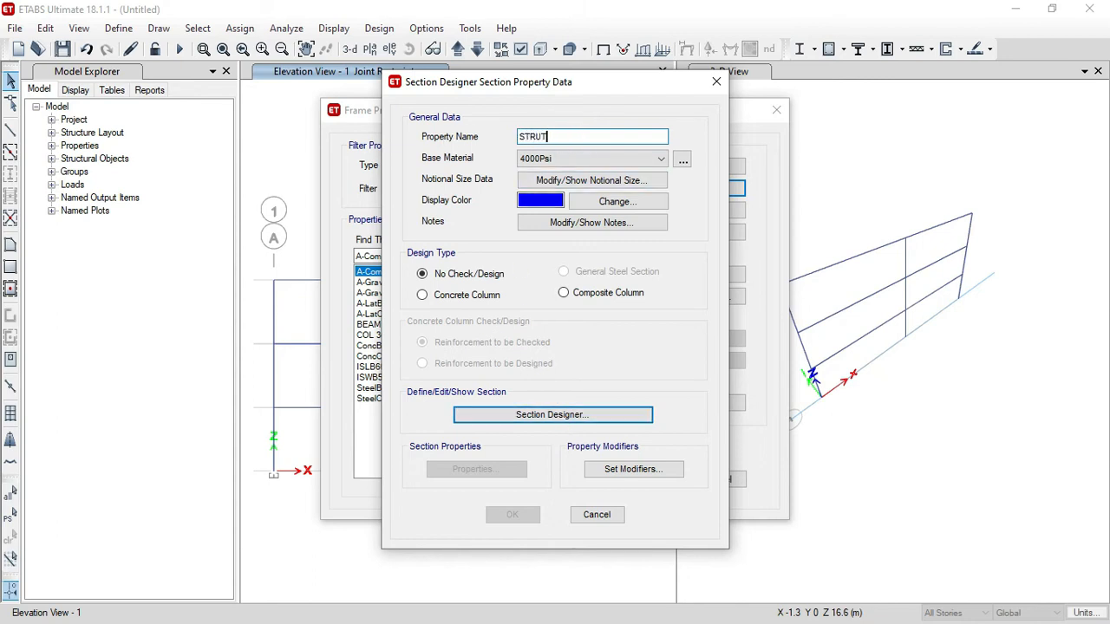
pyautogui.click(595, 158)
pyautogui.click(579, 243)
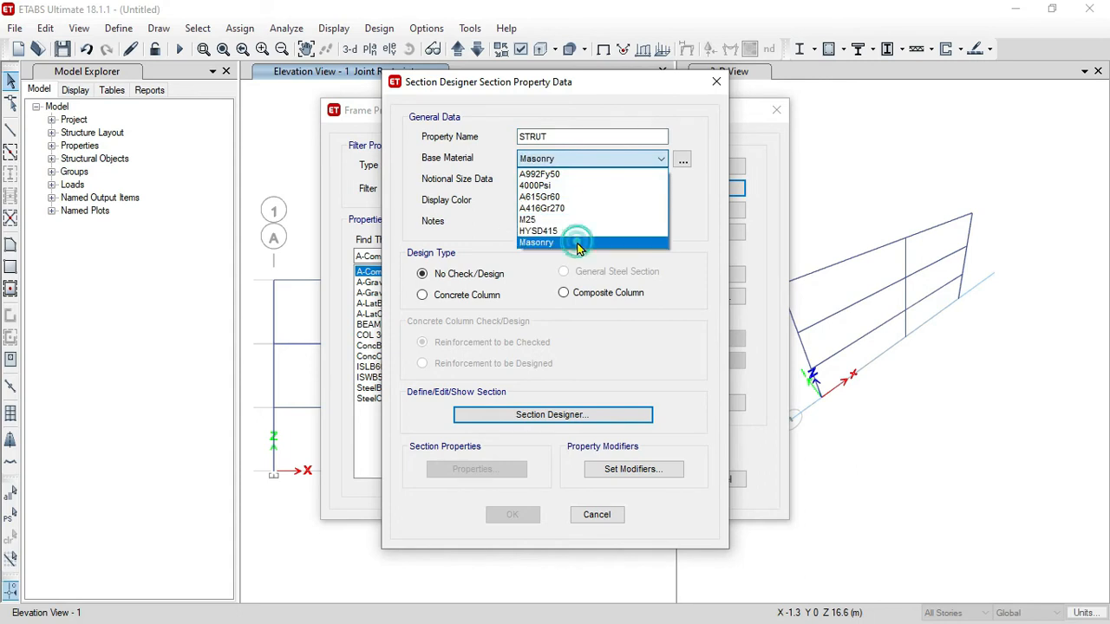
# - Draw a solid rectangle of about 600 by 600 mm centred on the origin in the STRUT section's Section Designer
pyautogui.click(586, 417)
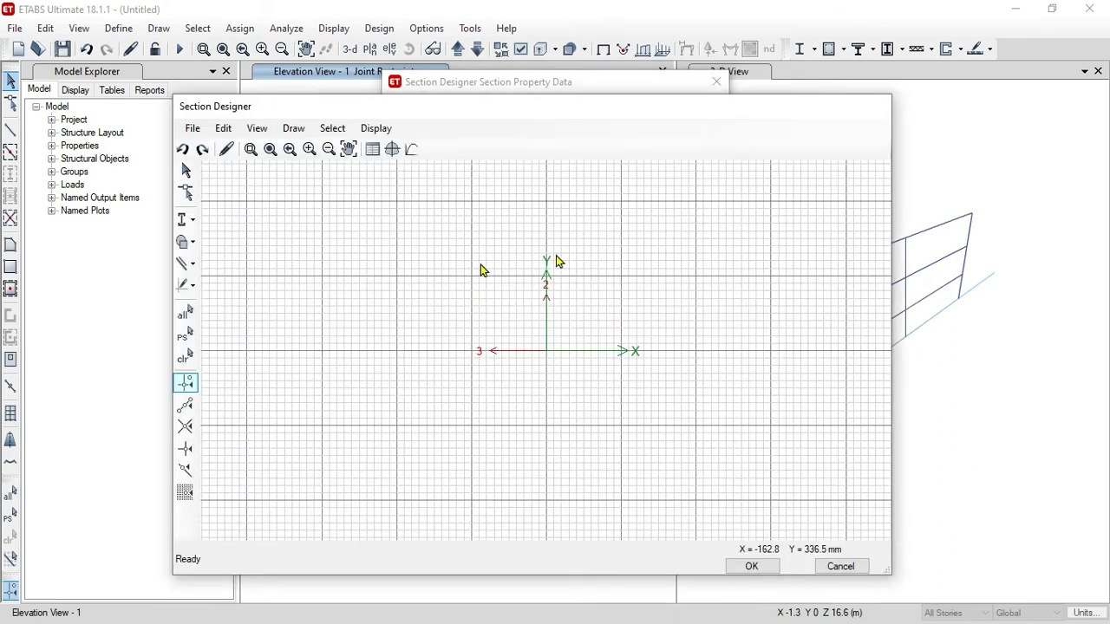
pyautogui.click(185, 246)
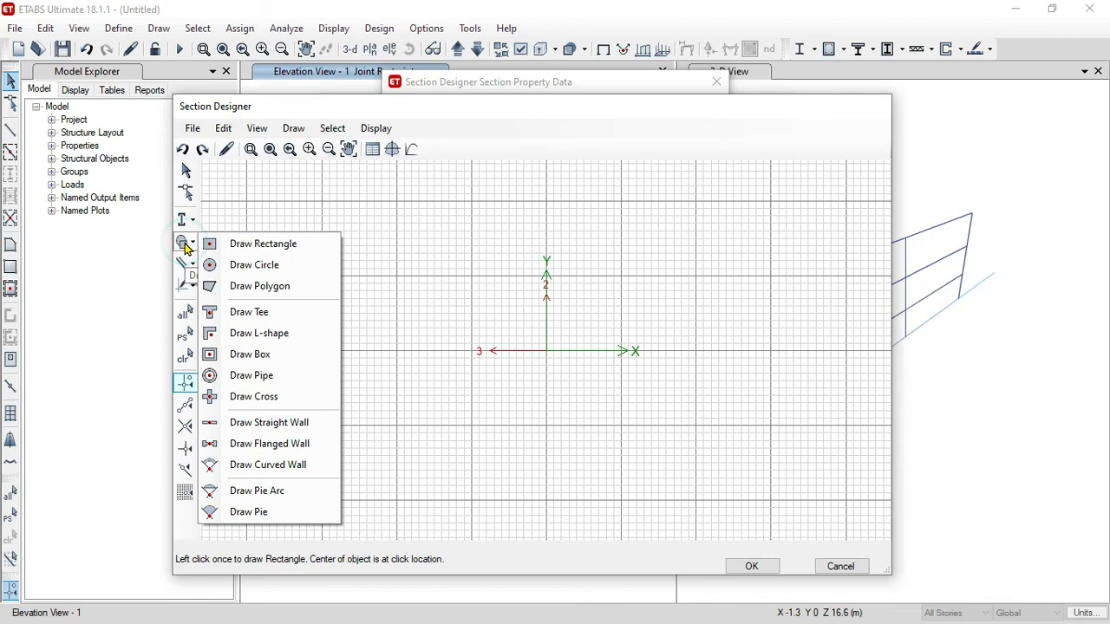
pyautogui.click(255, 243)
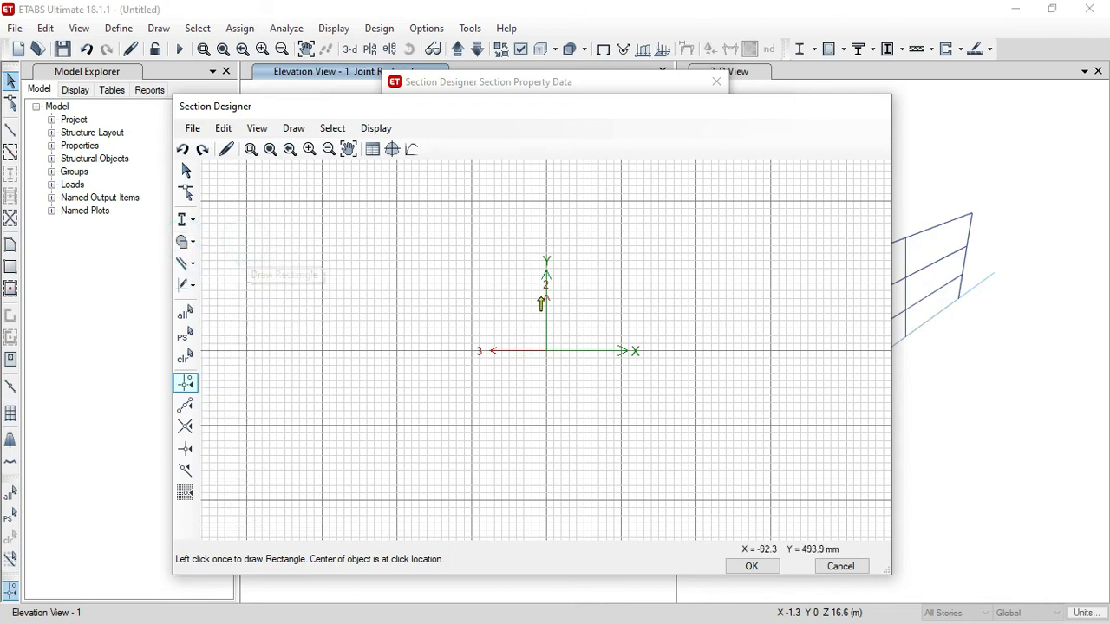
pyautogui.click(545, 350)
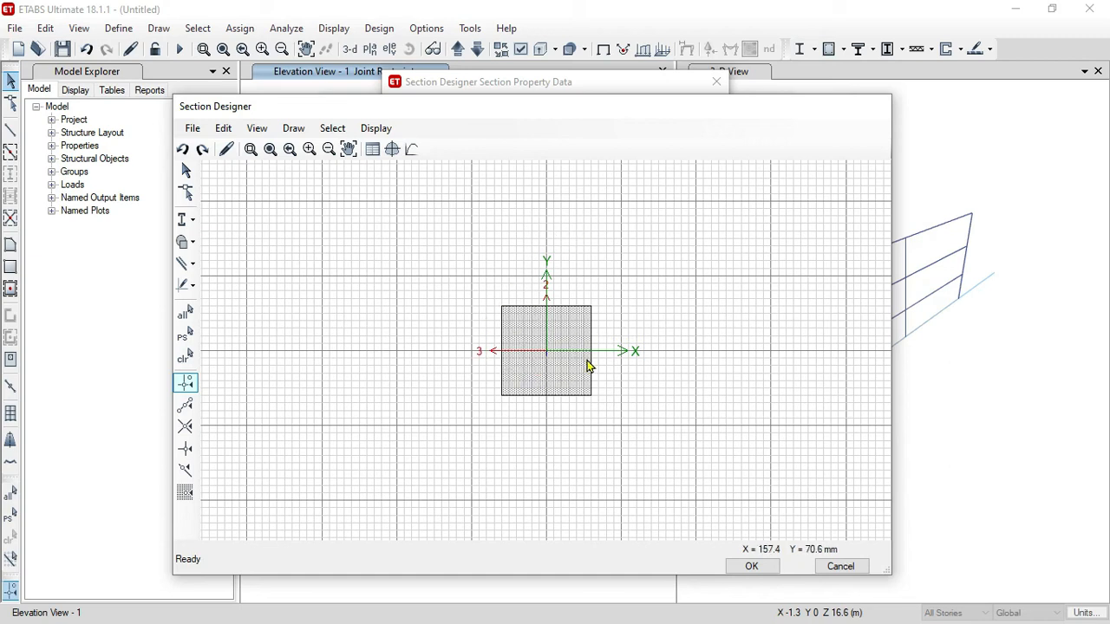
# - Set the material of the rectangle in the STRUT section to Masonry, keeping its shape name Rectangle1
pyautogui.rightClick(535, 379)
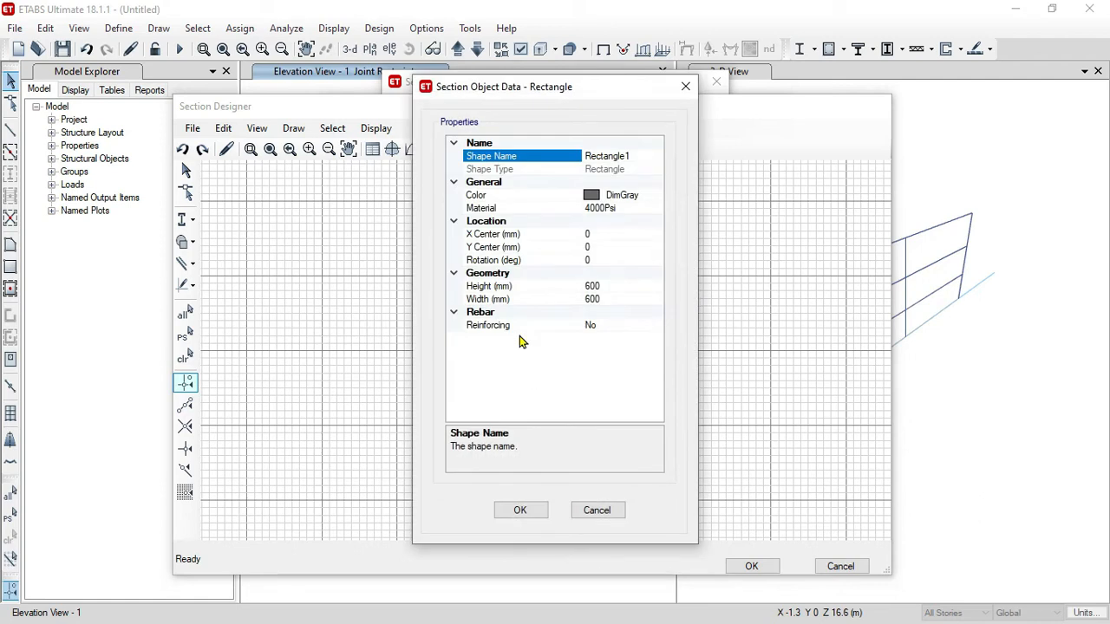
pyautogui.click(613, 211)
pyautogui.click(657, 209)
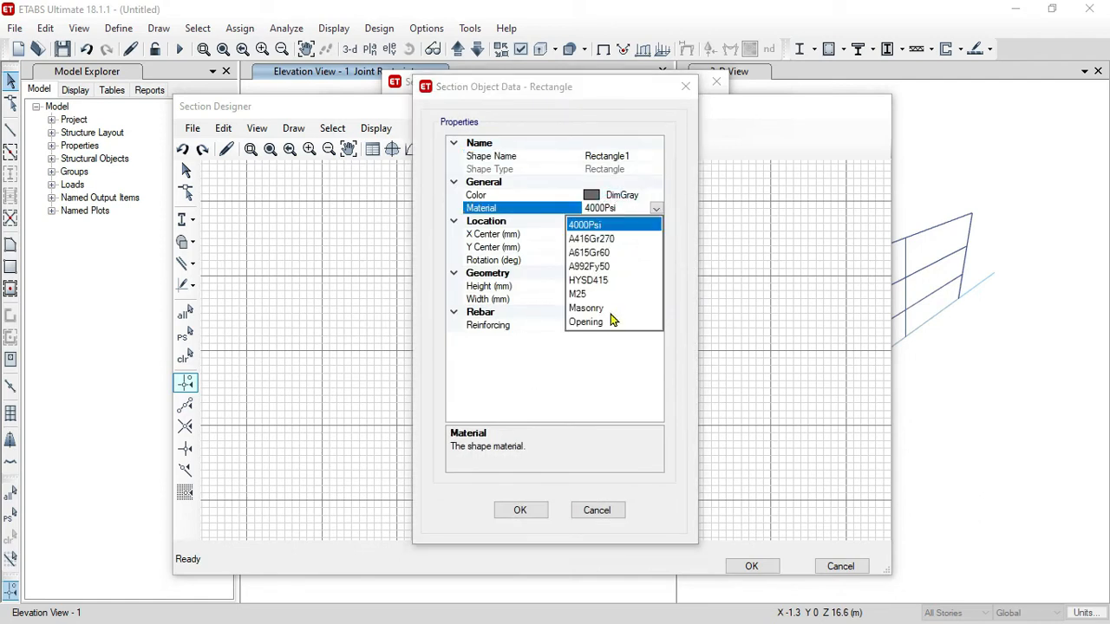
pyautogui.click(607, 308)
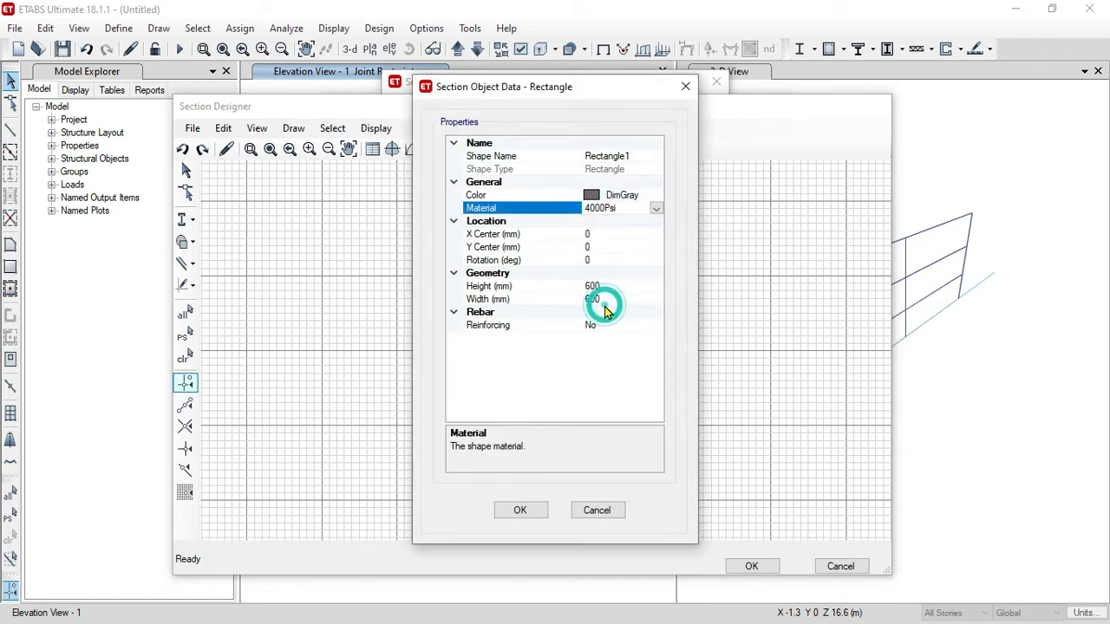
pyautogui.click(621, 155)
pyautogui.write('1')
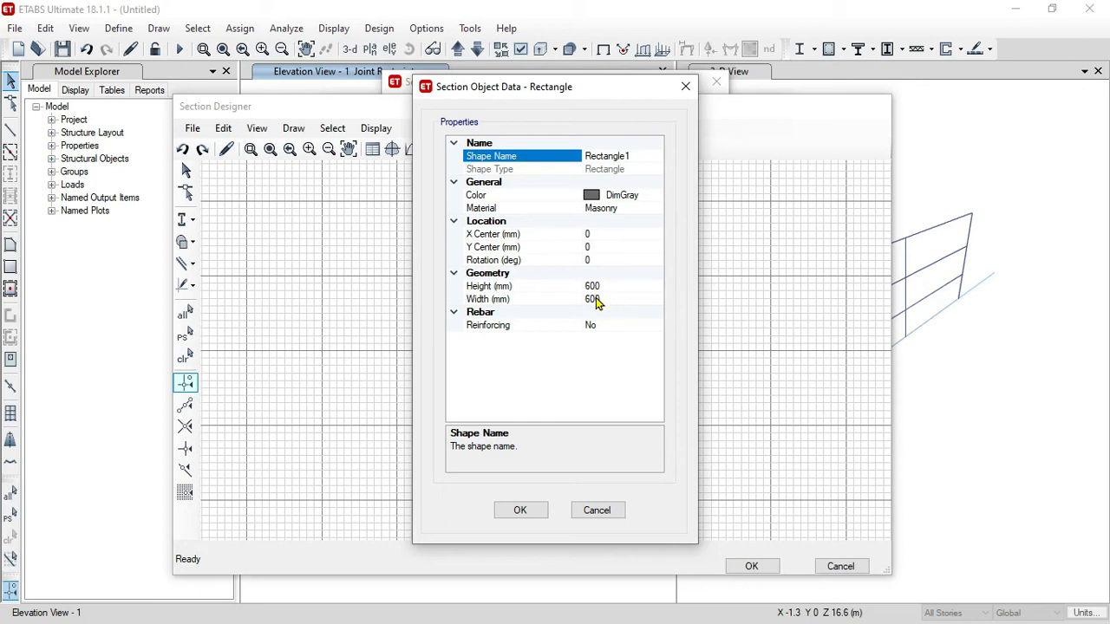
# - Set the rectangle's width to 230 mm and height to about 400 mm, and finish the STRUT section and frame property definitions
pyautogui.click(597, 300)
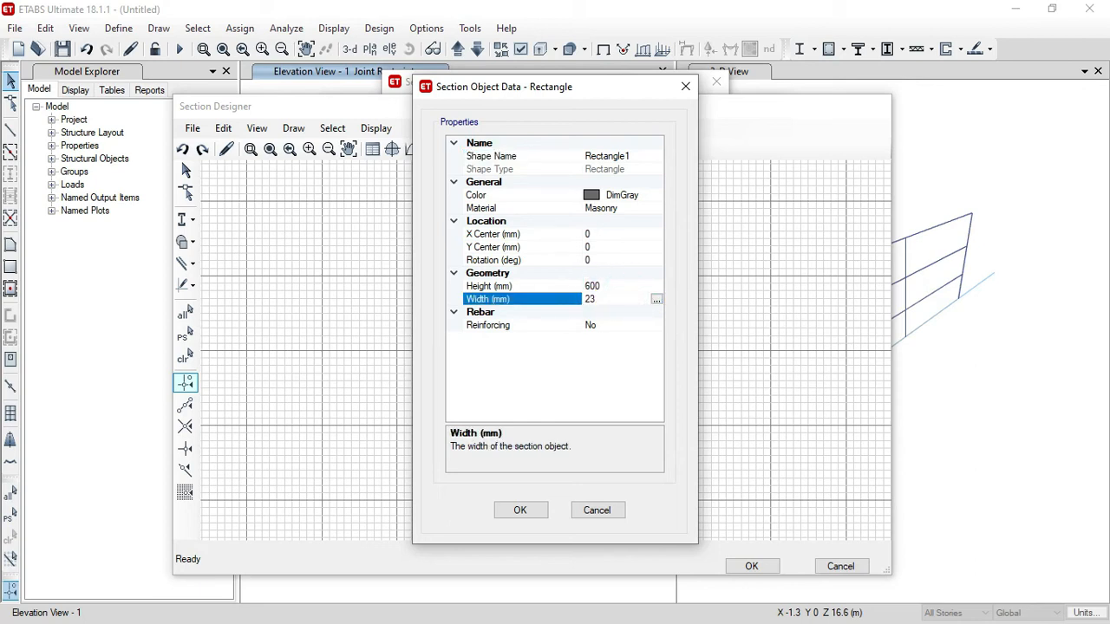
pyautogui.click(607, 287)
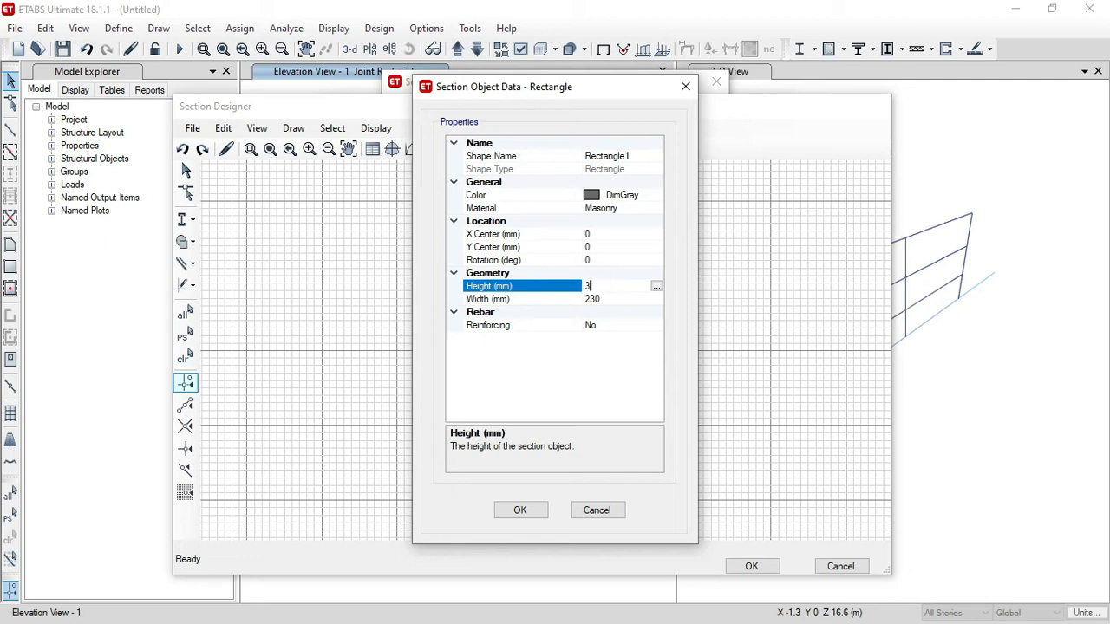
pyautogui.click(594, 386)
pyautogui.click(515, 510)
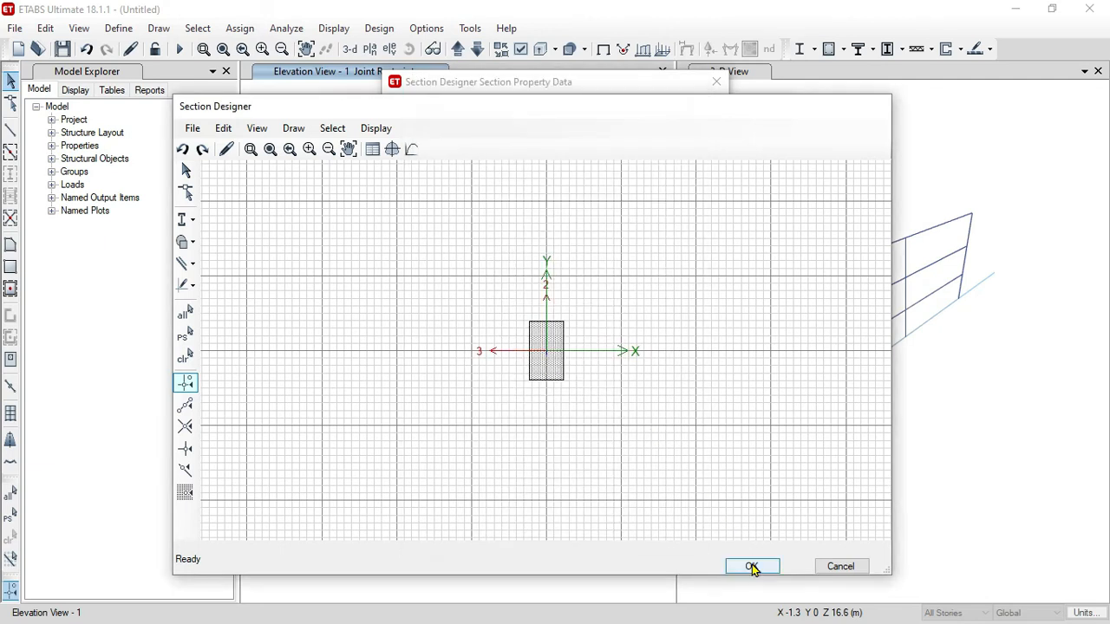
pyautogui.click(752, 567)
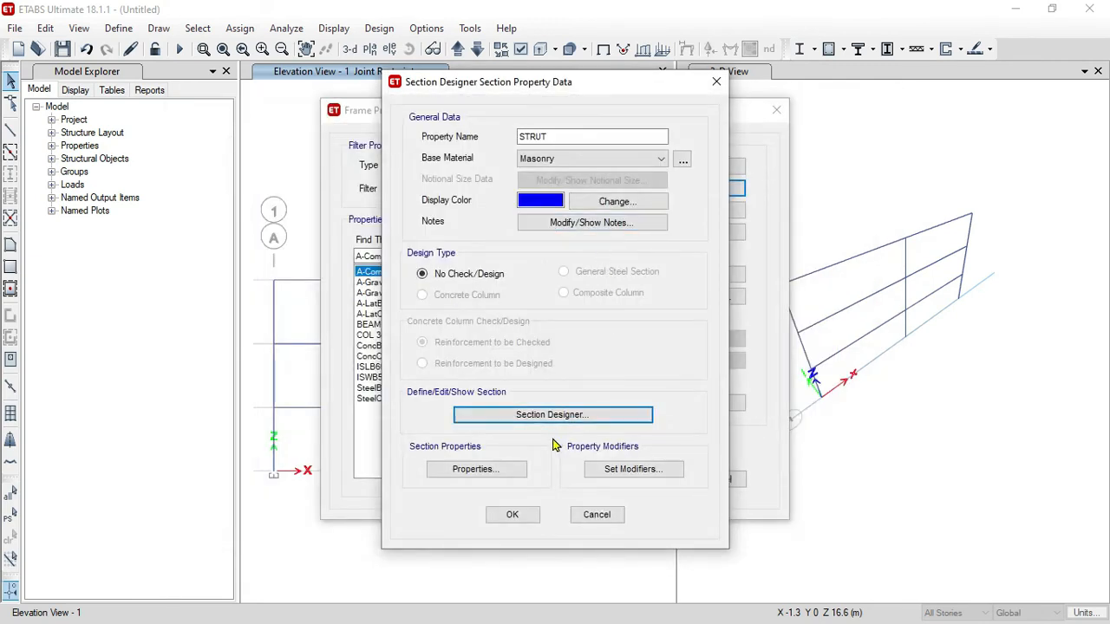
pyautogui.click(513, 515)
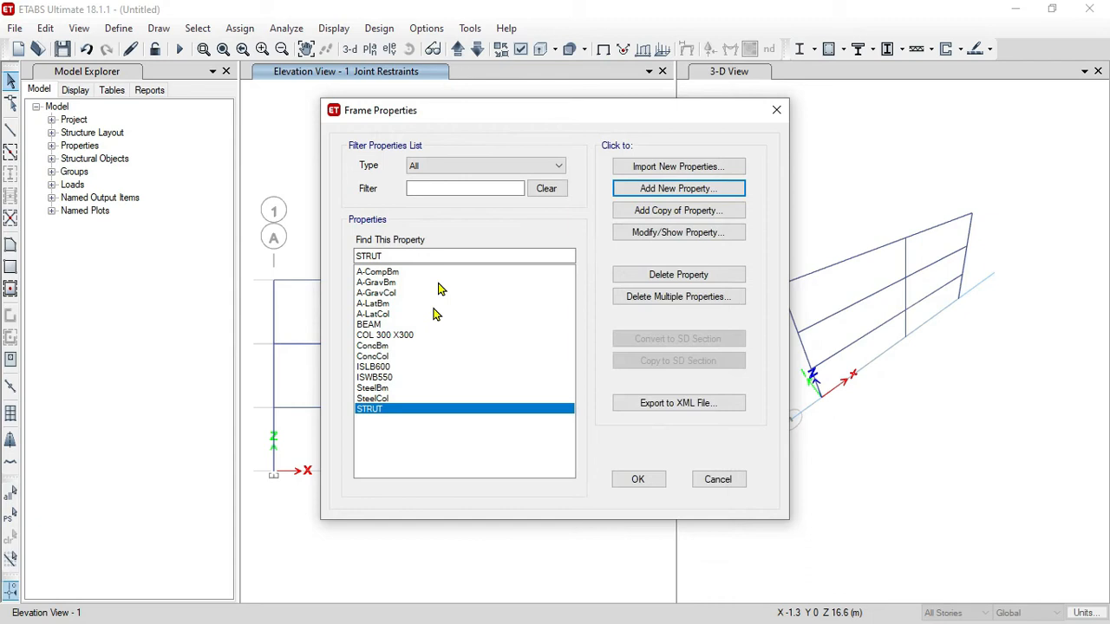
pyautogui.click(638, 479)
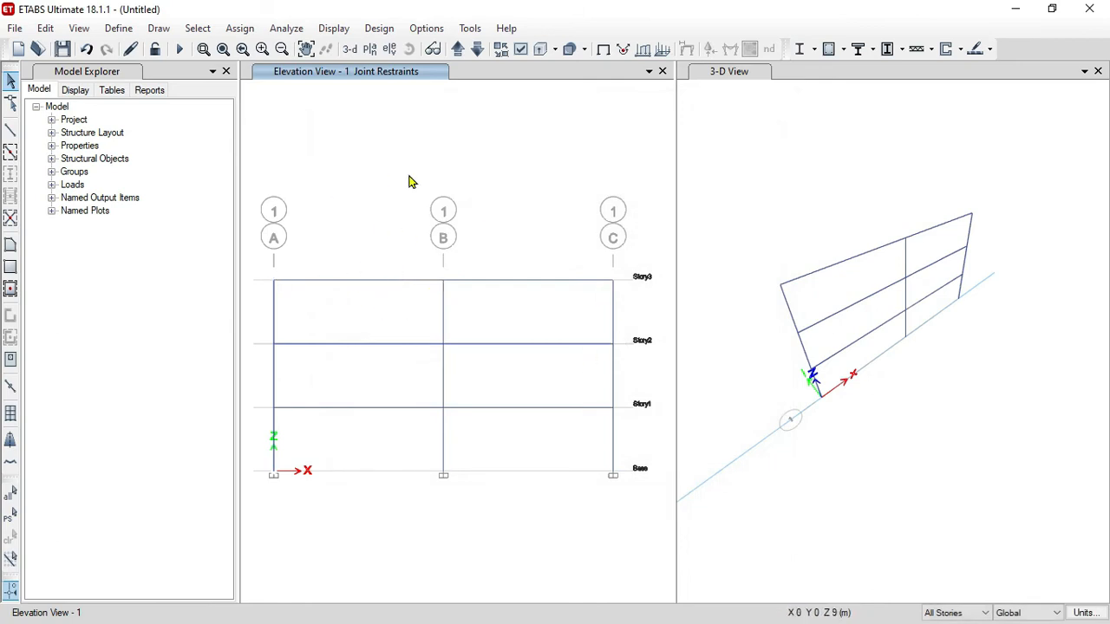
# - Start Quick Draw Braces using the STRUT section with pinned moment releases
pyautogui.click(10, 219)
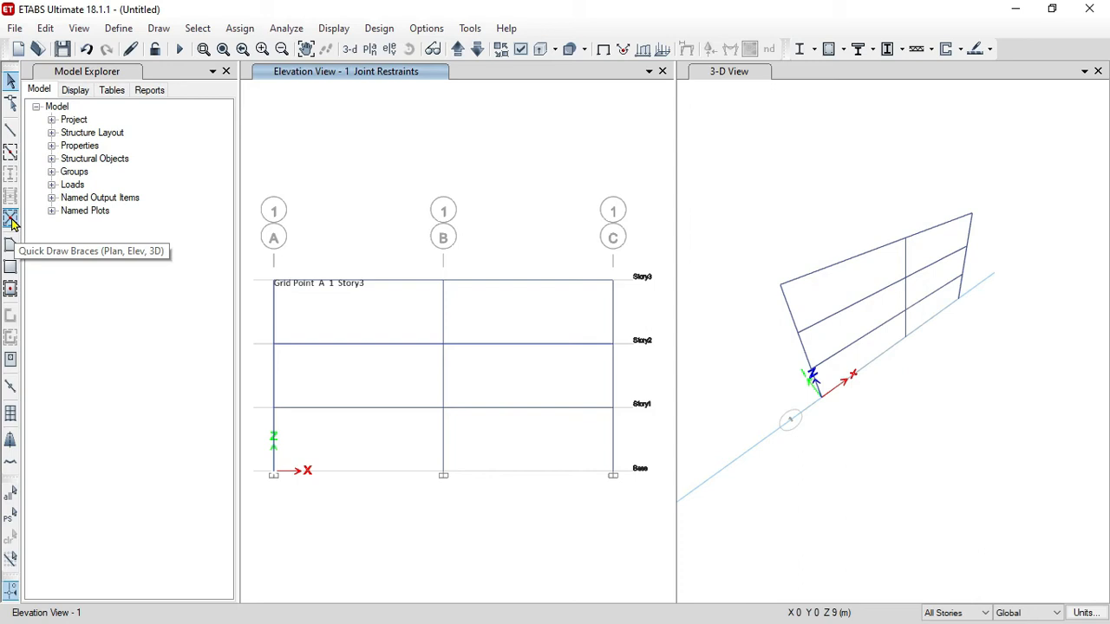
pyautogui.click(10, 219)
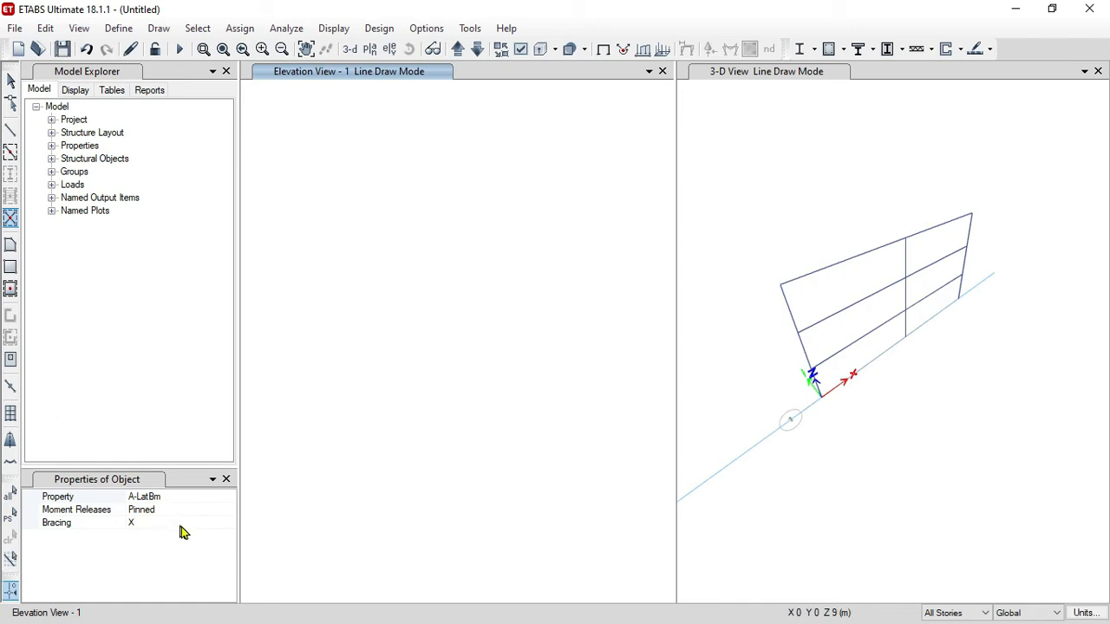
pyautogui.click(223, 497)
pyautogui.click(228, 496)
pyautogui.scroll(-1, 199, 553)
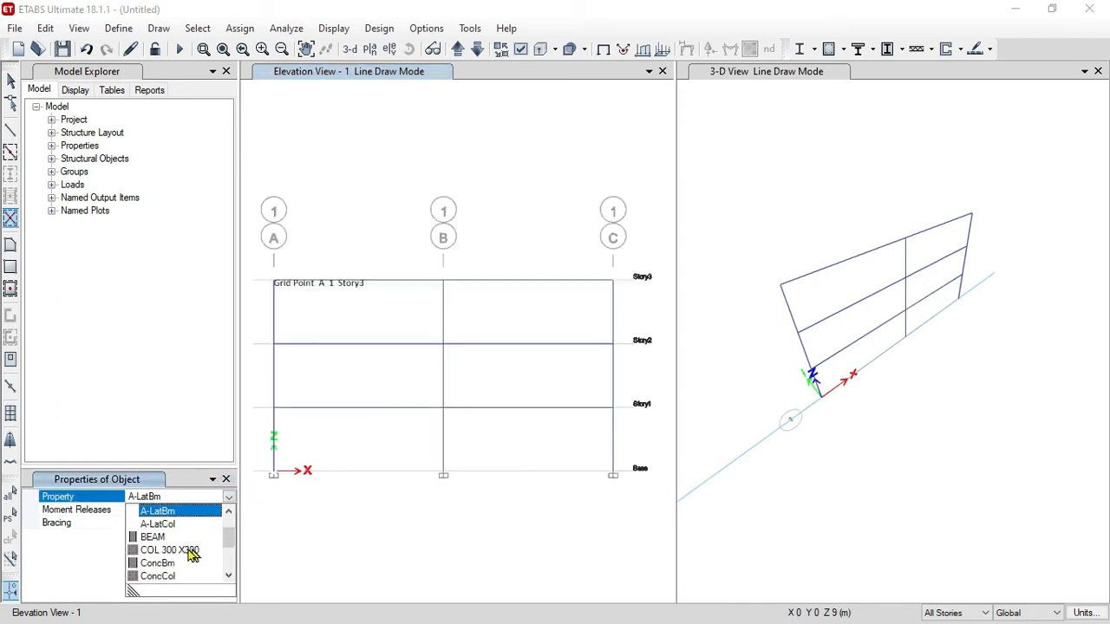
pyautogui.scroll(-2, 180, 551)
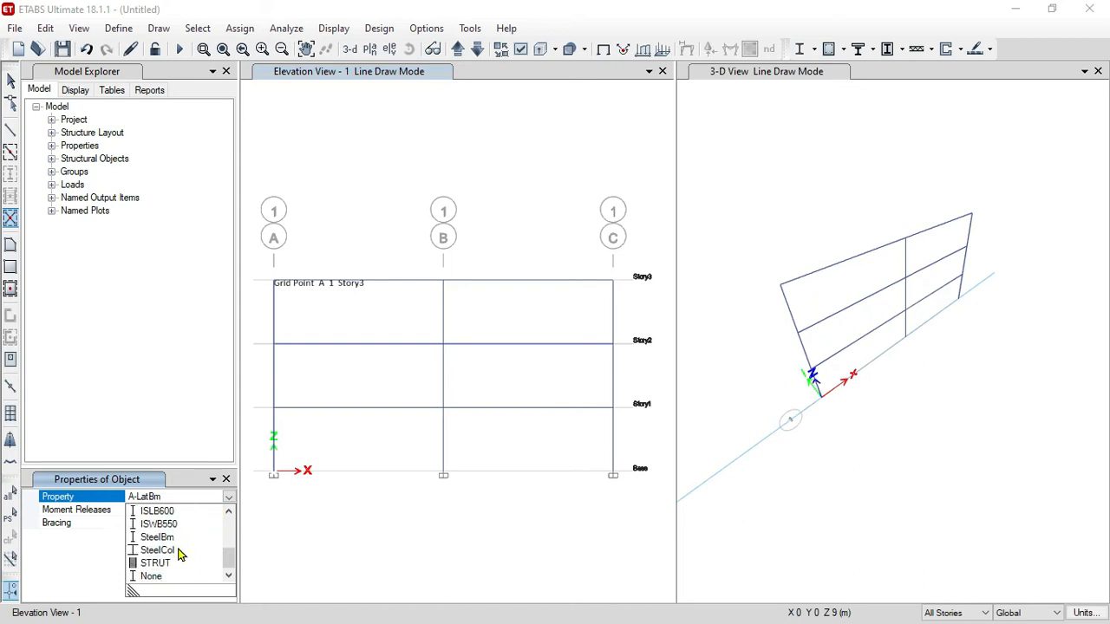
pyautogui.click(173, 564)
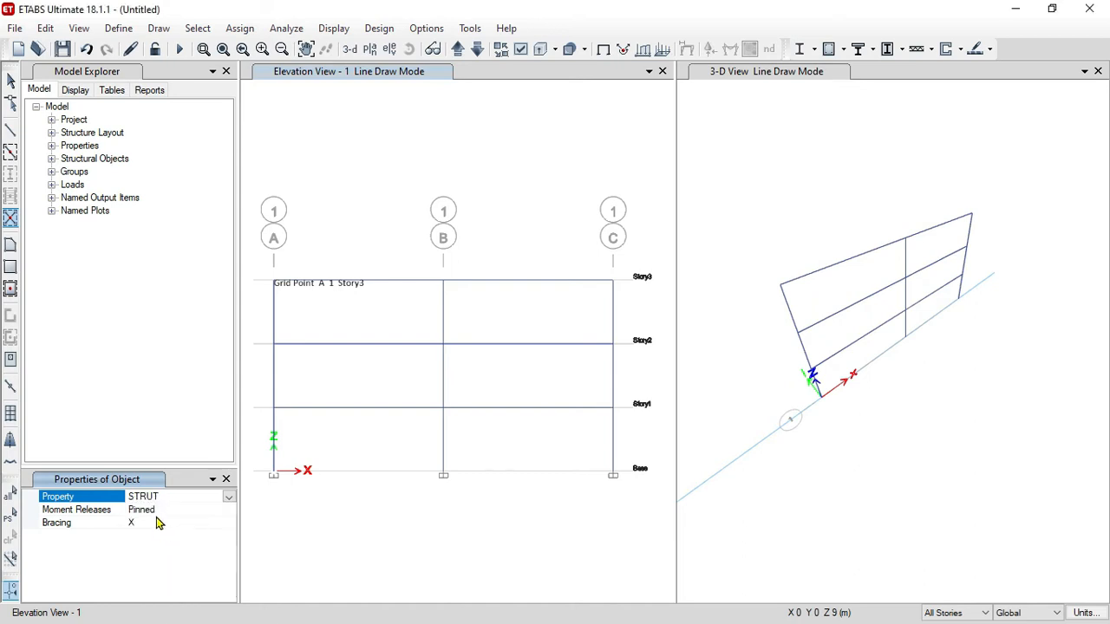
pyautogui.click(156, 513)
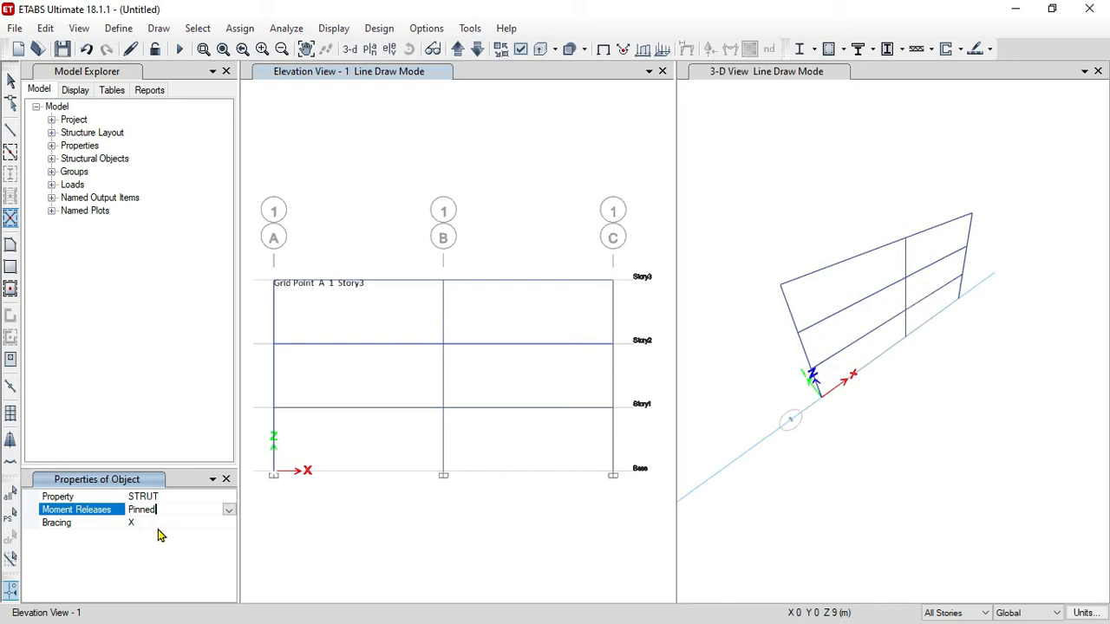
pyautogui.click(178, 538)
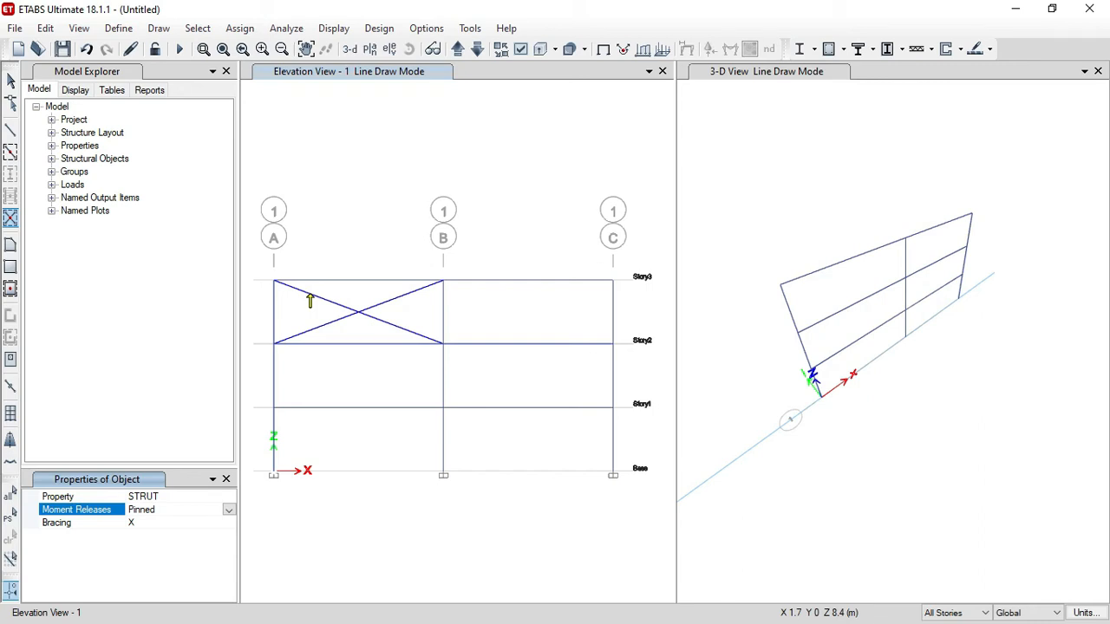
pyautogui.hotkey('ctrl', 'z')
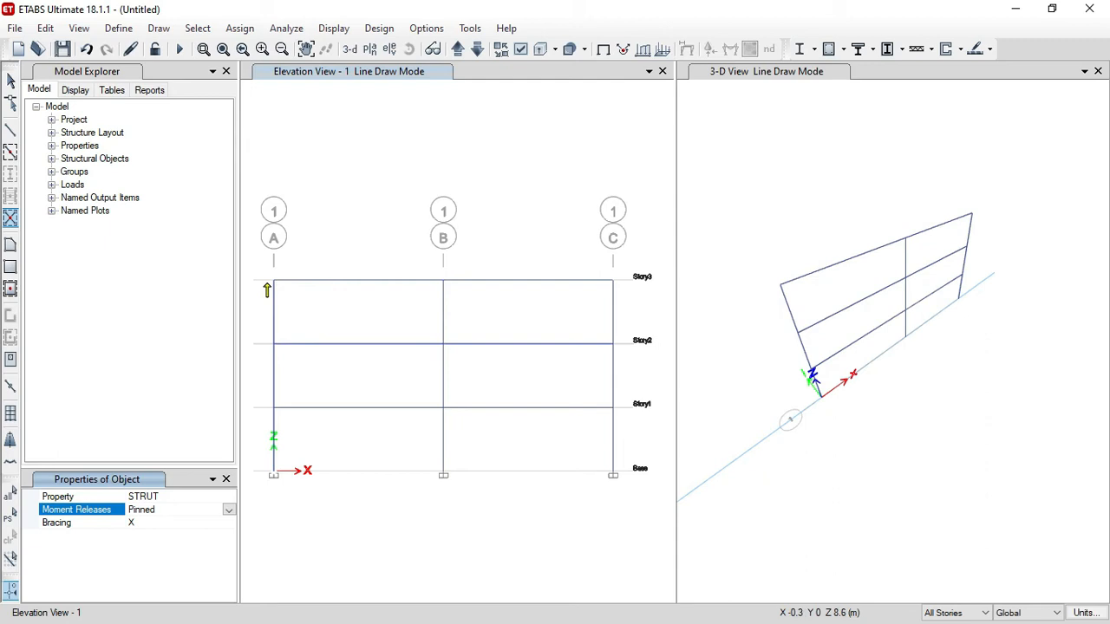
# - Draw Eccen Back diagonal braces in all six panels of the frame in Elevation View 1
pyautogui.click(140, 524)
pyautogui.click(229, 525)
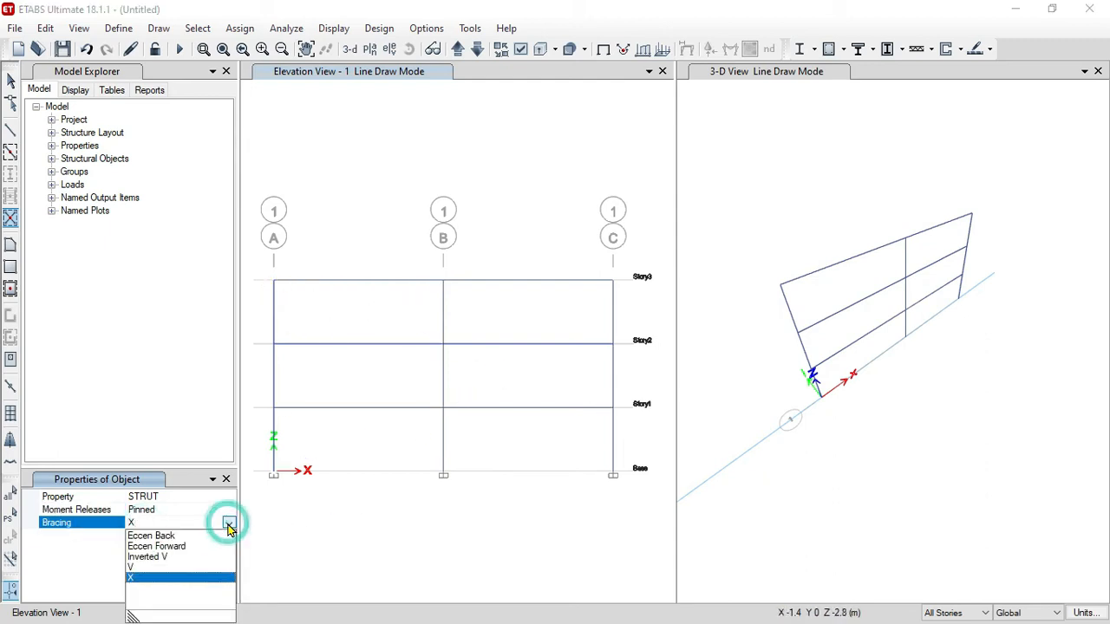
pyautogui.click(165, 537)
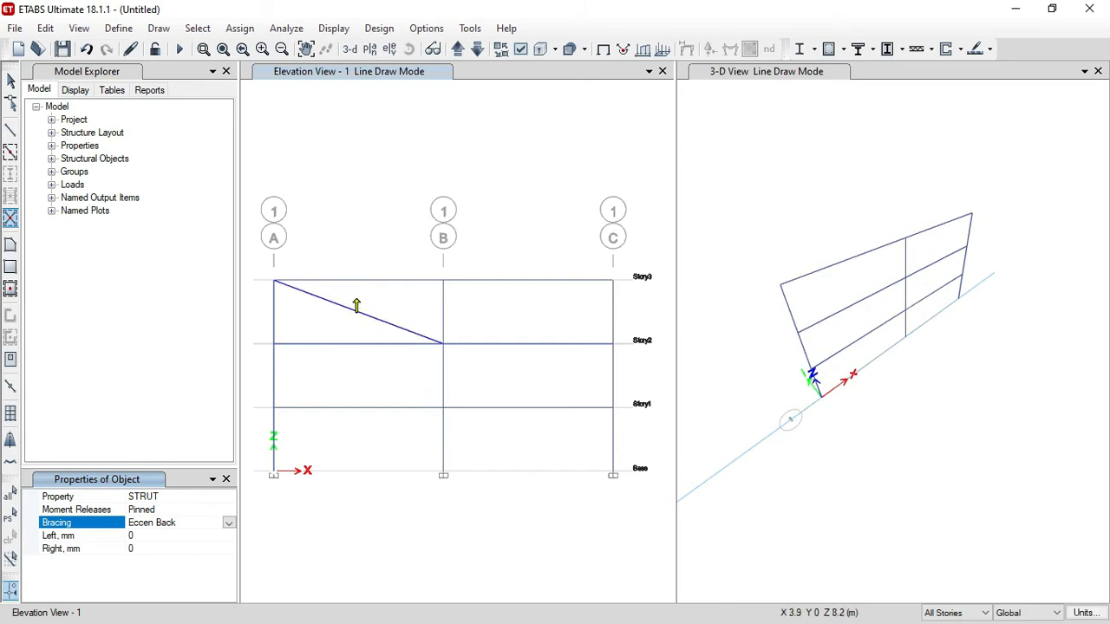
pyautogui.moveTo(251, 251); pyautogui.dragTo(653, 520)
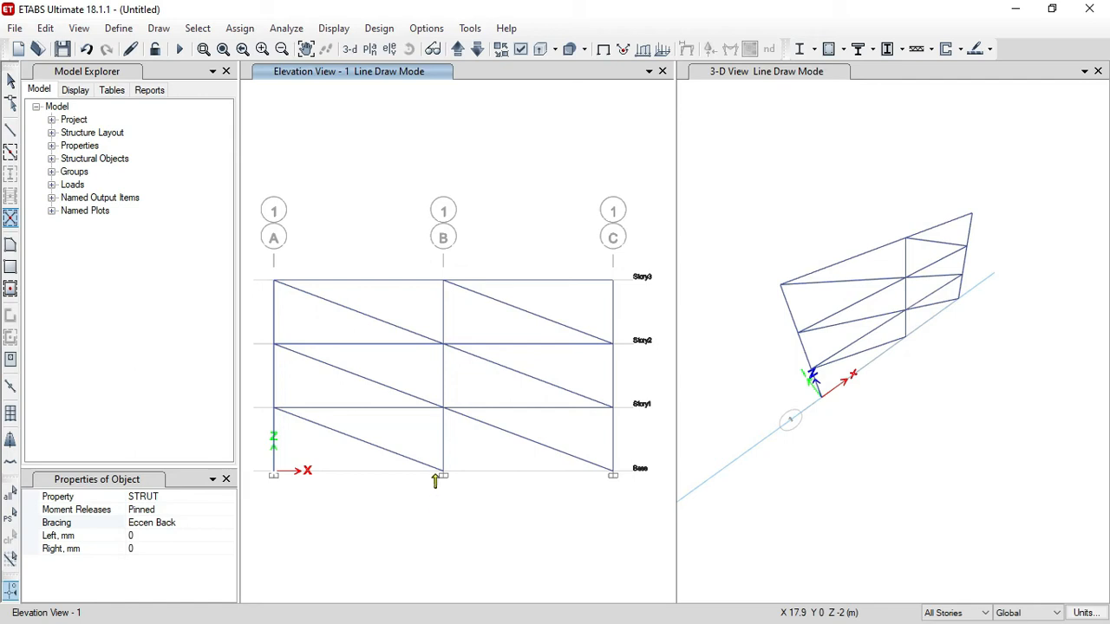
pyautogui.press('Escape')
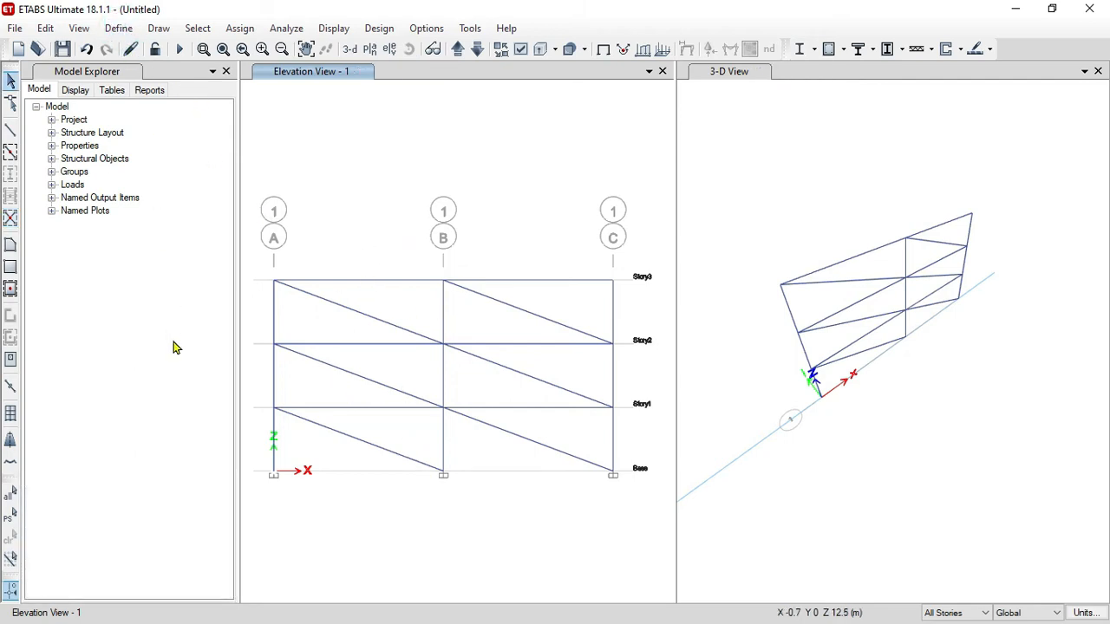
# - Add a load pattern named EQ X of type Seismic with IS 1893:2016 as its auto lateral load
pyautogui.click(119, 30)
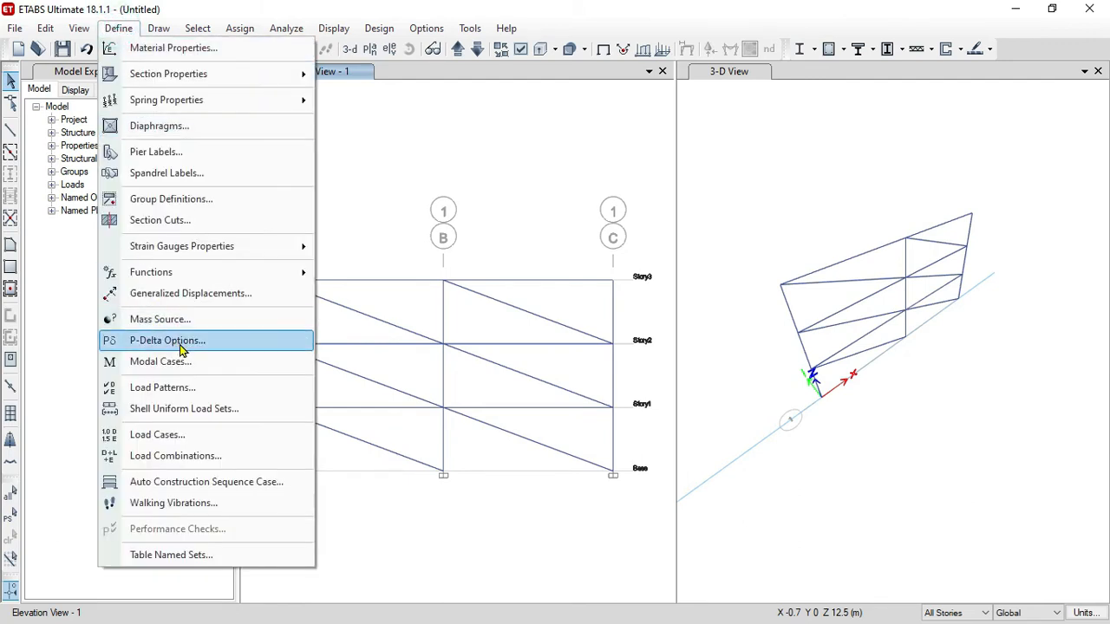
pyautogui.click(245, 393)
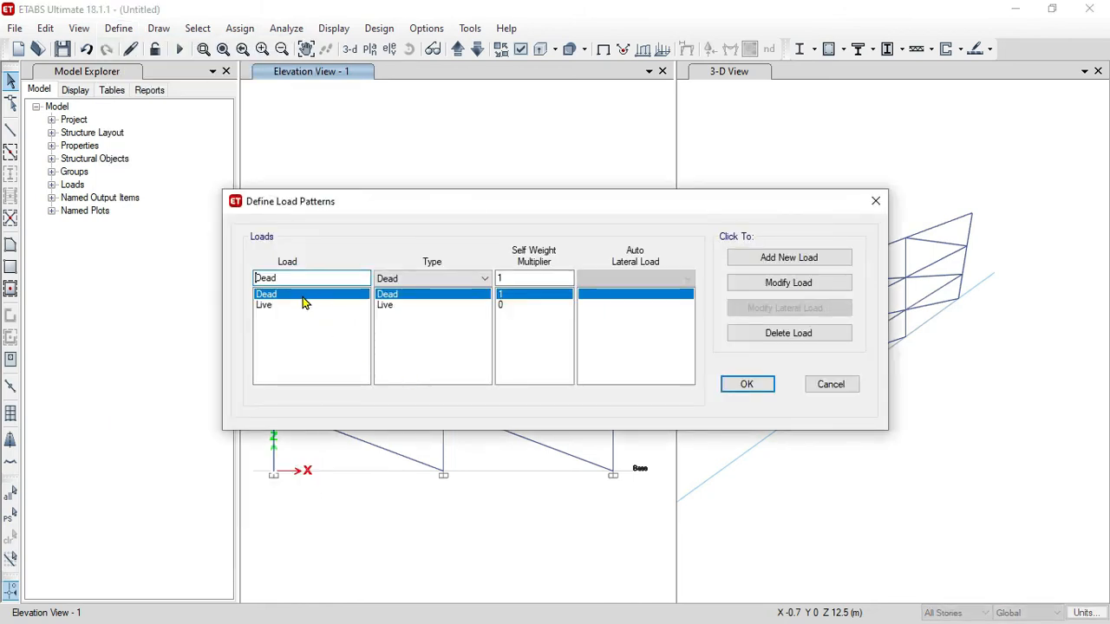
pyautogui.click(770, 260)
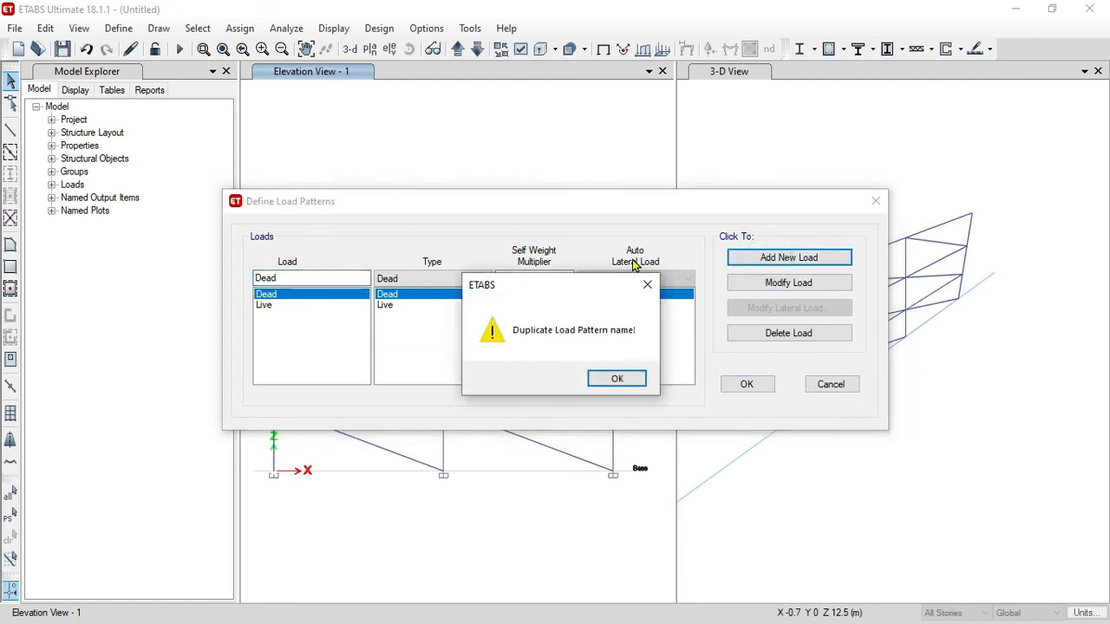
pyautogui.click(615, 379)
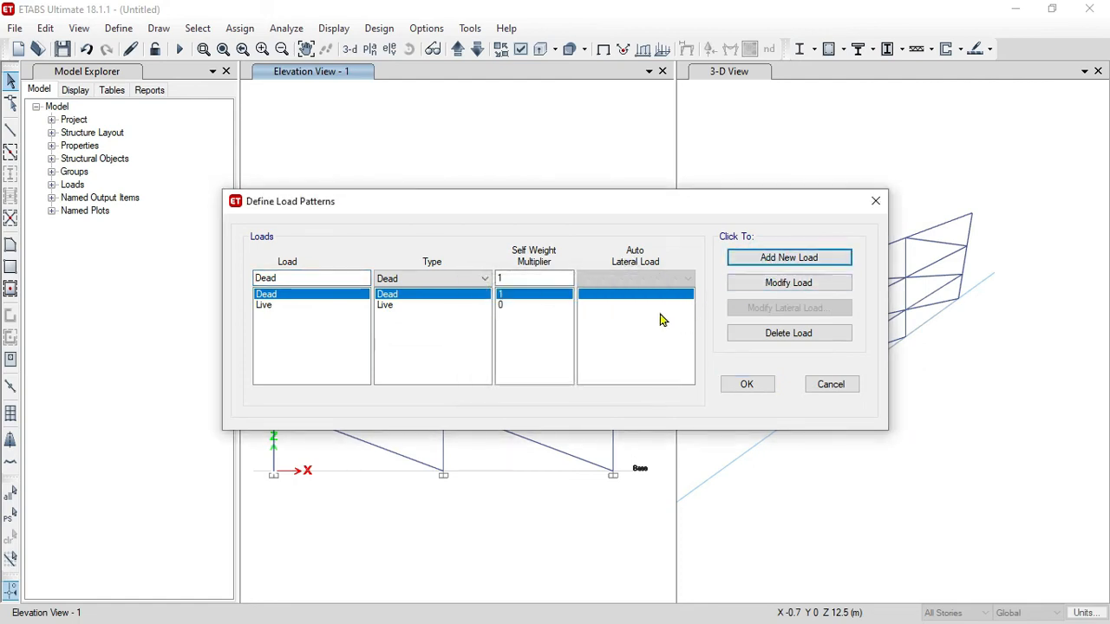
pyautogui.click(425, 278)
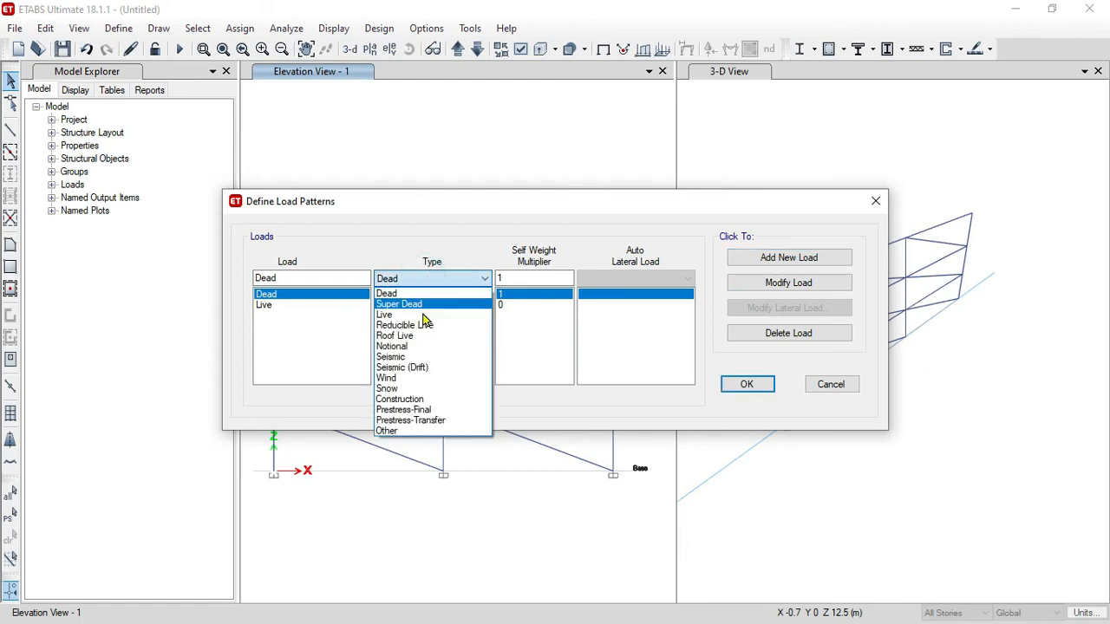
pyautogui.click(408, 357)
pyautogui.doubleClick(321, 278)
pyautogui.write('EQ X')
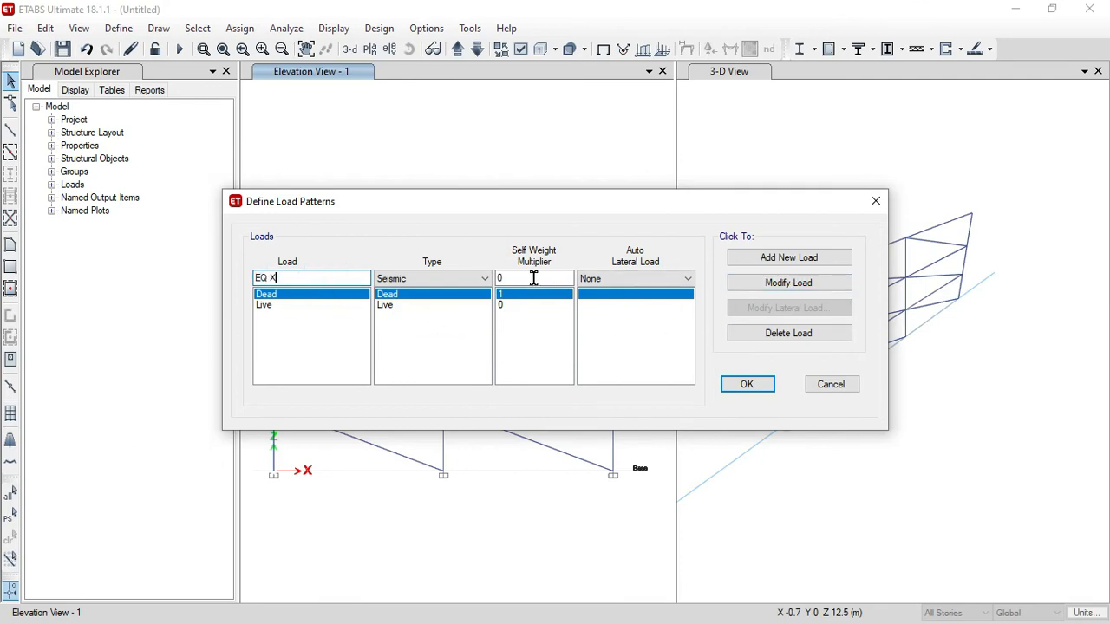
pyautogui.click(625, 280)
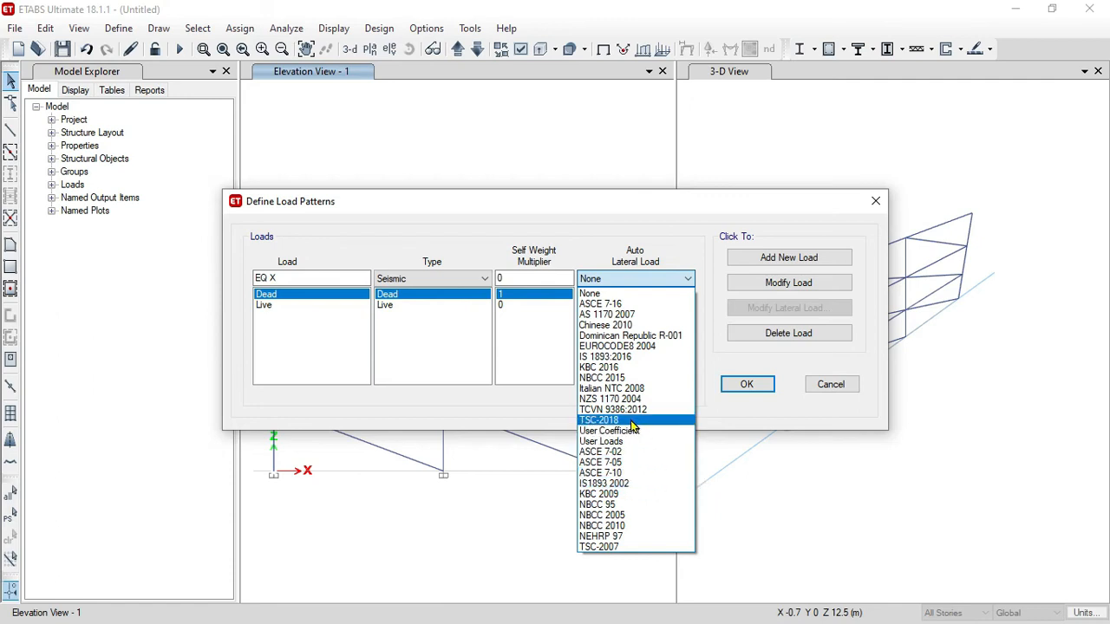
pyautogui.click(643, 358)
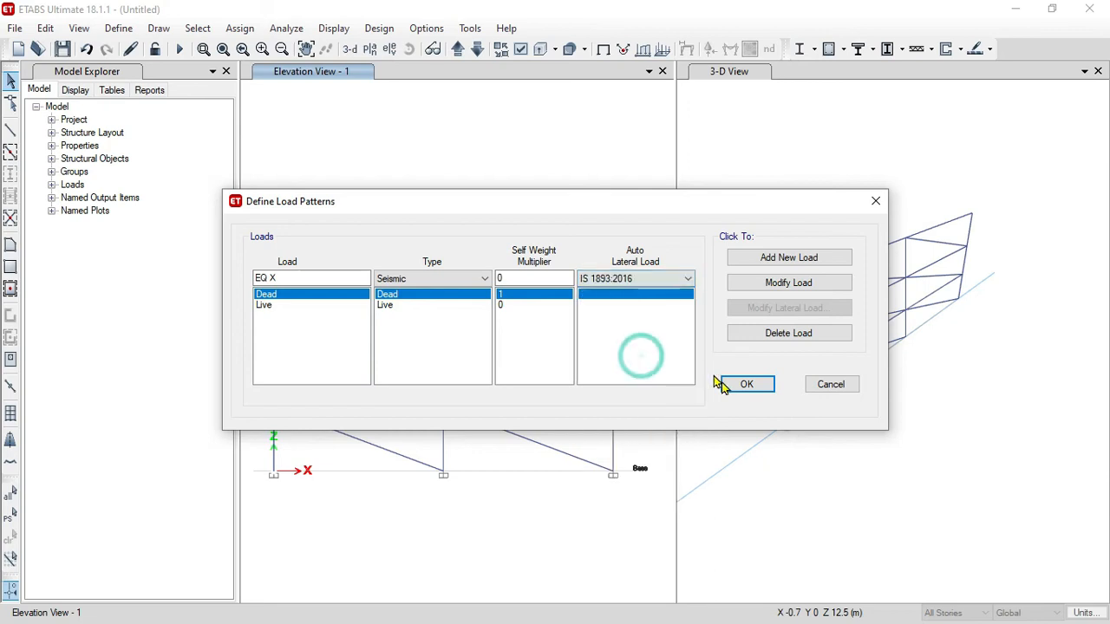
pyautogui.click(779, 258)
# - Limit the EQ X seismic loading to the X direction without eccentricity and finish the load pattern definitions
pyautogui.click(755, 308)
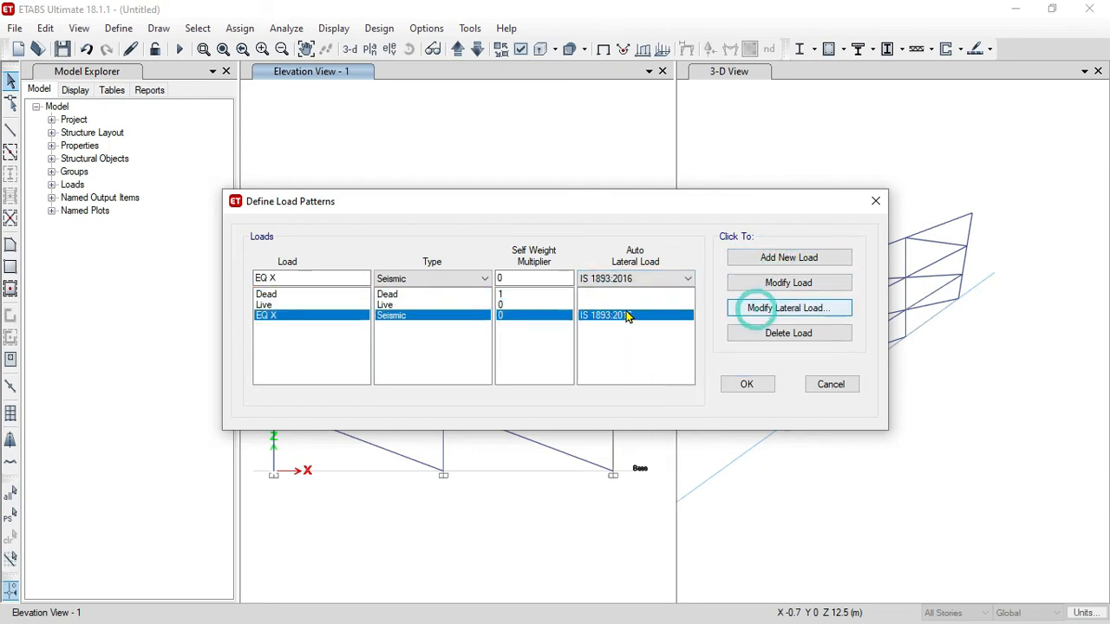
pyautogui.click(337, 231)
pyautogui.click(425, 217)
pyautogui.click(425, 234)
pyautogui.click(425, 251)
pyautogui.click(319, 251)
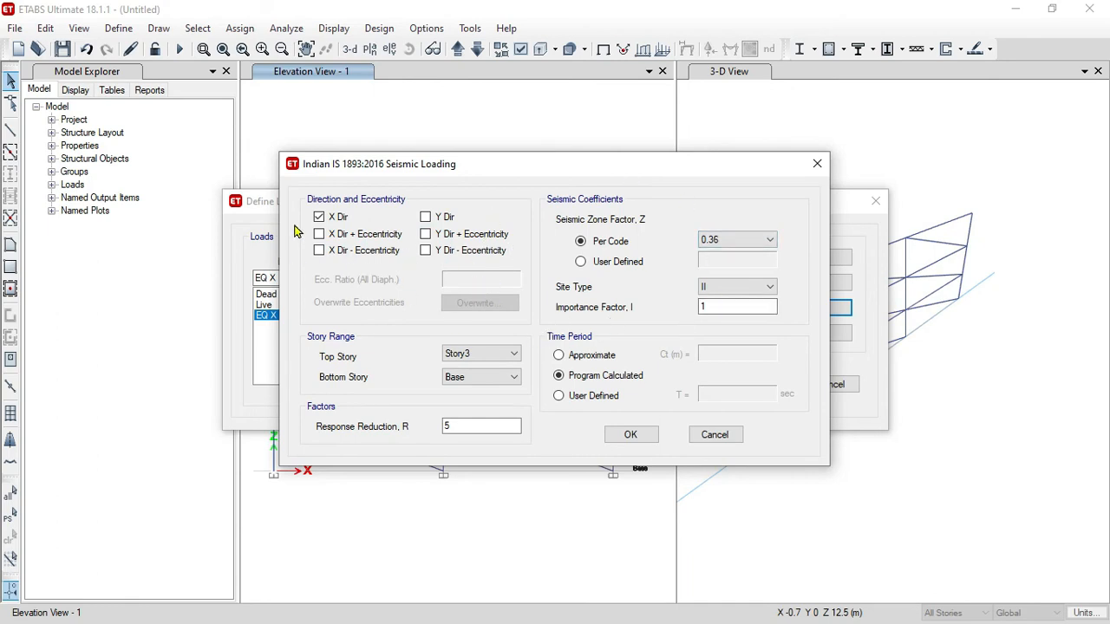
pyautogui.click(633, 435)
pyautogui.click(747, 382)
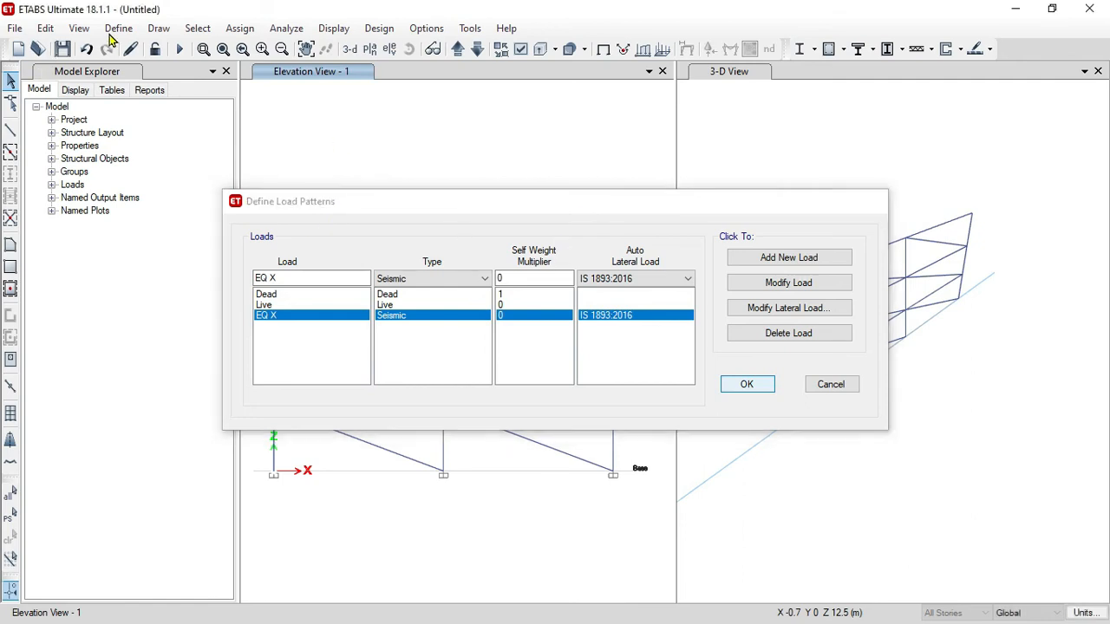
# - Review the list of defined load cases and close it without changes
pyautogui.click(114, 30)
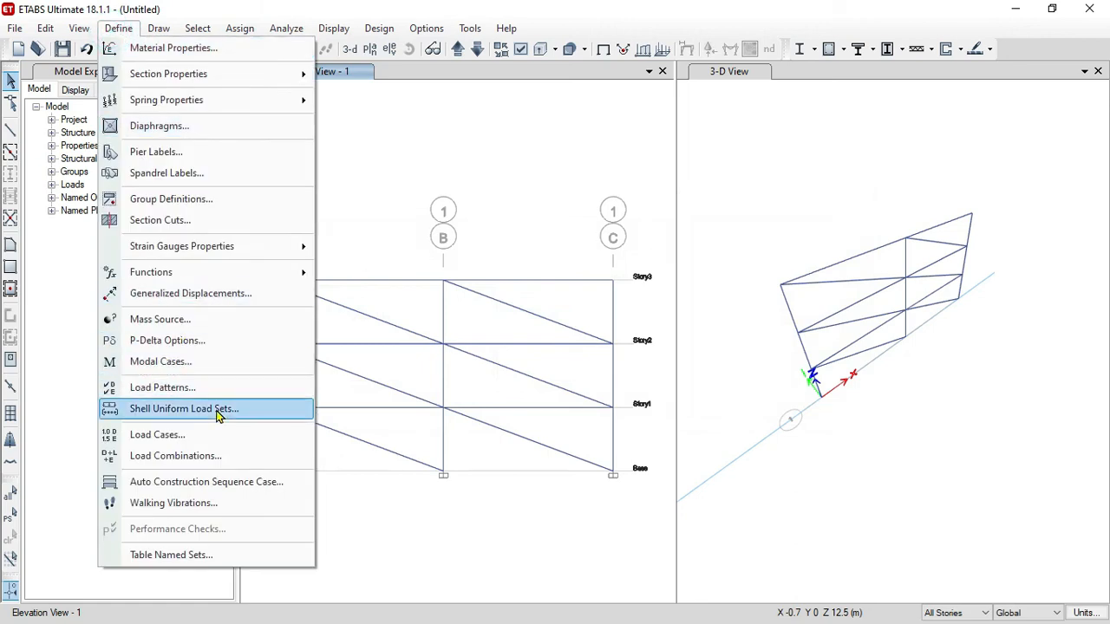
pyautogui.click(228, 435)
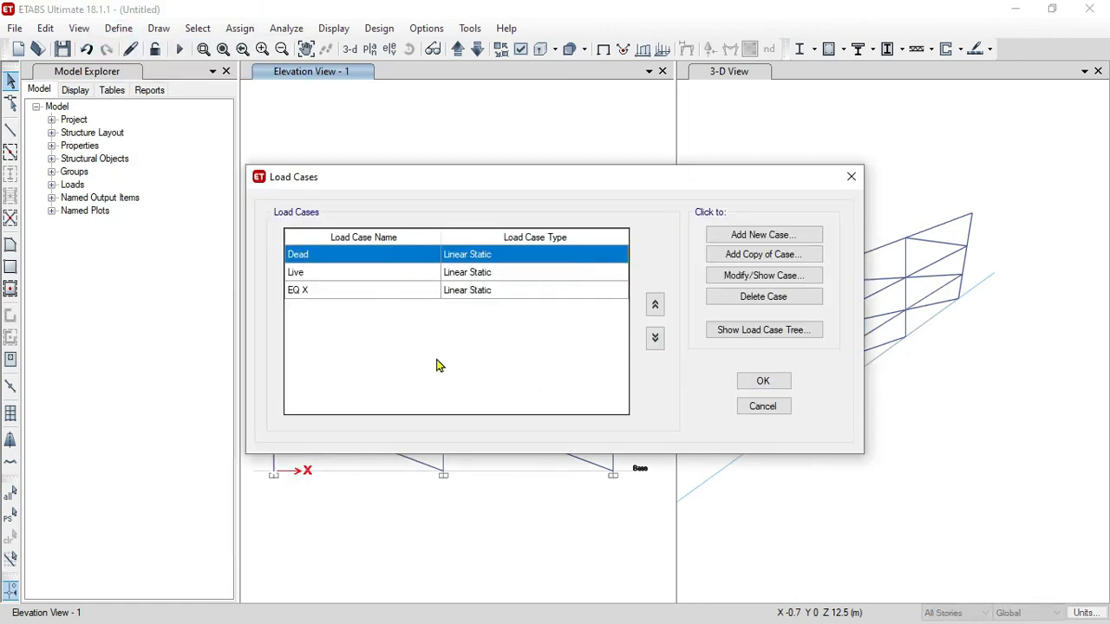
pyautogui.click(763, 382)
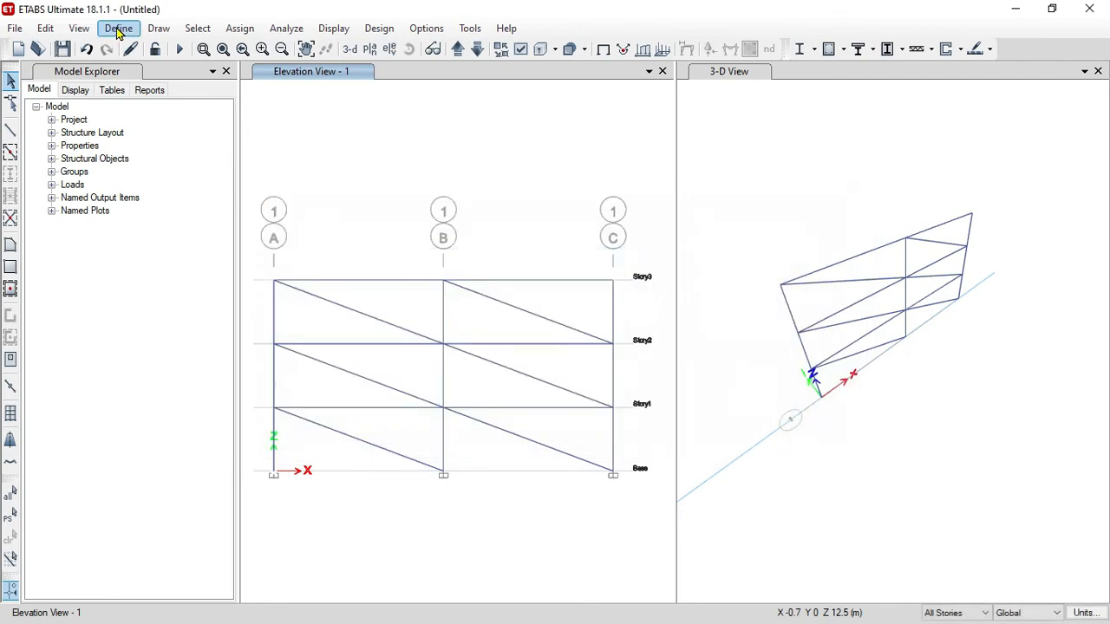
# - Edit mass source MsSrc1 to use only specified load patterns, excluding element self mass and additional mass
pyautogui.click(119, 30)
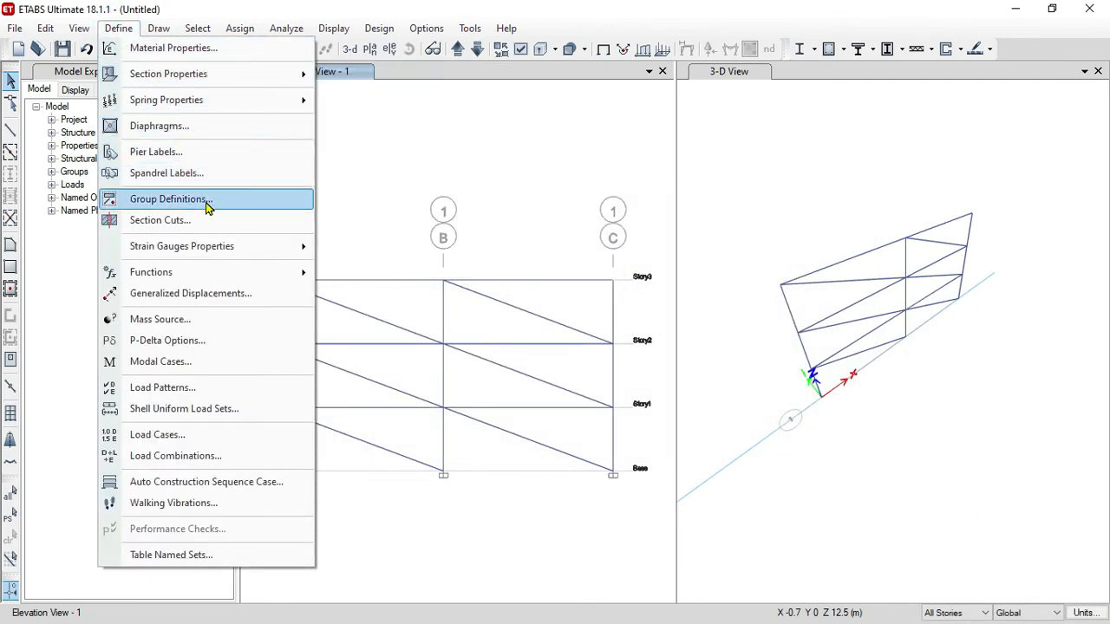
pyautogui.click(215, 318)
pyautogui.click(636, 295)
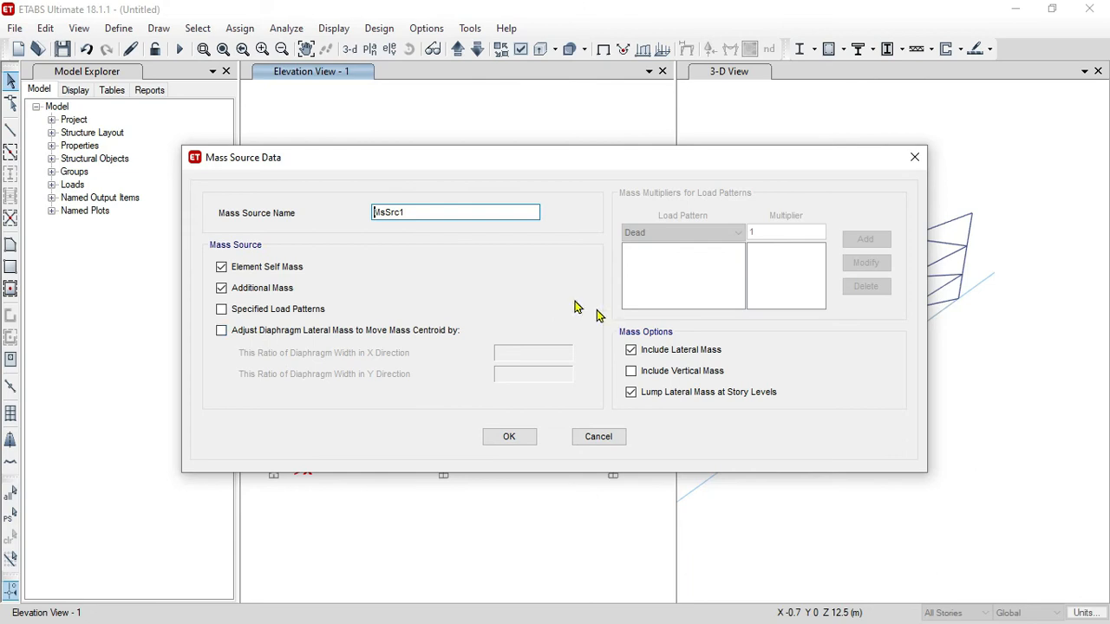
pyautogui.click(243, 268)
pyautogui.click(239, 294)
pyautogui.click(232, 310)
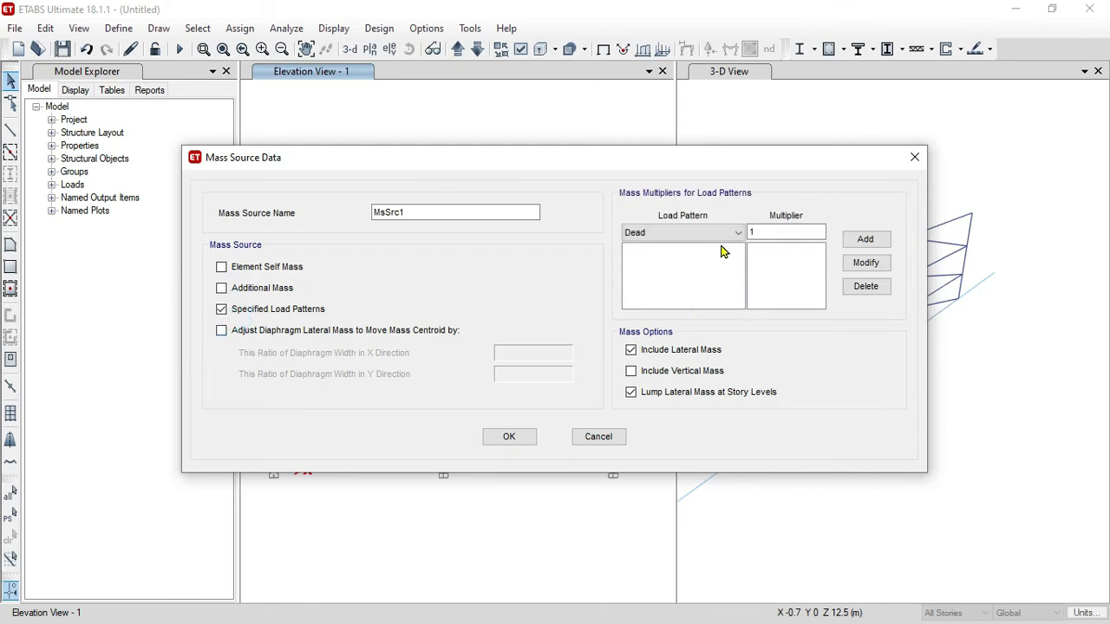
# - Add the Dead load with multiplier 1 and the Live load with multiplier 0.25 to the mass source
pyautogui.click(865, 239)
pyautogui.click(703, 232)
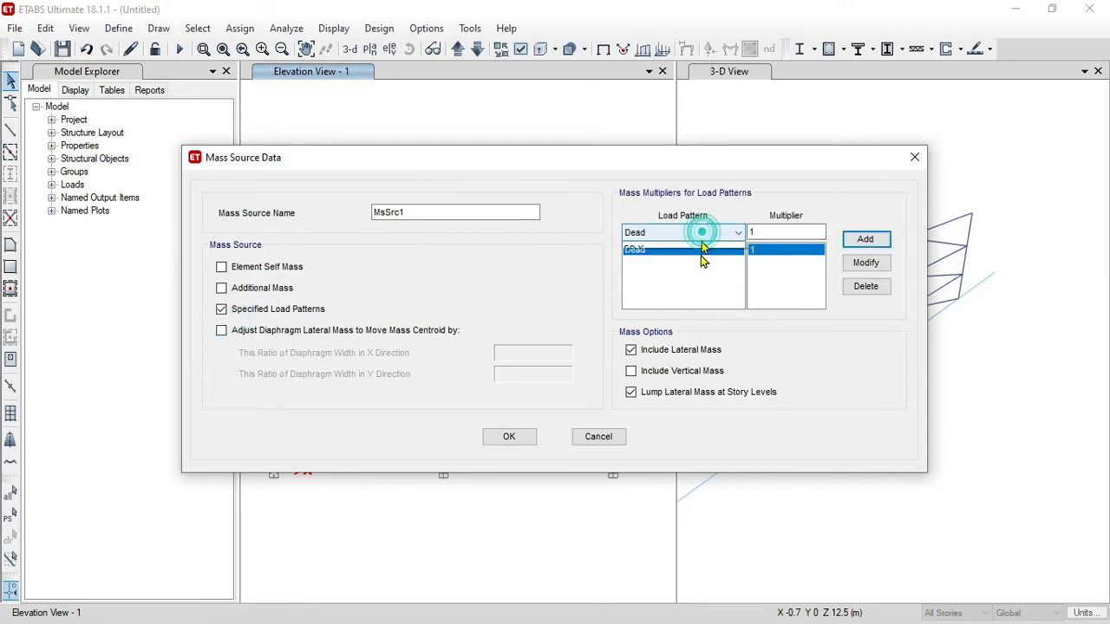
pyautogui.click(701, 258)
pyautogui.doubleClick(783, 232)
pyautogui.write('0.25')
pyautogui.click(865, 239)
pyautogui.click(721, 233)
pyautogui.click(706, 270)
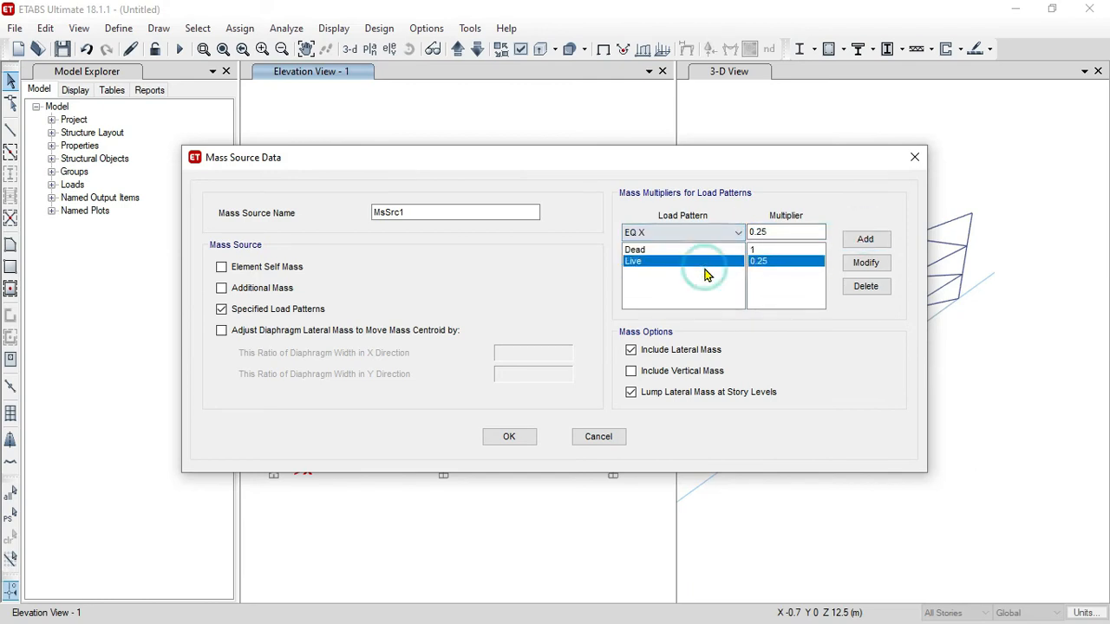
pyautogui.click(514, 437)
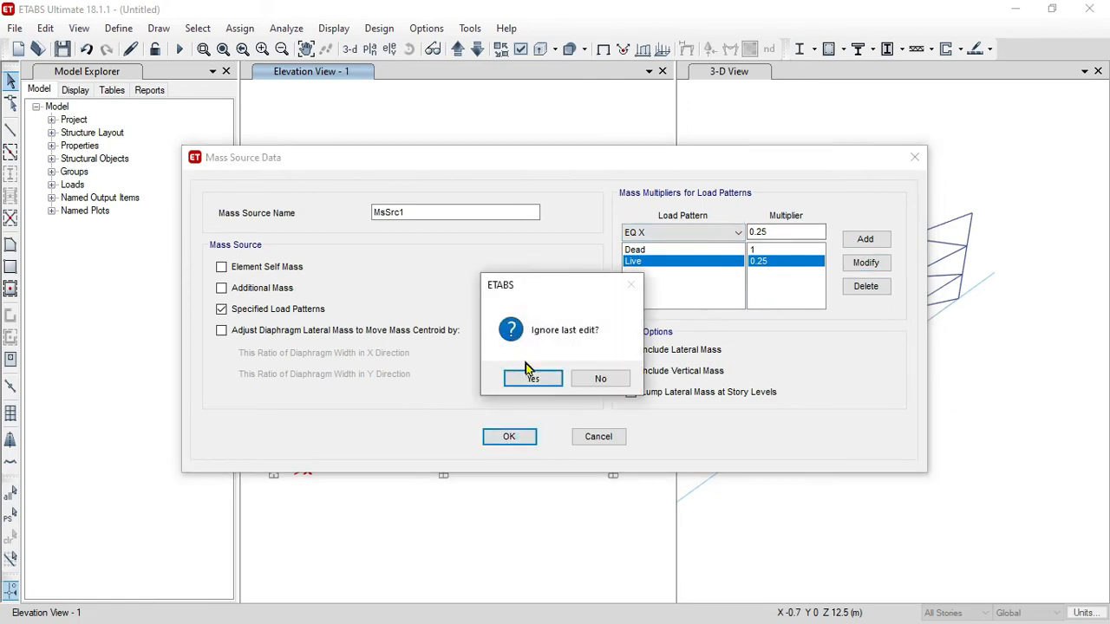
pyautogui.click(533, 380)
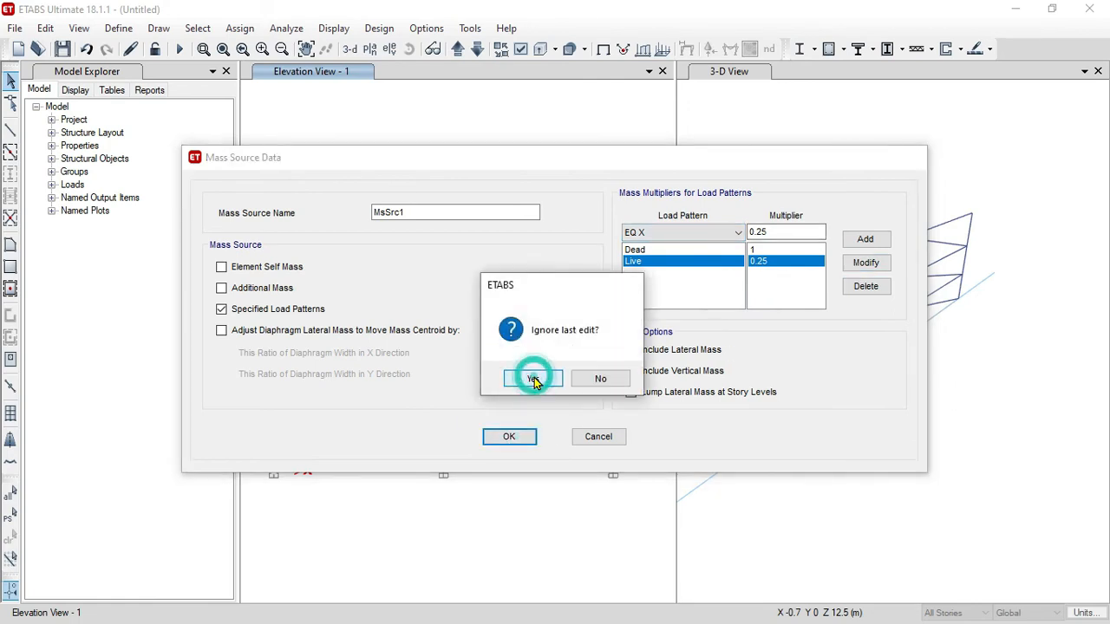
# - Recheck the load pattern multipliers of MsSrc1 and finish the mass source definitions
pyautogui.click(631, 294)
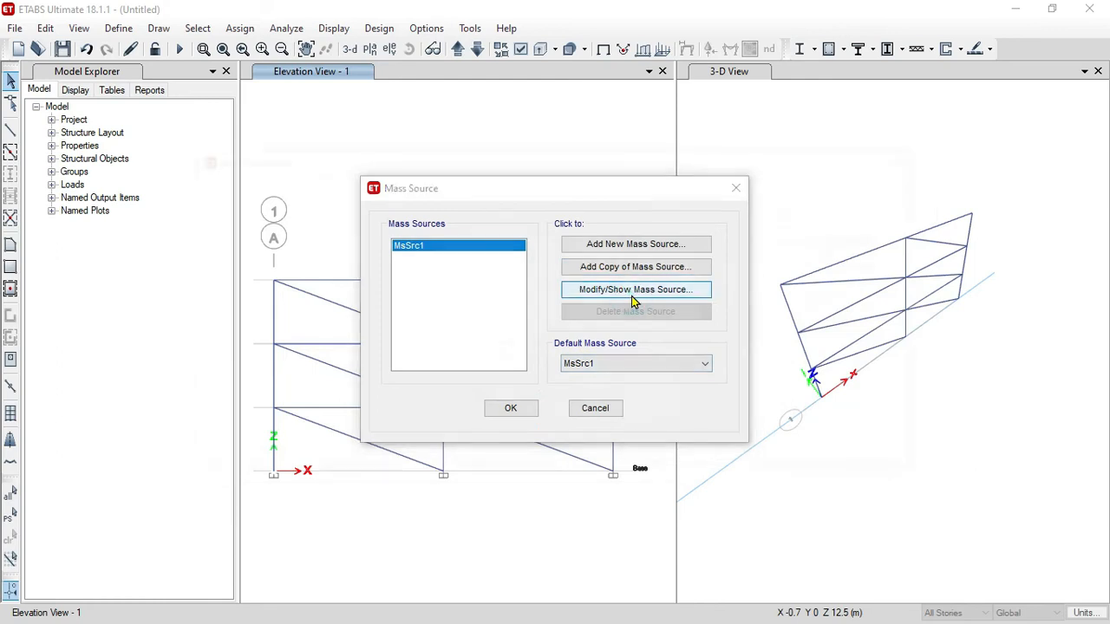
pyautogui.click(509, 434)
pyautogui.click(511, 408)
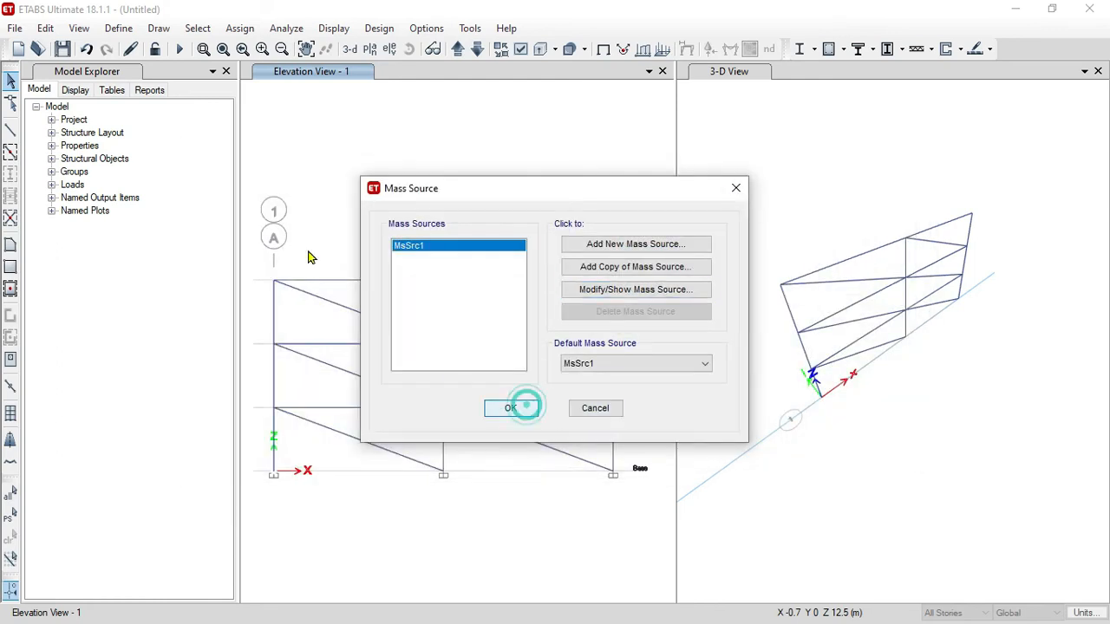
# - Add two new diaphragms with default settings to the diaphragm definitions
pyautogui.click(118, 29)
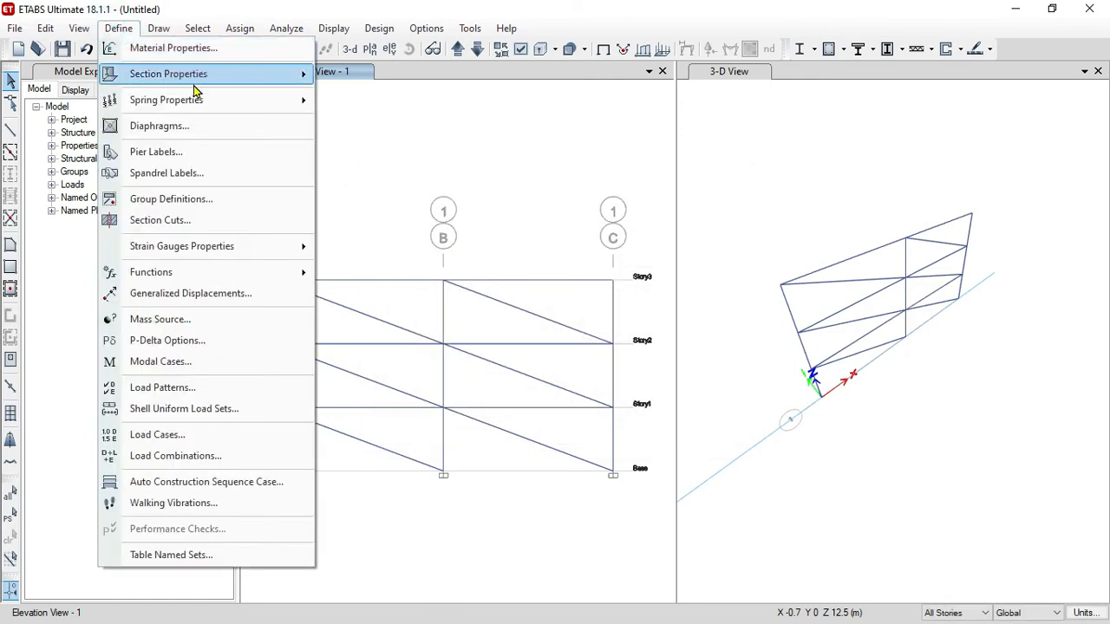
pyautogui.click(228, 131)
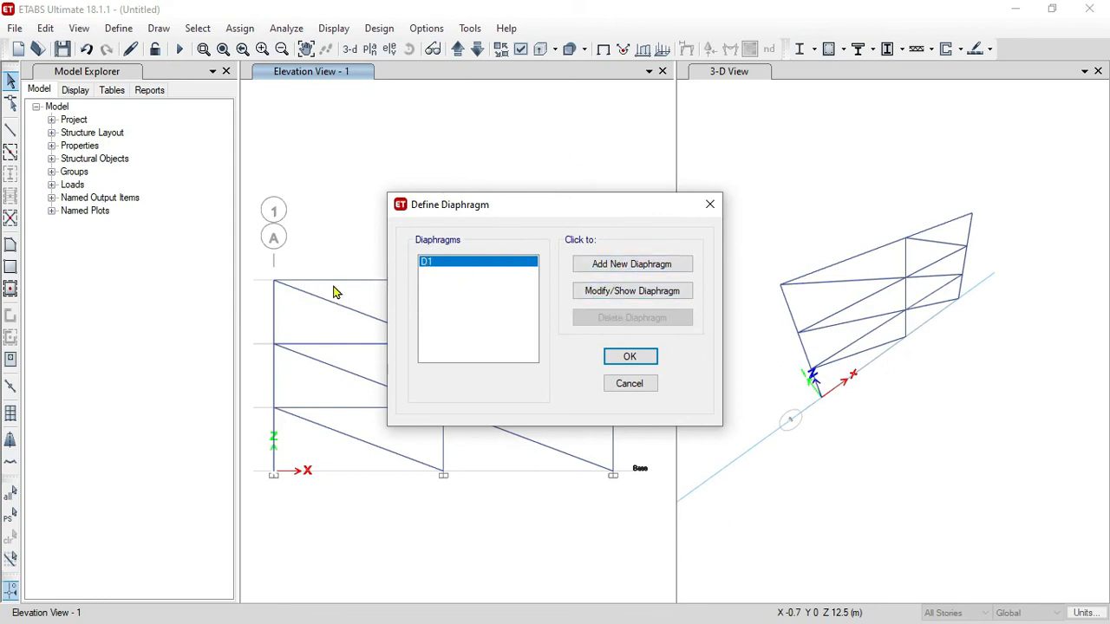
pyautogui.click(666, 260)
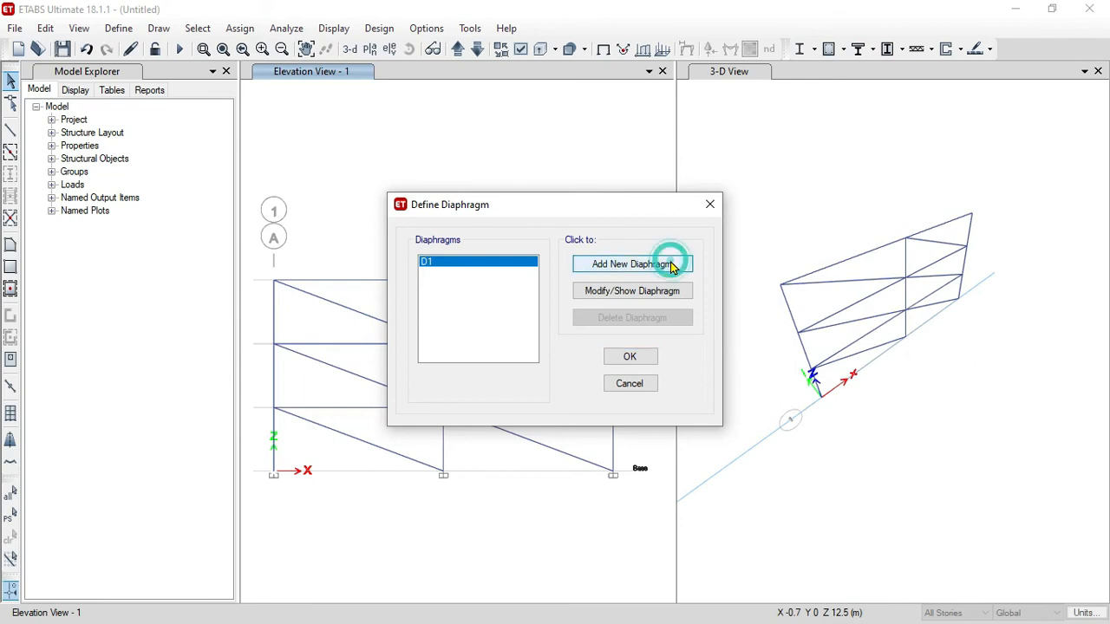
pyautogui.click(535, 373)
pyautogui.click(637, 265)
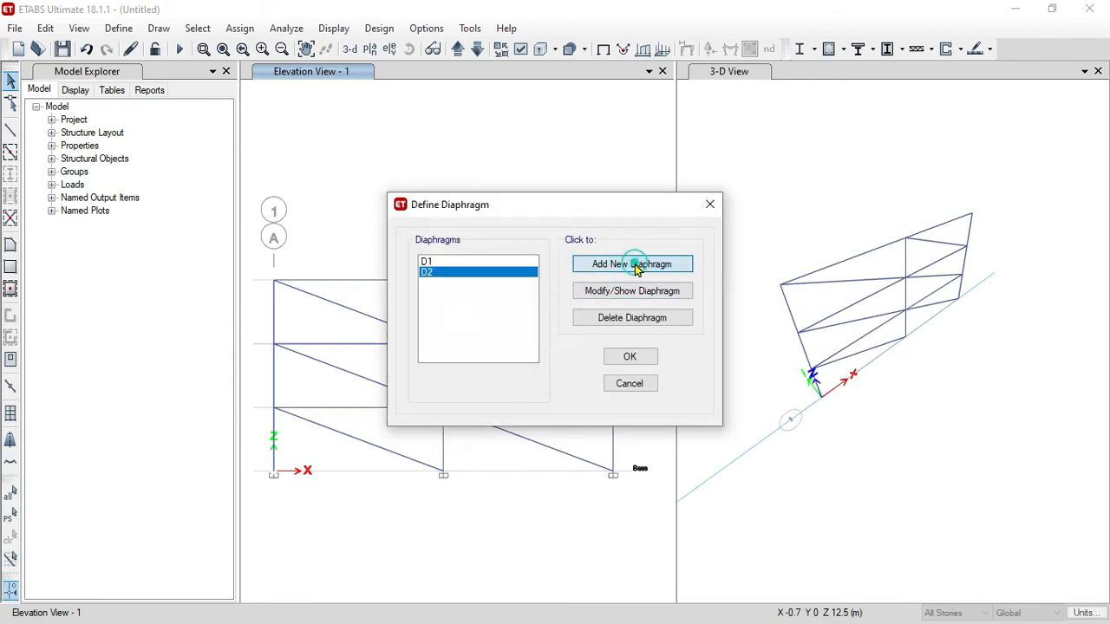
pyautogui.click(514, 372)
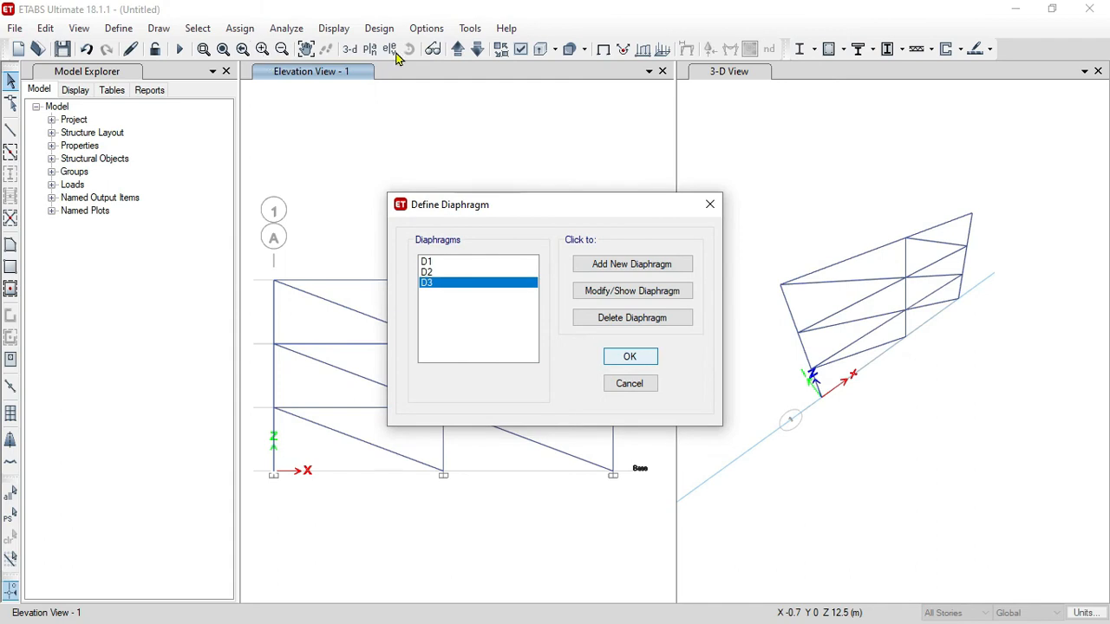
pyautogui.press('Return')
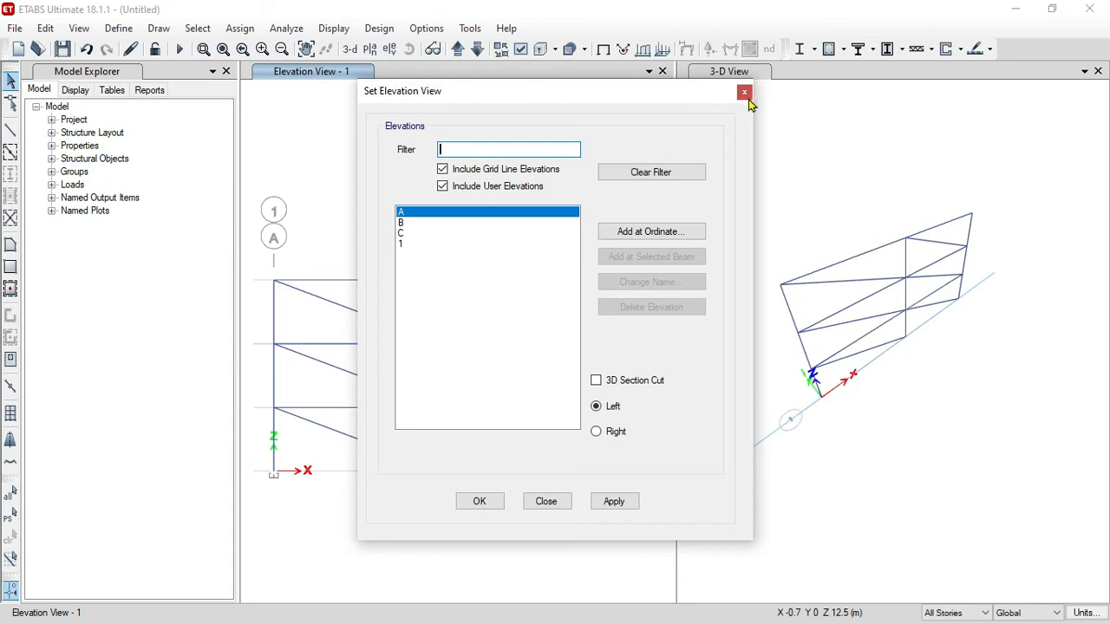
# - Replace the elevation view with the Story3 plan view
pyautogui.click(744, 93)
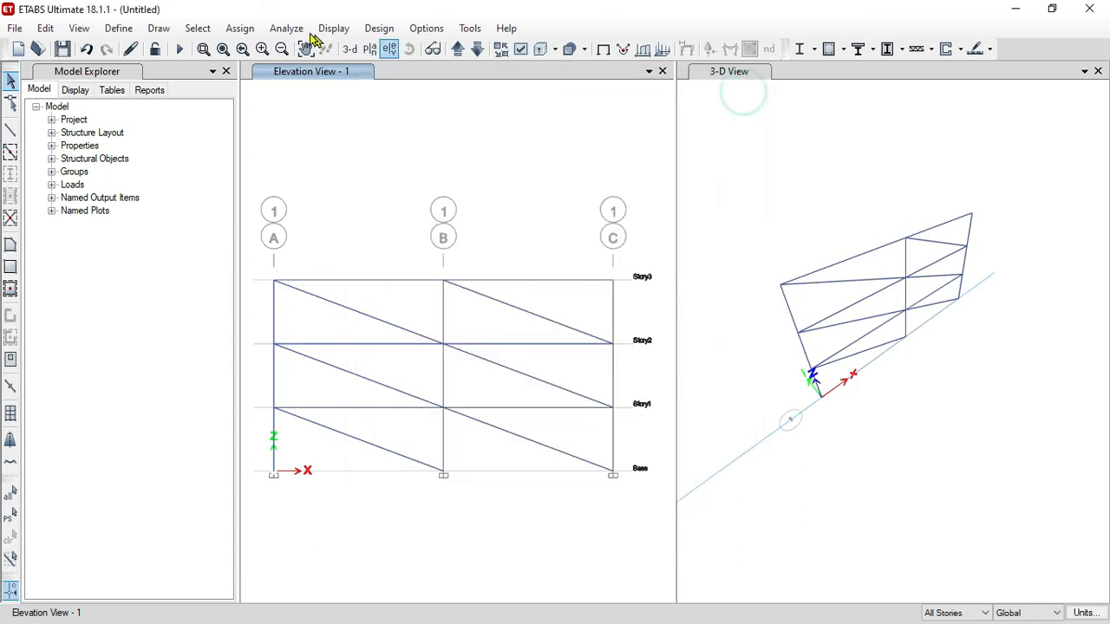
pyautogui.click(370, 51)
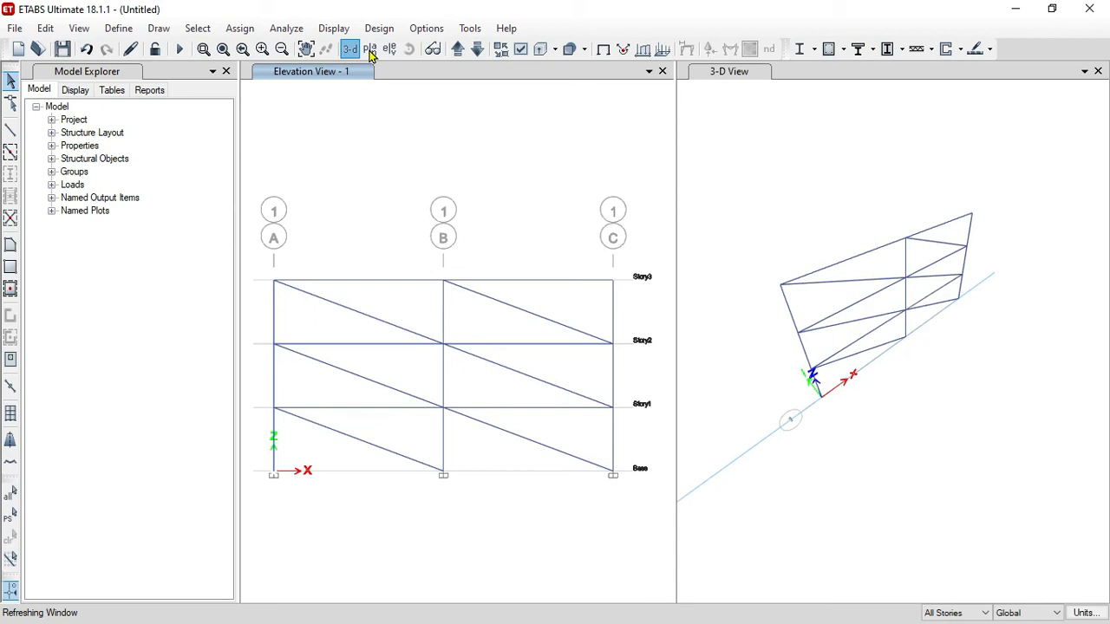
pyautogui.click(370, 50)
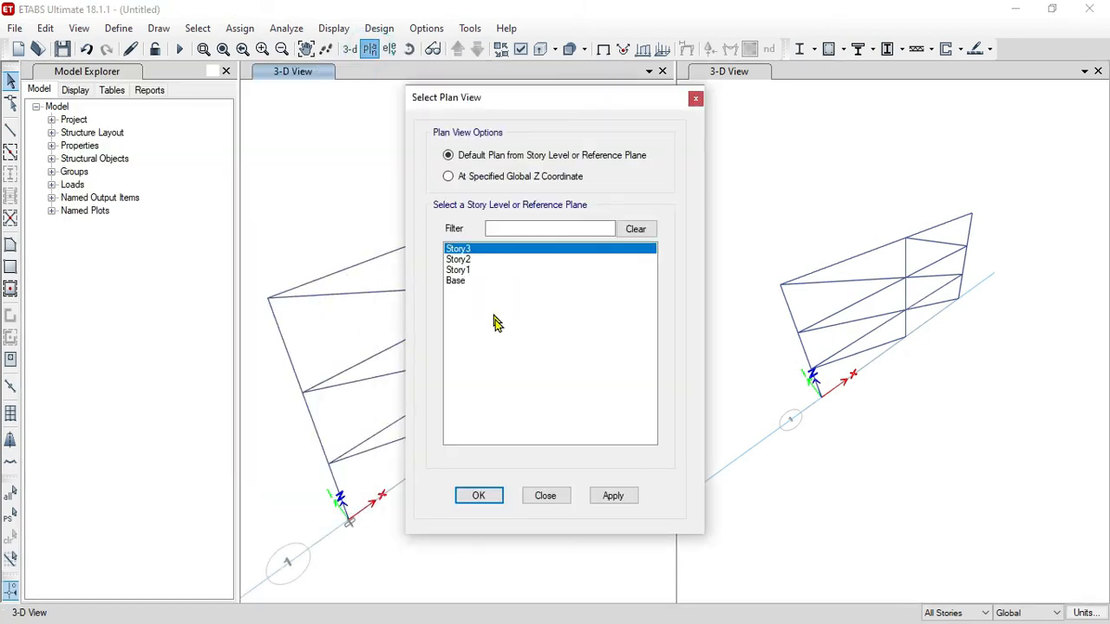
pyautogui.click(614, 496)
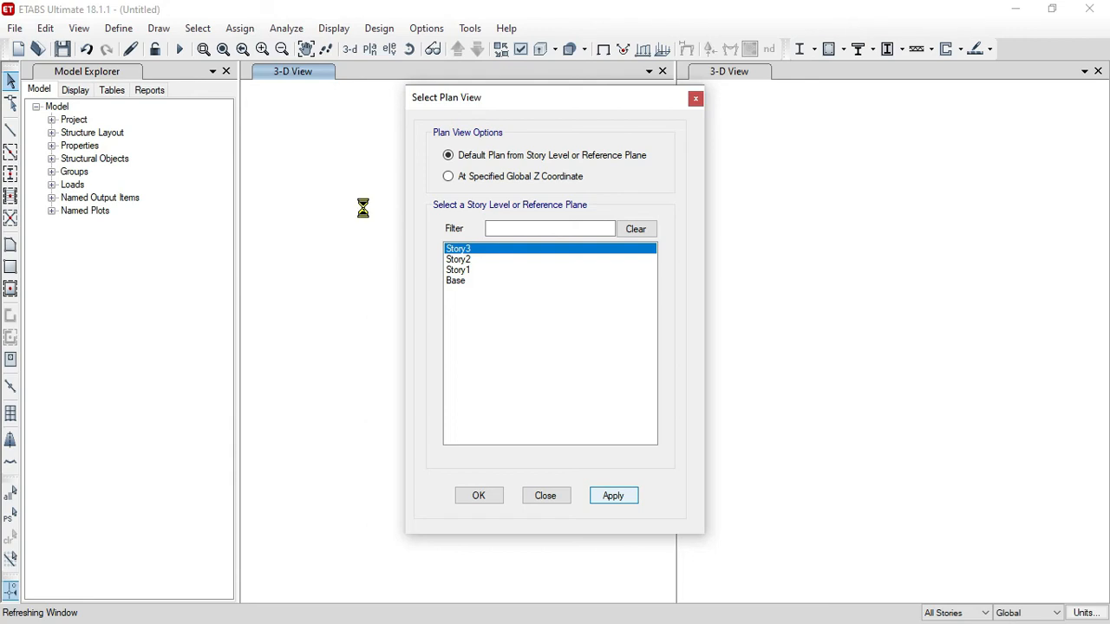
pyautogui.click(482, 497)
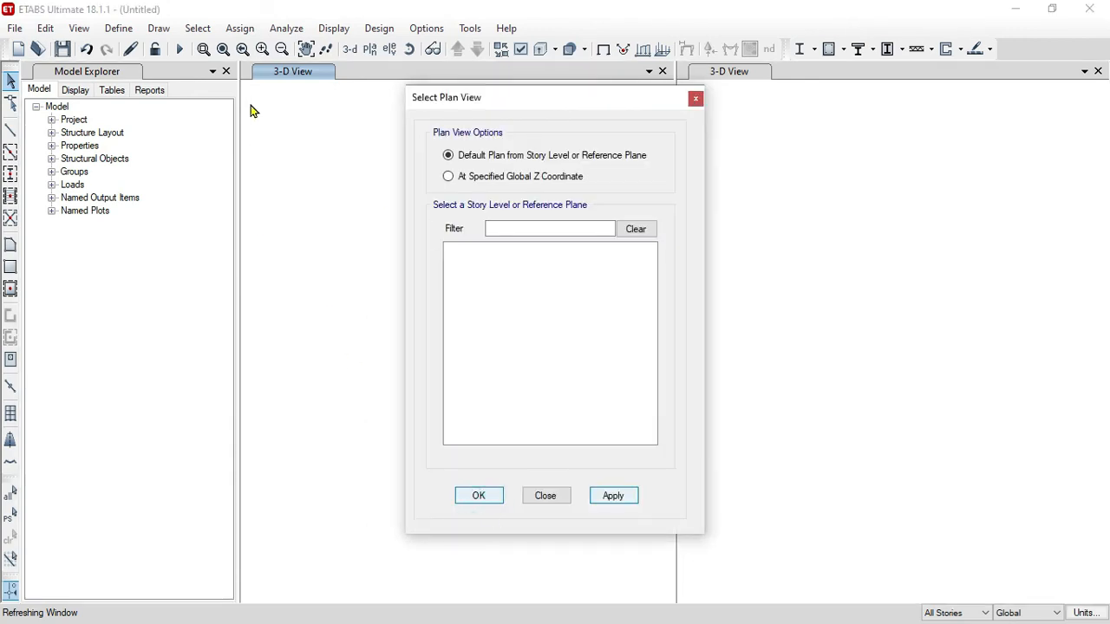
# - Select all joints and beams in the Story3 plan plane using Coordinate Specification
pyautogui.click(198, 29)
pyautogui.moveTo(240, 49)
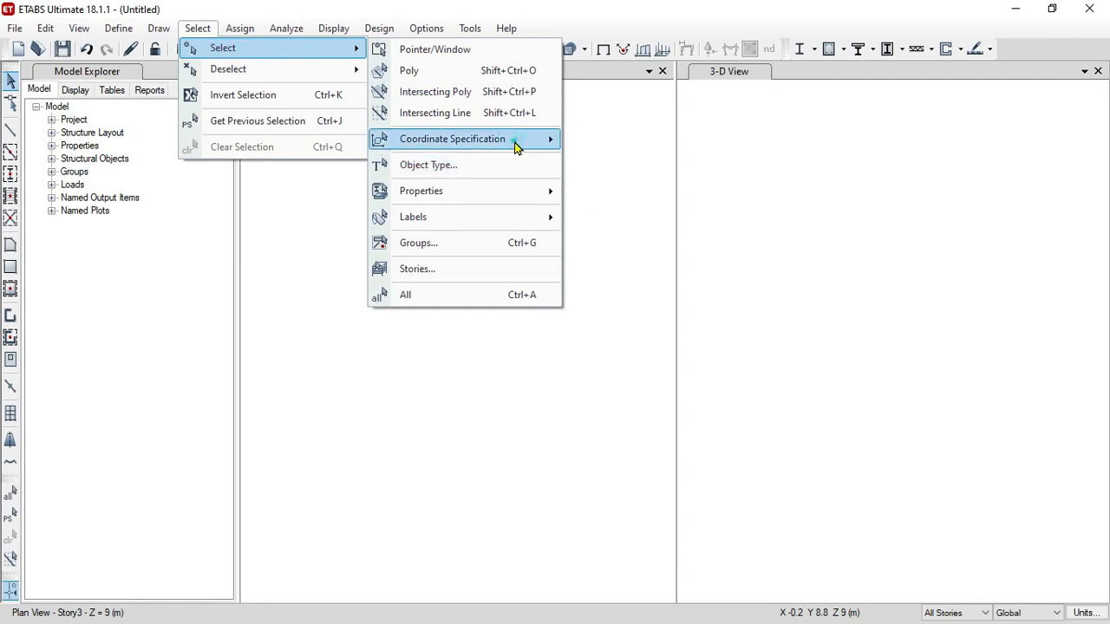
pyautogui.moveTo(515, 141)
pyautogui.click(604, 148)
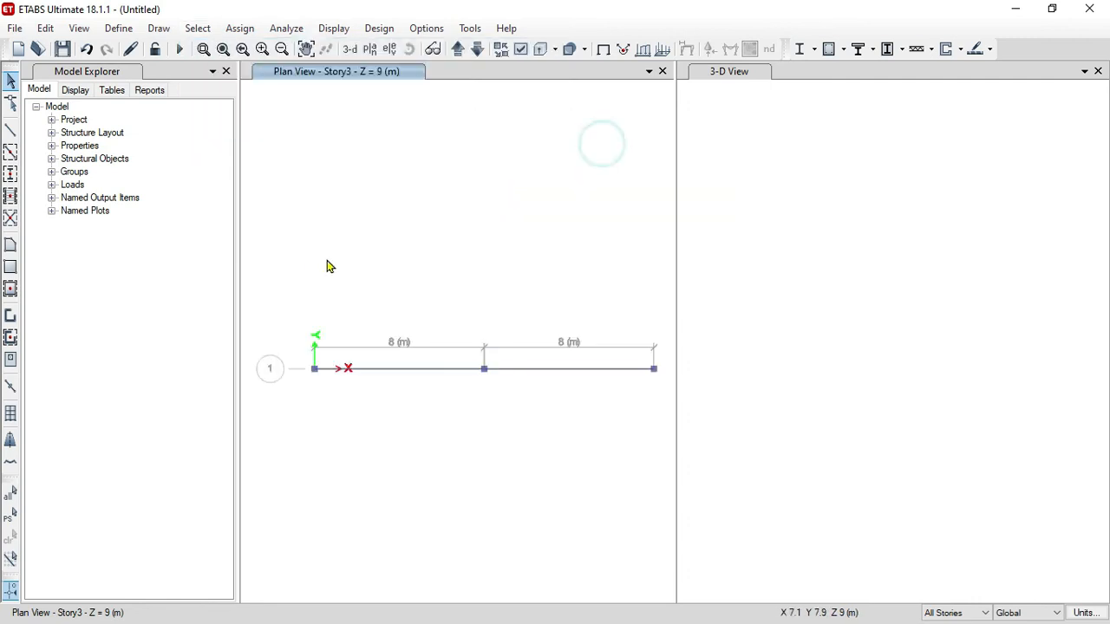
pyautogui.scroll(3, 301, 364)
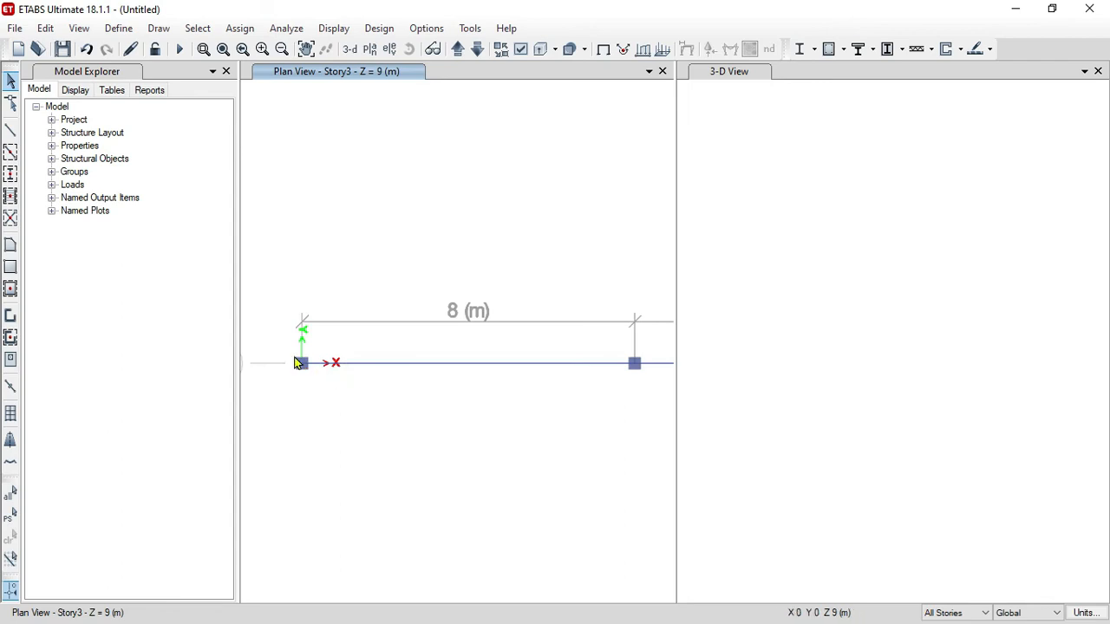
pyautogui.click(302, 364)
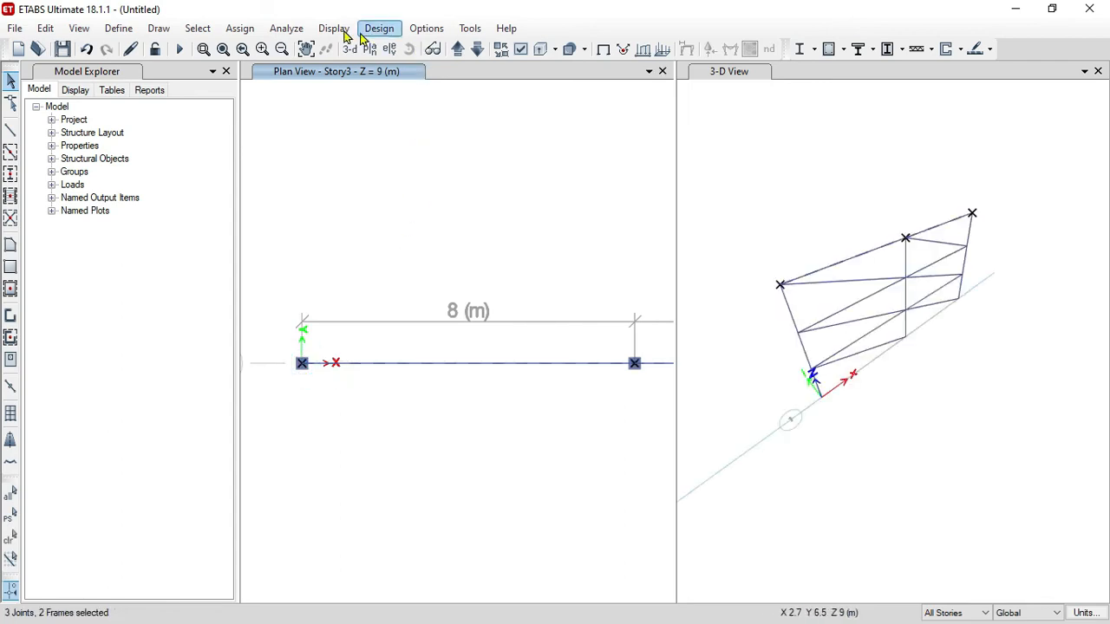
# - Assign diaphragm D1 to the selected Story3 joints
pyautogui.click(246, 28)
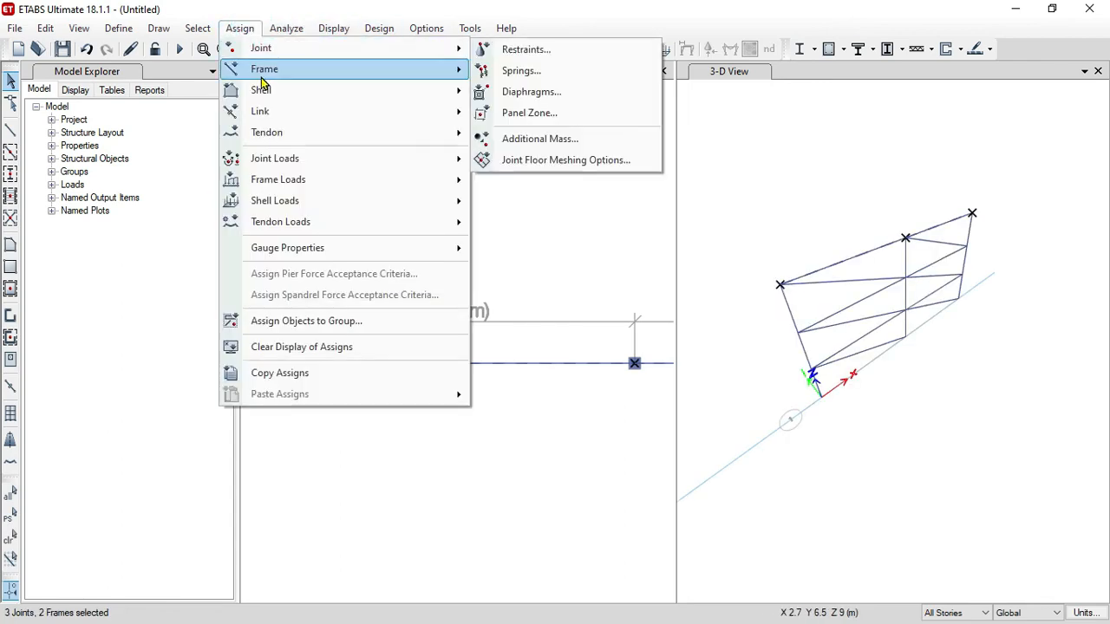
pyautogui.click(280, 45)
pyautogui.click(536, 92)
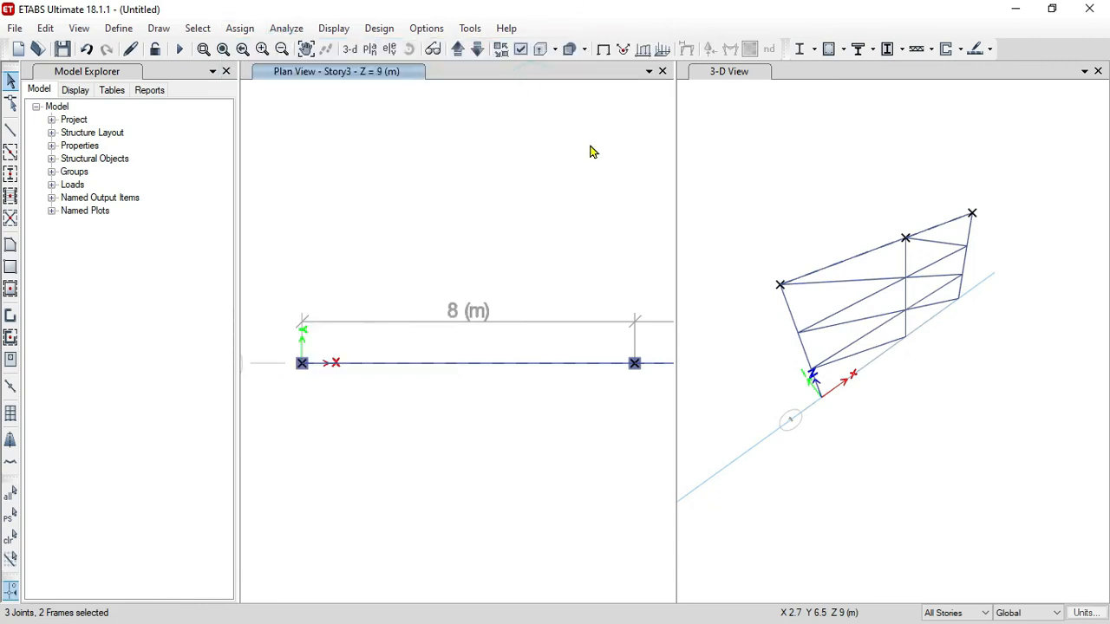
pyautogui.click(480, 198)
pyautogui.click(617, 469)
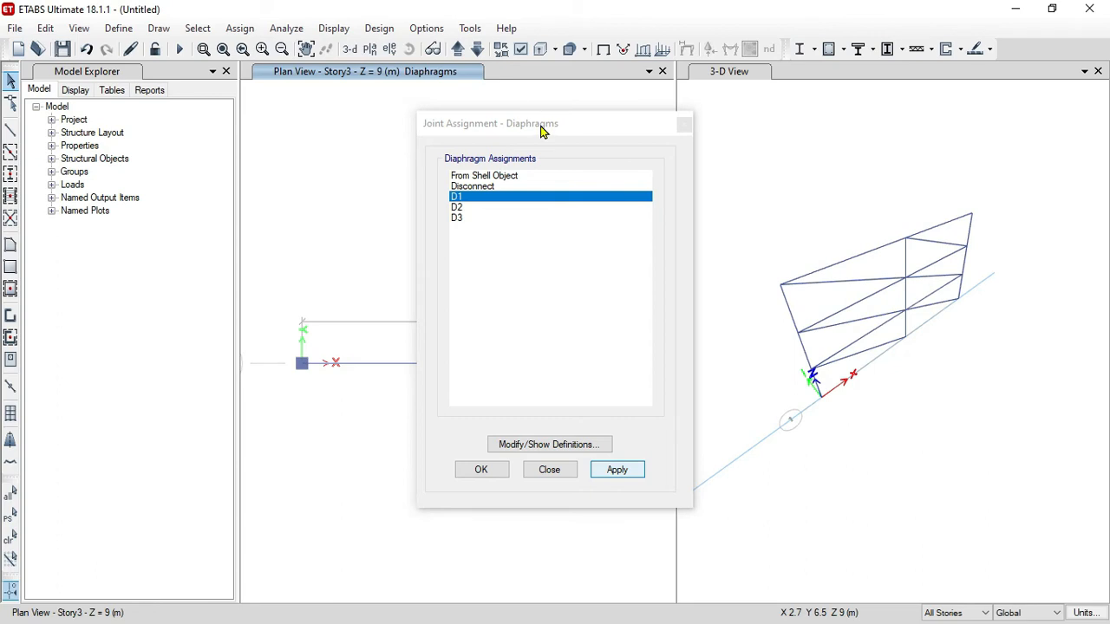
# - Assign diaphragm D2 to all joints in the Story2 plan, selecting them by XY plane with Coordinate Specification
pyautogui.moveTo(537, 122); pyautogui.dragTo(861, 75)
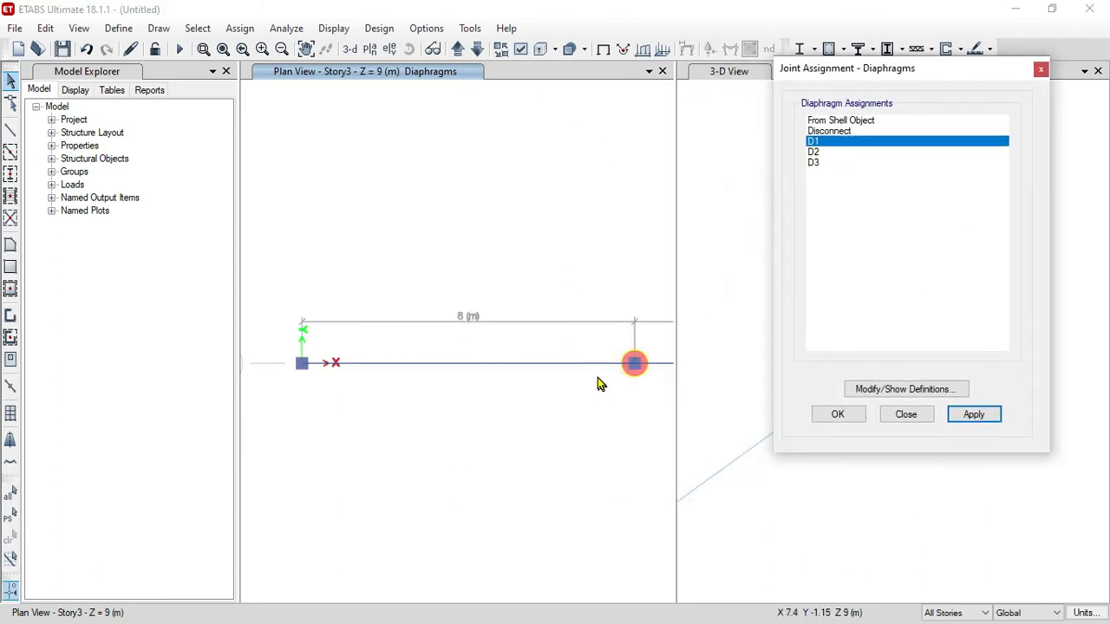
pyautogui.scroll(-2, 597, 382)
pyautogui.click(477, 48)
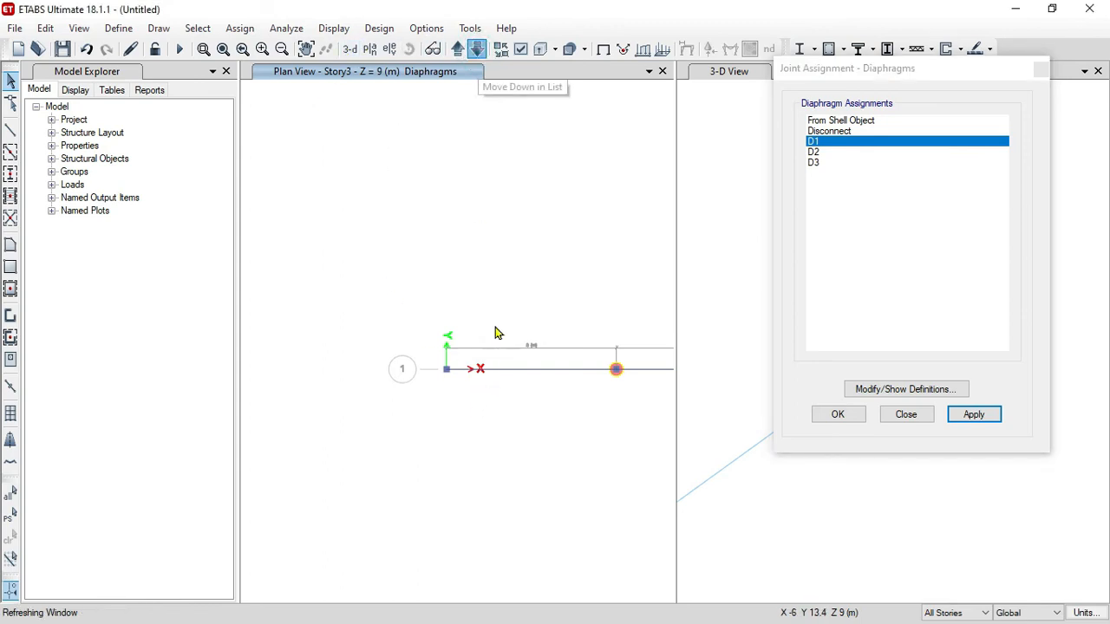
pyautogui.scroll(2, 466, 385)
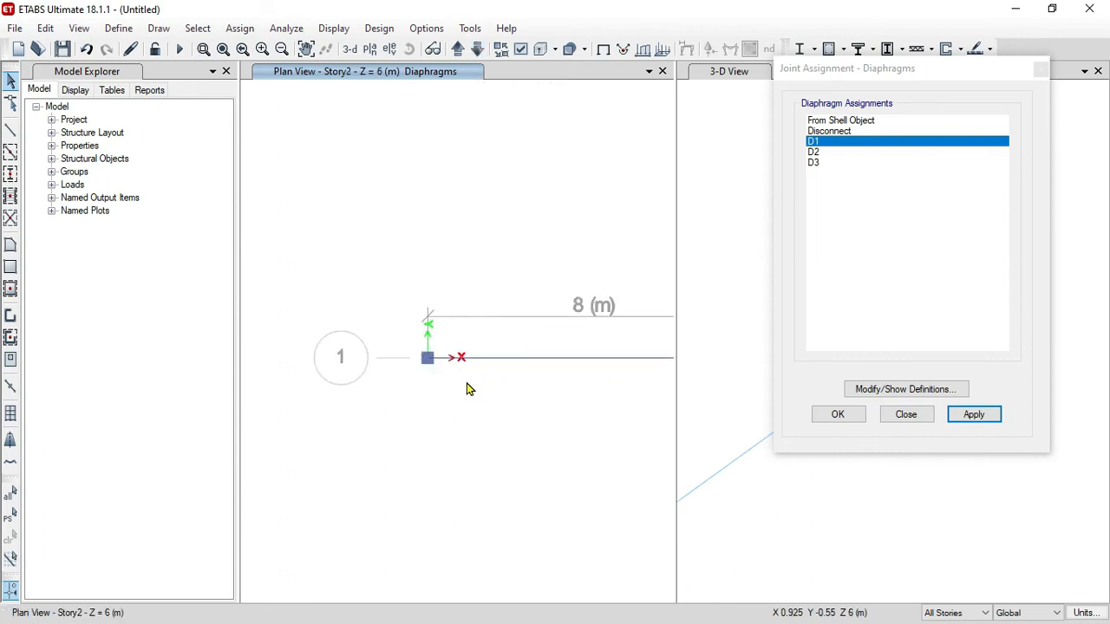
pyautogui.click(201, 28)
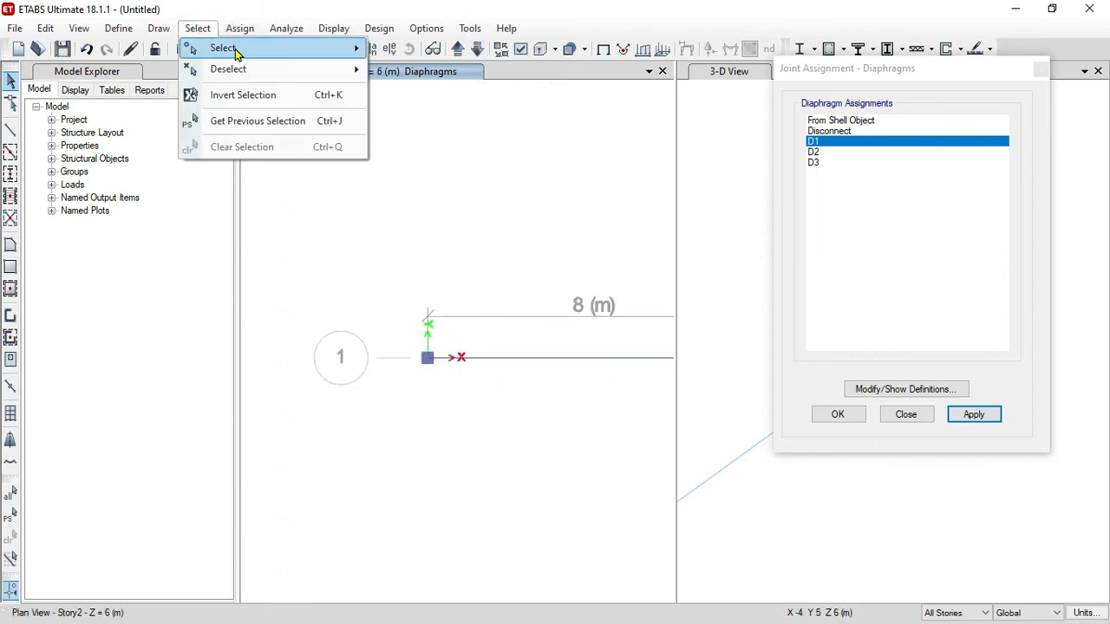
pyautogui.moveTo(235, 49)
pyautogui.moveTo(462, 138)
pyautogui.click(596, 145)
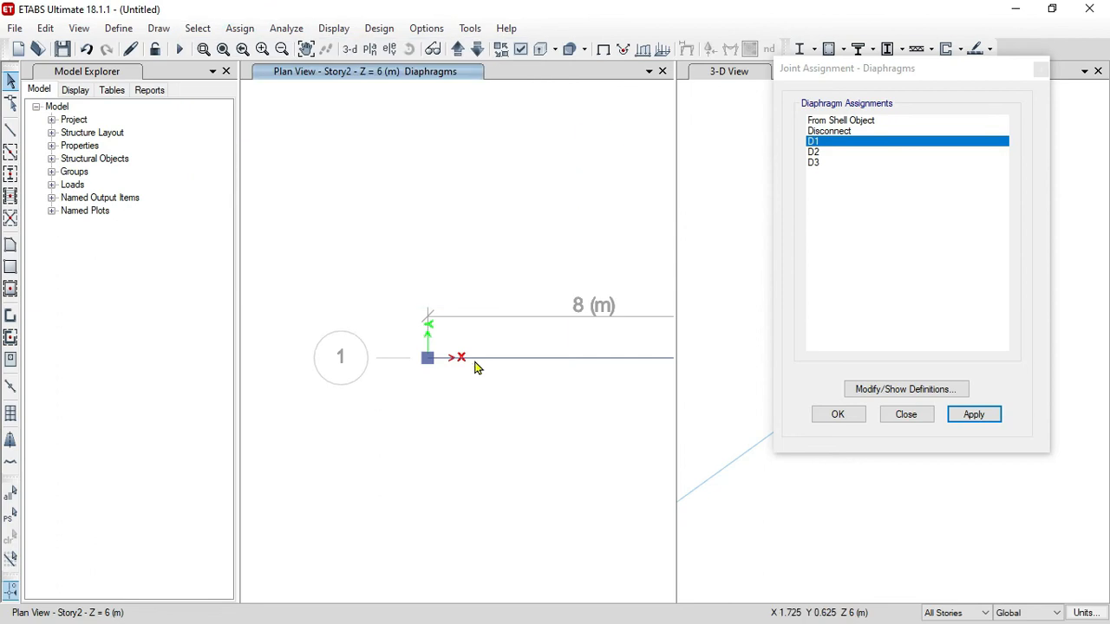
pyautogui.click(427, 360)
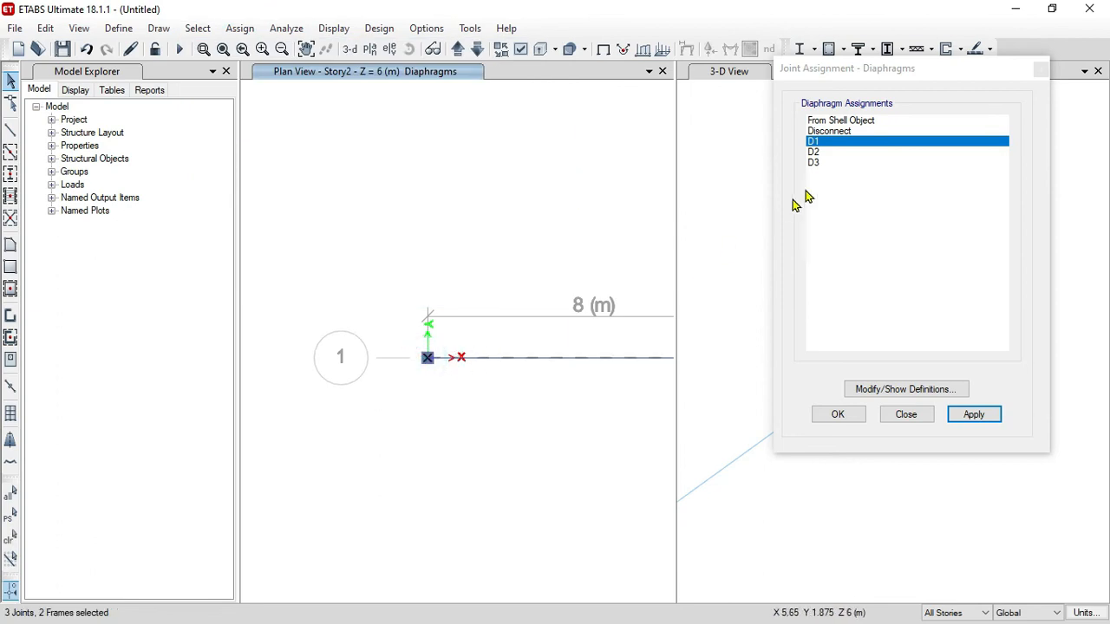
pyautogui.click(829, 153)
pyautogui.click(974, 414)
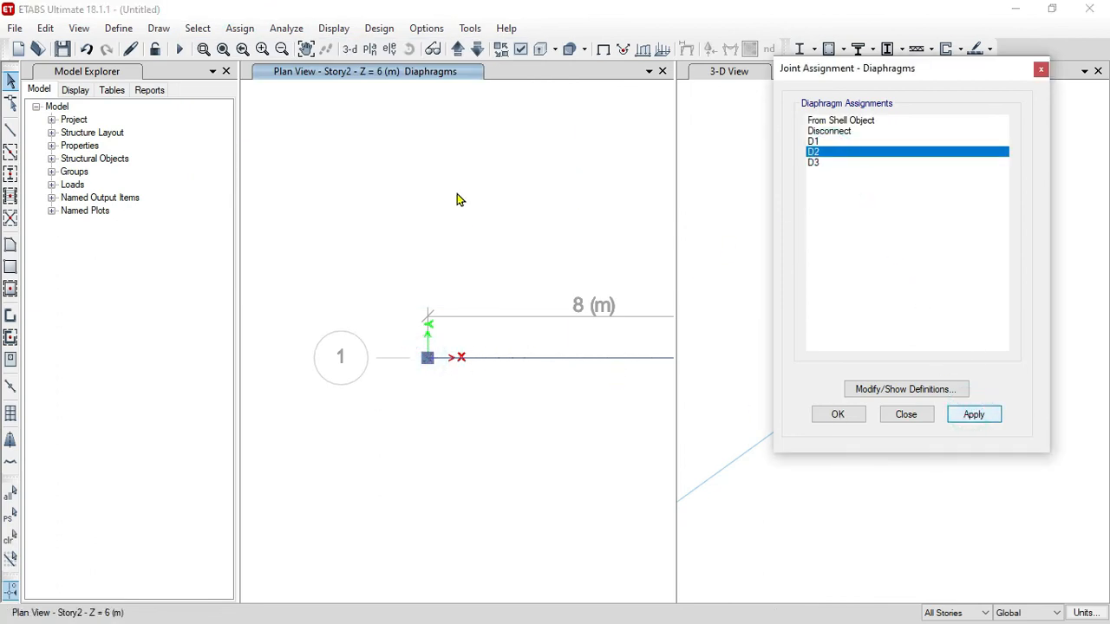
# - Select everything in the Story1 XY plane, assign diaphragm D3 to its joints, and finish the diaphragm assignment
pyautogui.click(477, 50)
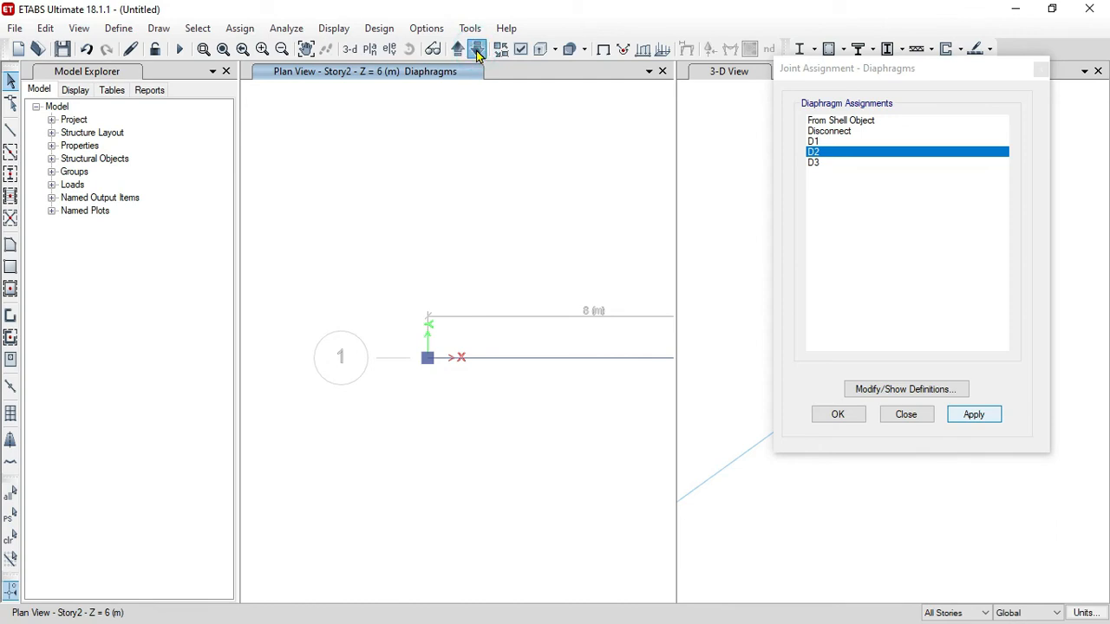
pyautogui.click(477, 50)
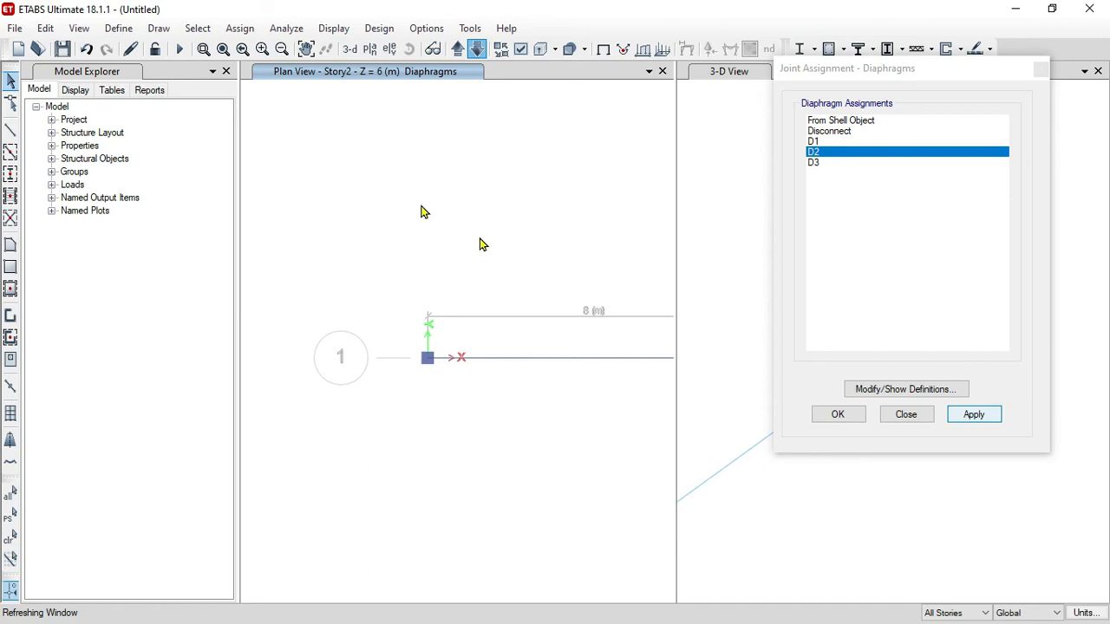
pyautogui.click(195, 30)
pyautogui.moveTo(260, 48)
pyautogui.click(468, 139)
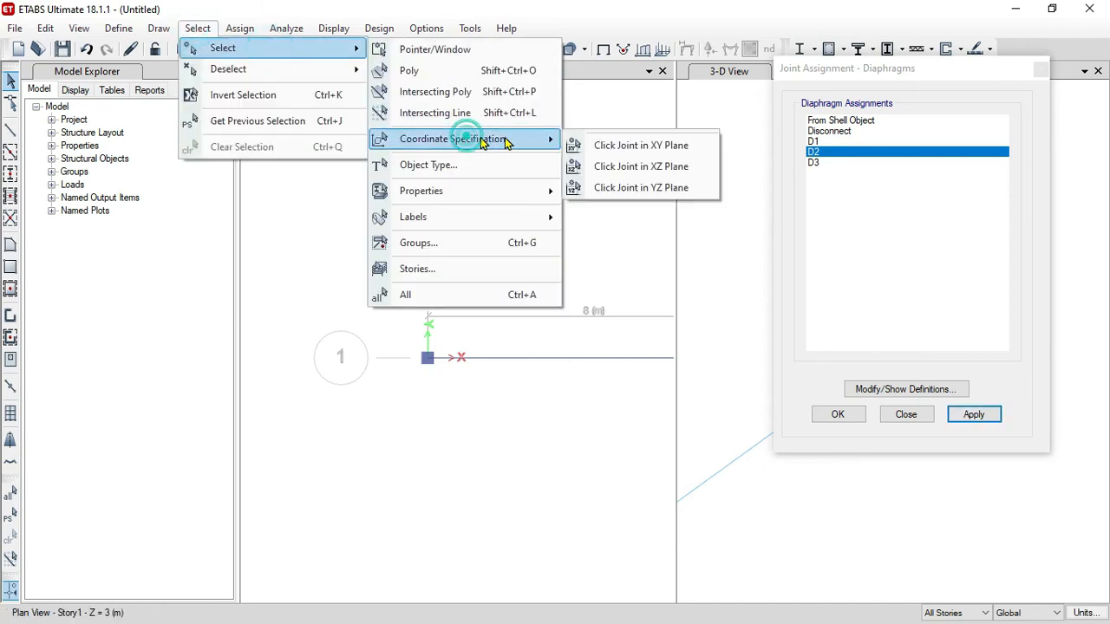
pyautogui.click(641, 145)
pyautogui.click(430, 363)
pyautogui.click(818, 162)
pyautogui.click(965, 416)
pyautogui.click(838, 414)
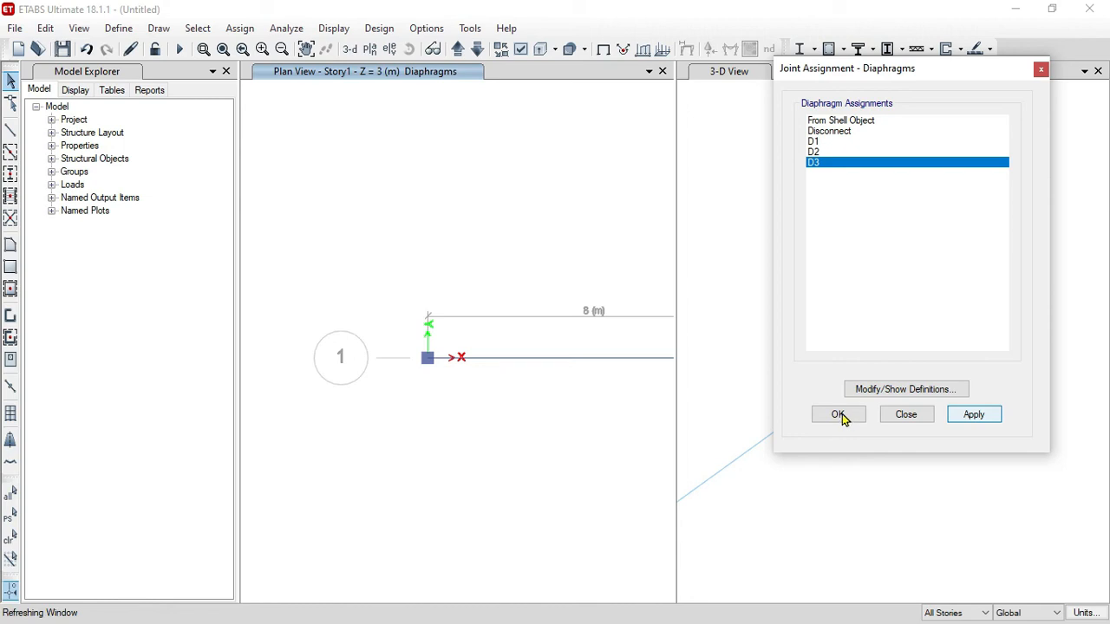
pyautogui.click(839, 415)
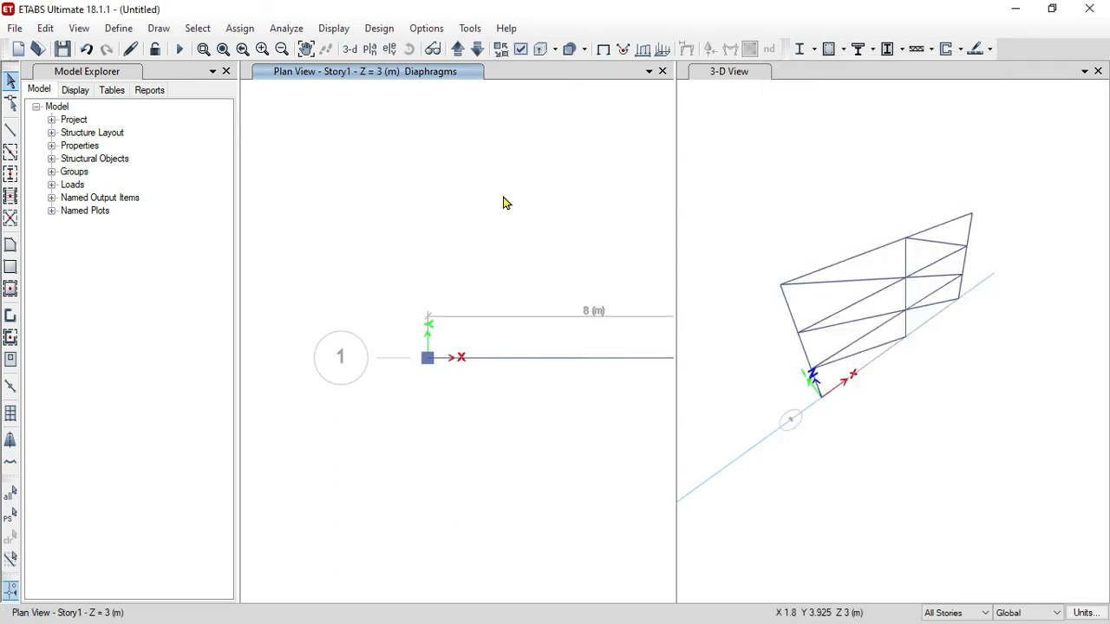
# - Replace the Story1 plan view with the elevation view along grid 1
pyautogui.scroll(-2, 499, 202)
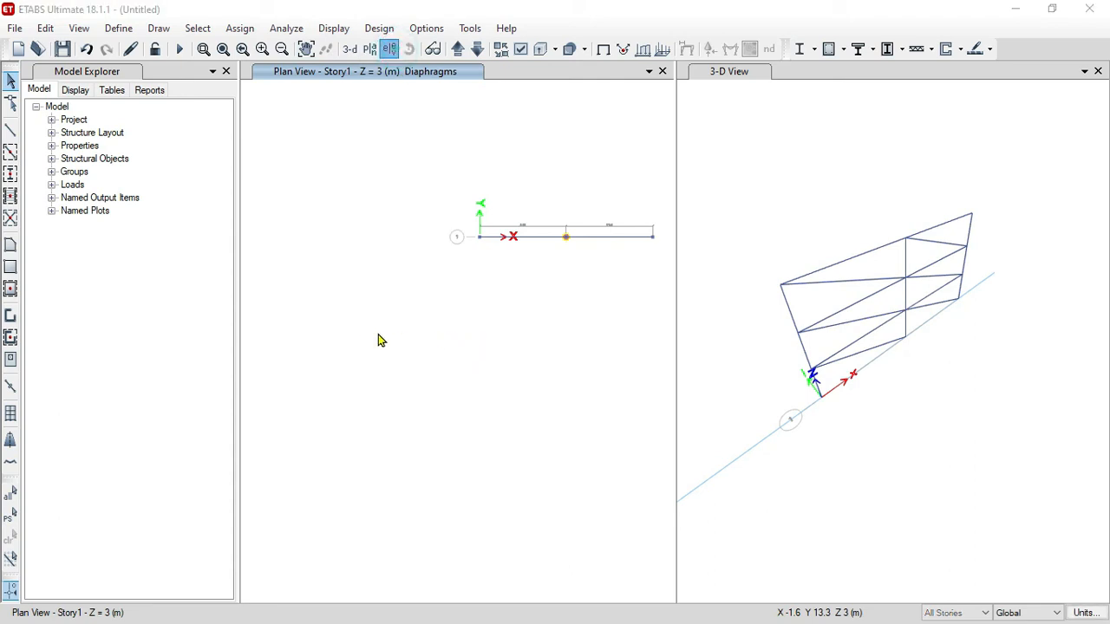
pyautogui.click(404, 243)
pyautogui.click(618, 501)
pyautogui.click(479, 501)
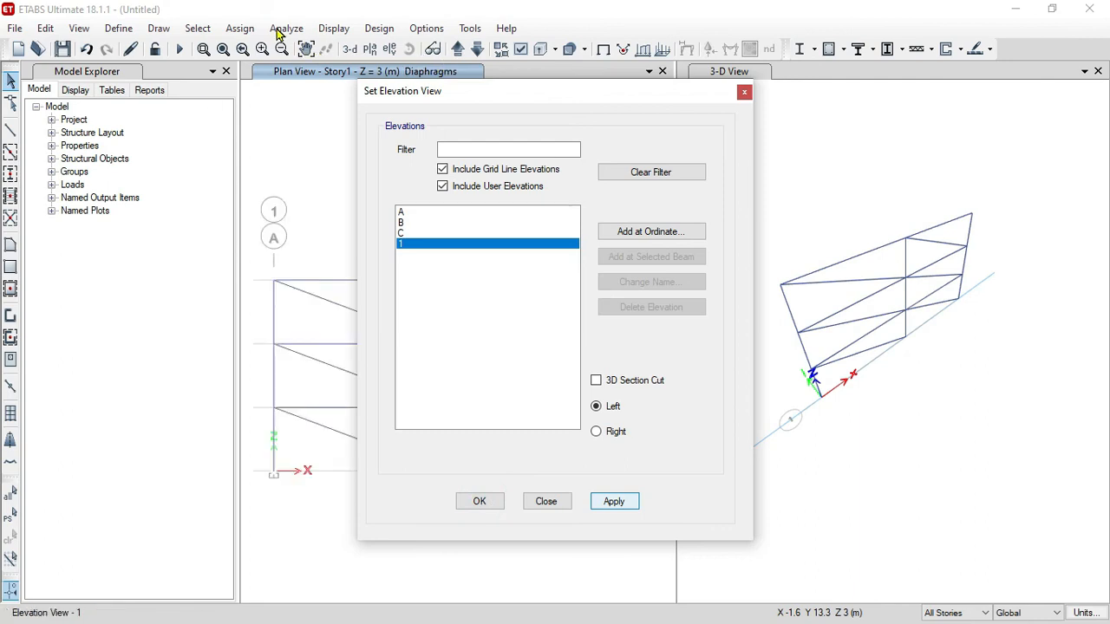
pyautogui.click(485, 511)
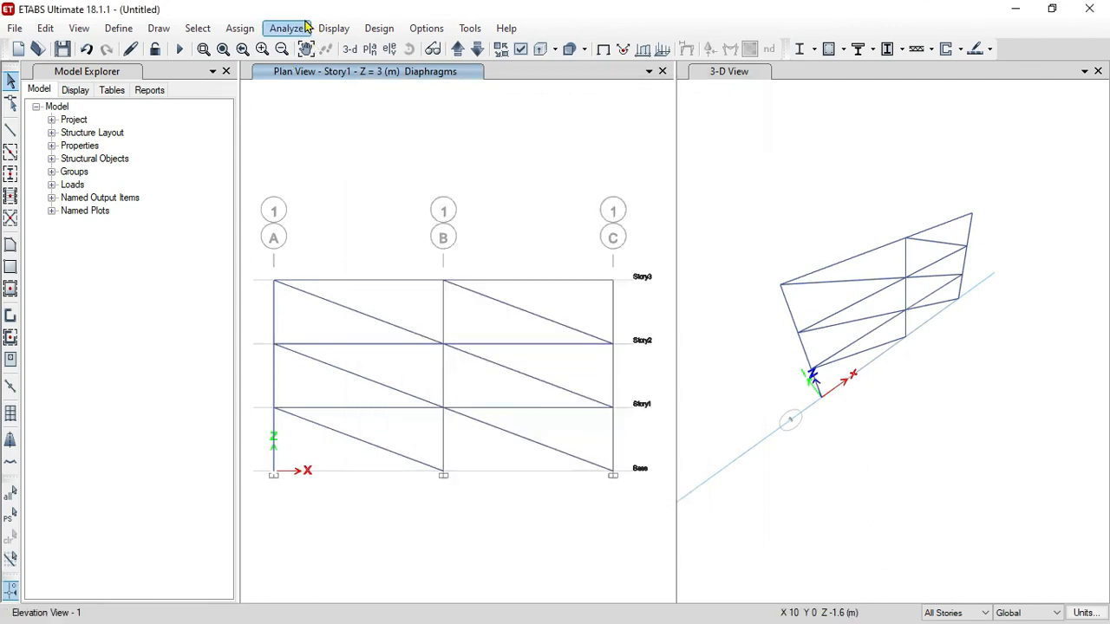
# - Run Check Model with all checks enabled and dismiss the report
pyautogui.click(286, 28)
pyautogui.click(312, 48)
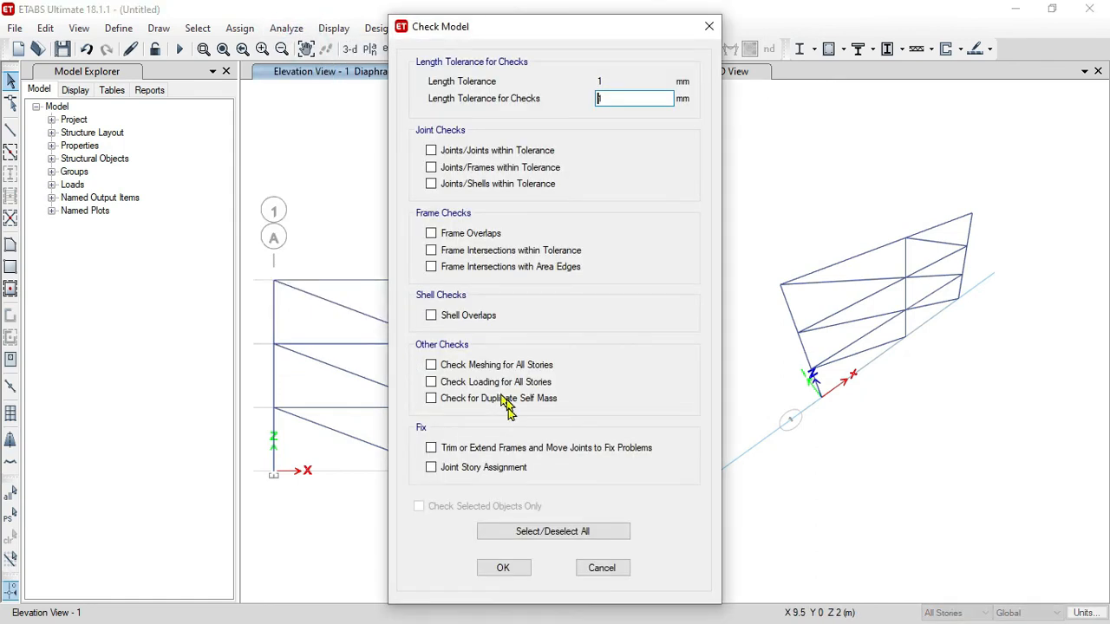
pyautogui.click(503, 530)
pyautogui.click(503, 568)
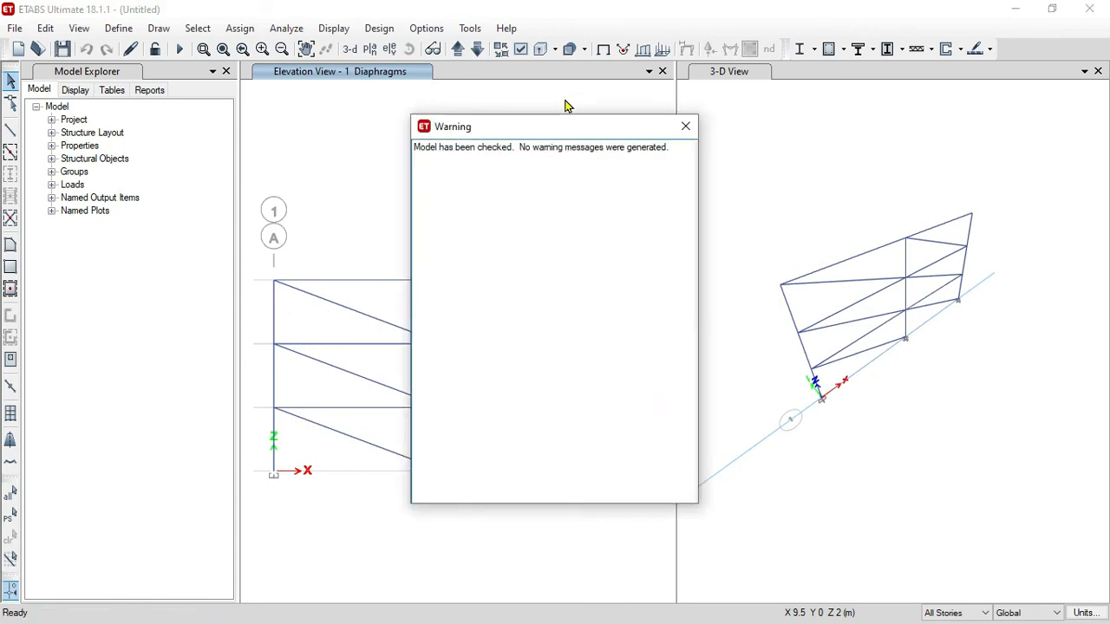
pyautogui.click(685, 127)
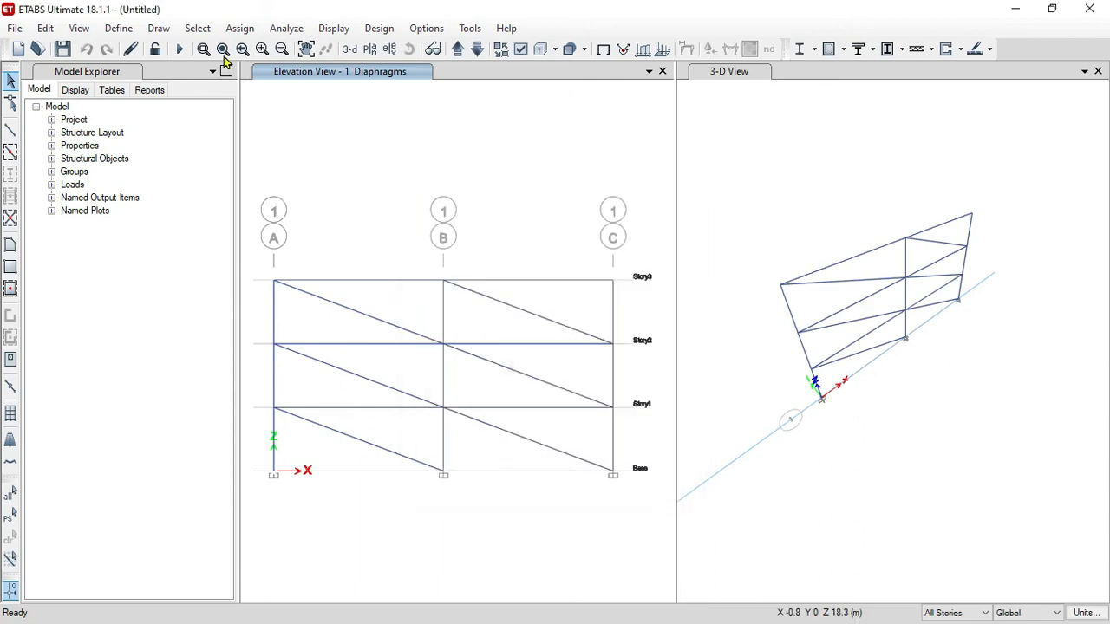
# - Restrict the building's active degrees of freedom to the XZ plane and recheck the setting
pyautogui.click(287, 35)
pyautogui.click(293, 77)
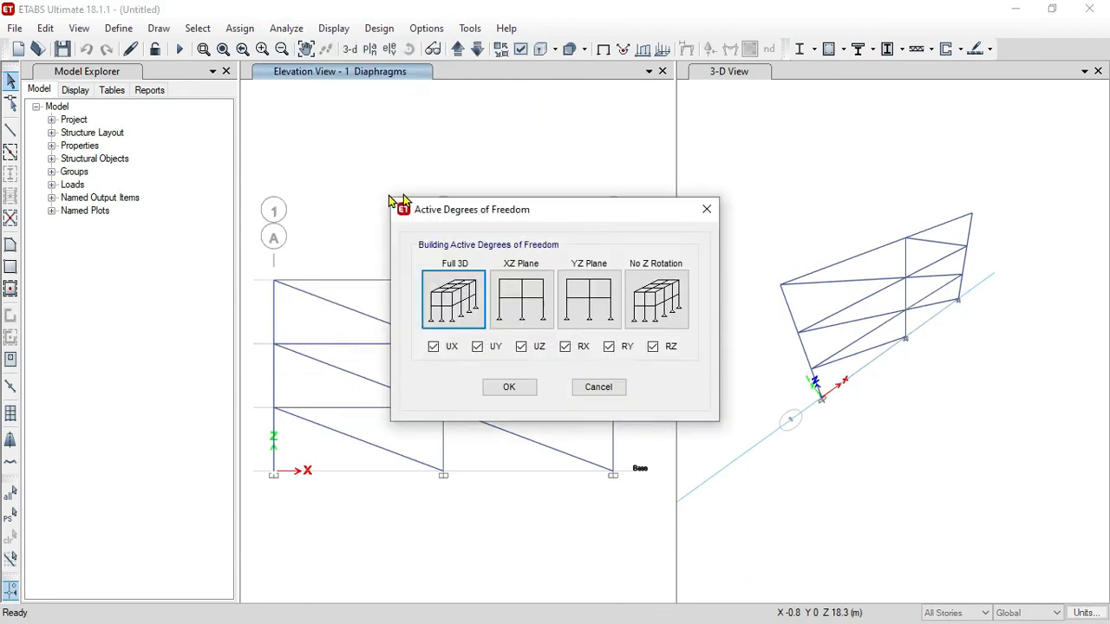
pyautogui.click(539, 304)
pyautogui.click(509, 387)
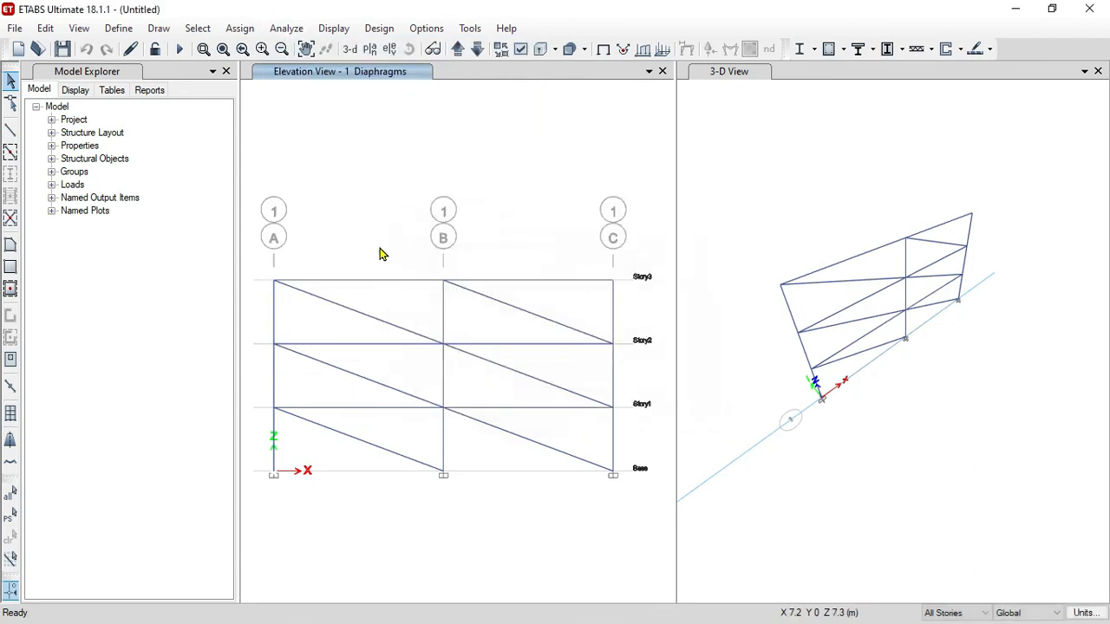
pyautogui.click(286, 29)
pyautogui.click(314, 73)
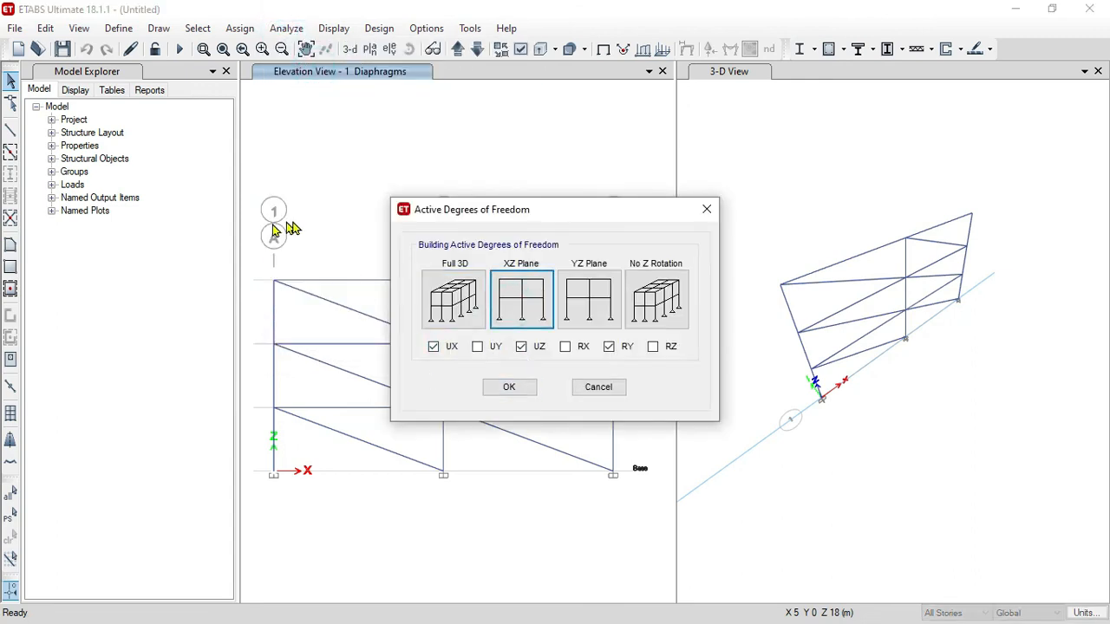
pyautogui.click(509, 387)
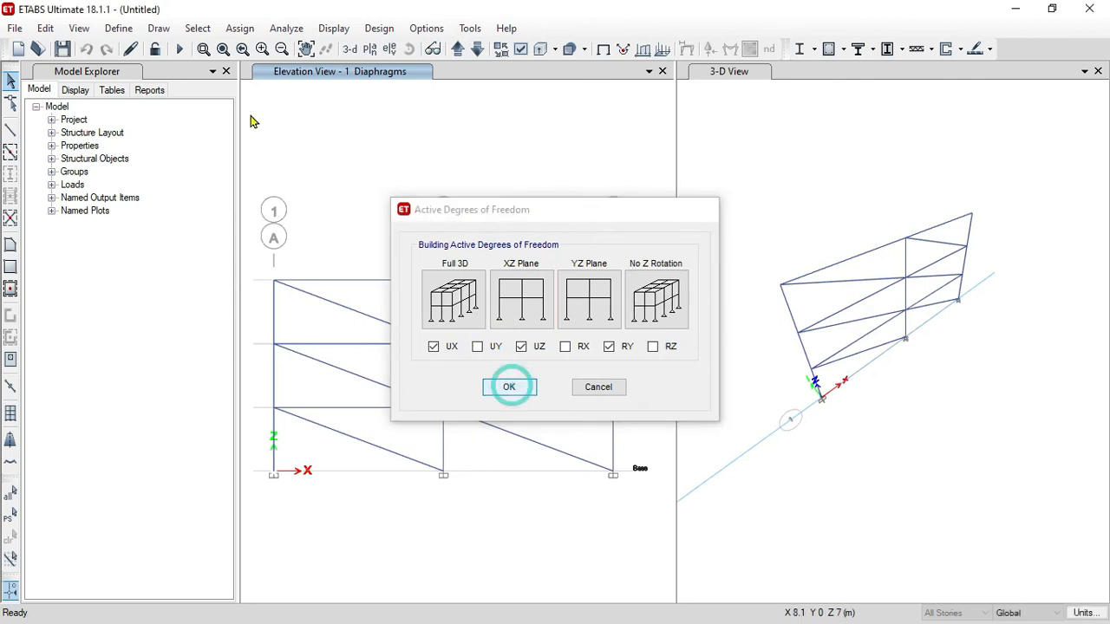
# - Start the analysis with the Modal, Dead, Live and EQ X load cases all set to run
pyautogui.click(286, 29)
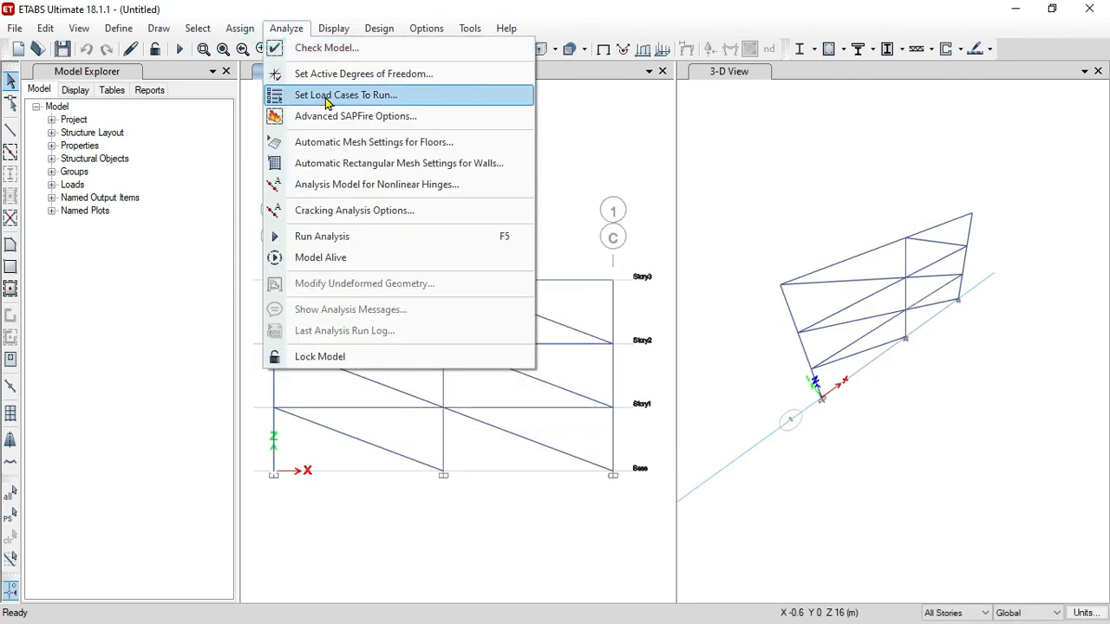
pyautogui.click(320, 97)
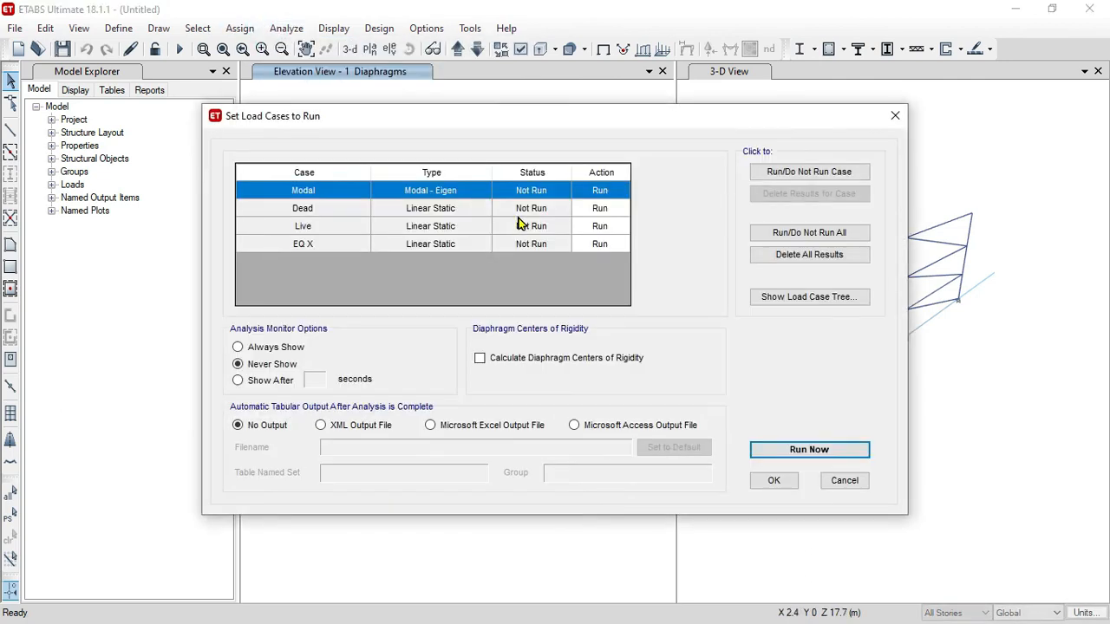
pyautogui.click(821, 451)
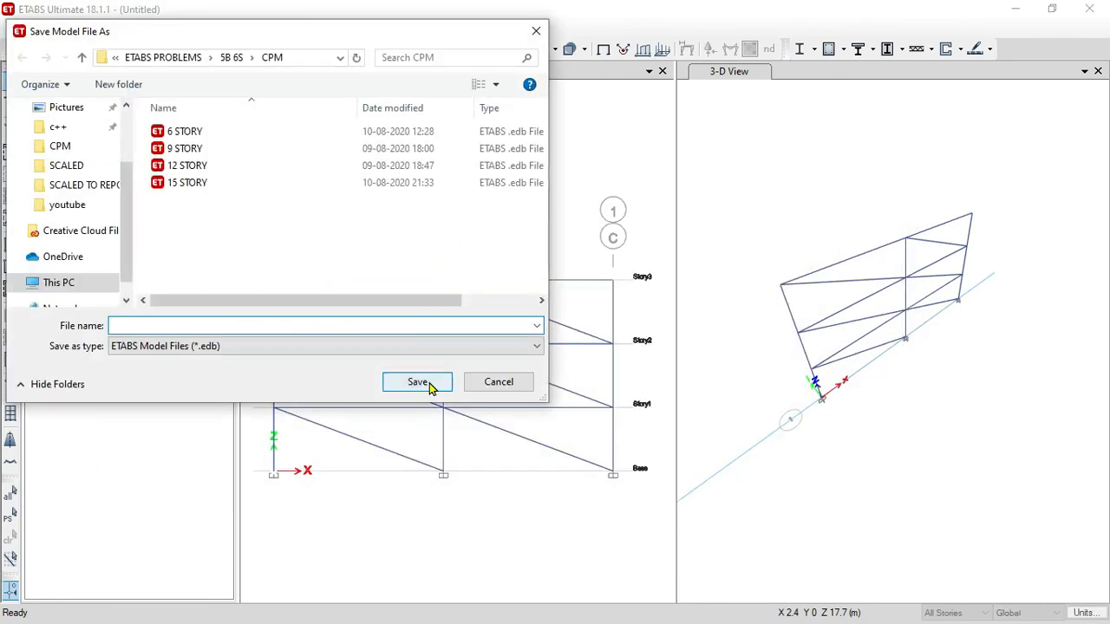
# - Save the model as EQA in the CPM folder
pyautogui.click(429, 388)
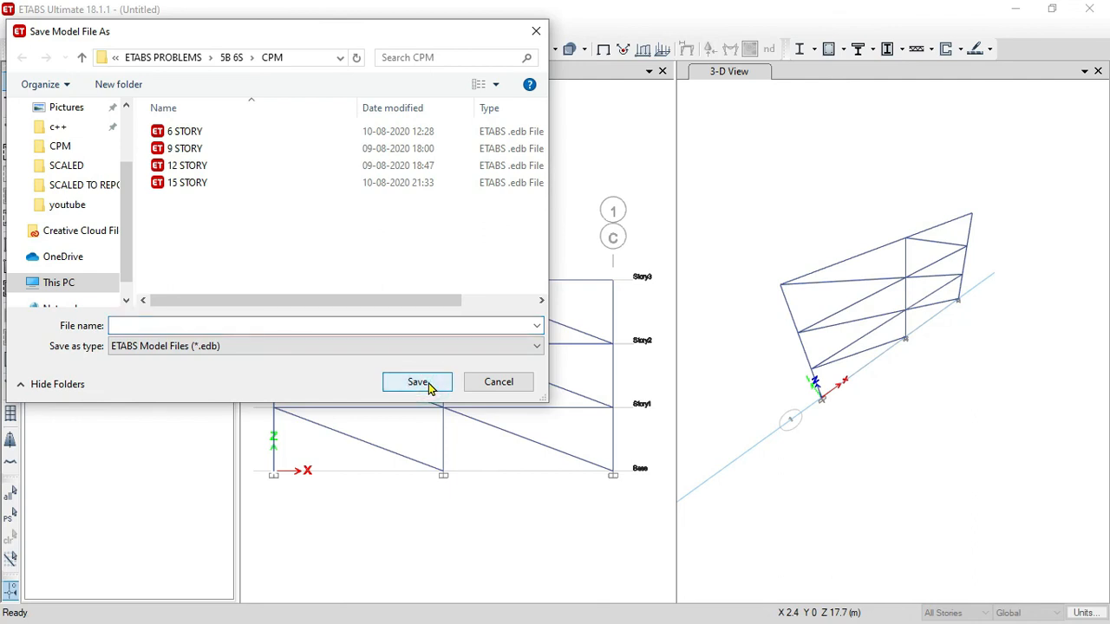
pyautogui.click(288, 323)
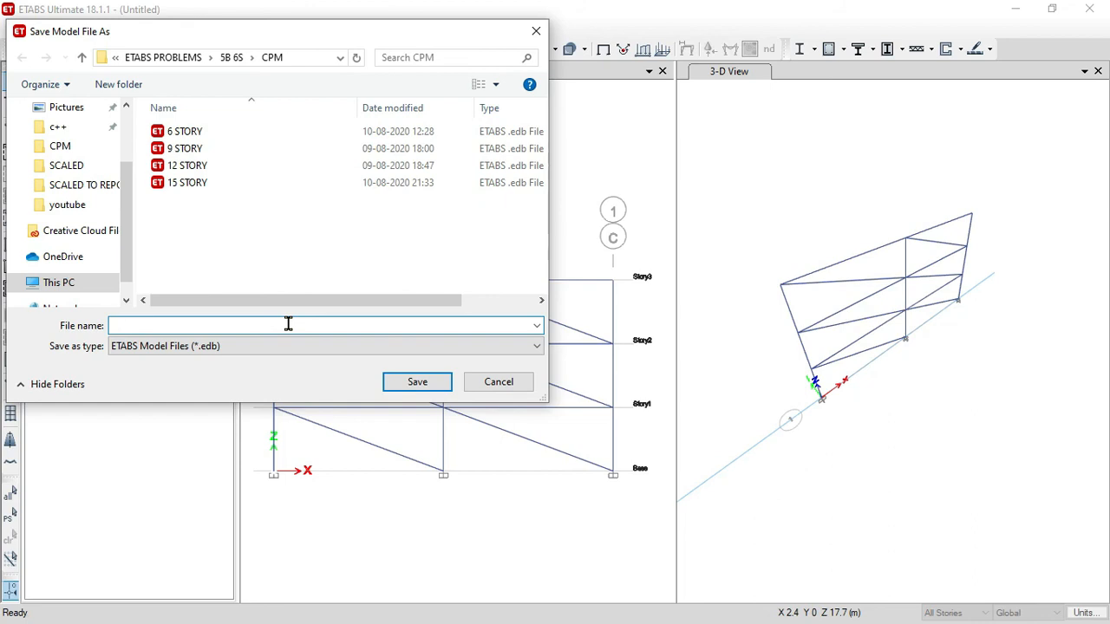
pyautogui.write('EXA')
pyautogui.press('BackSpace')
pyautogui.press('BackSpace')
pyautogui.write('QA')
pyautogui.press('Return')
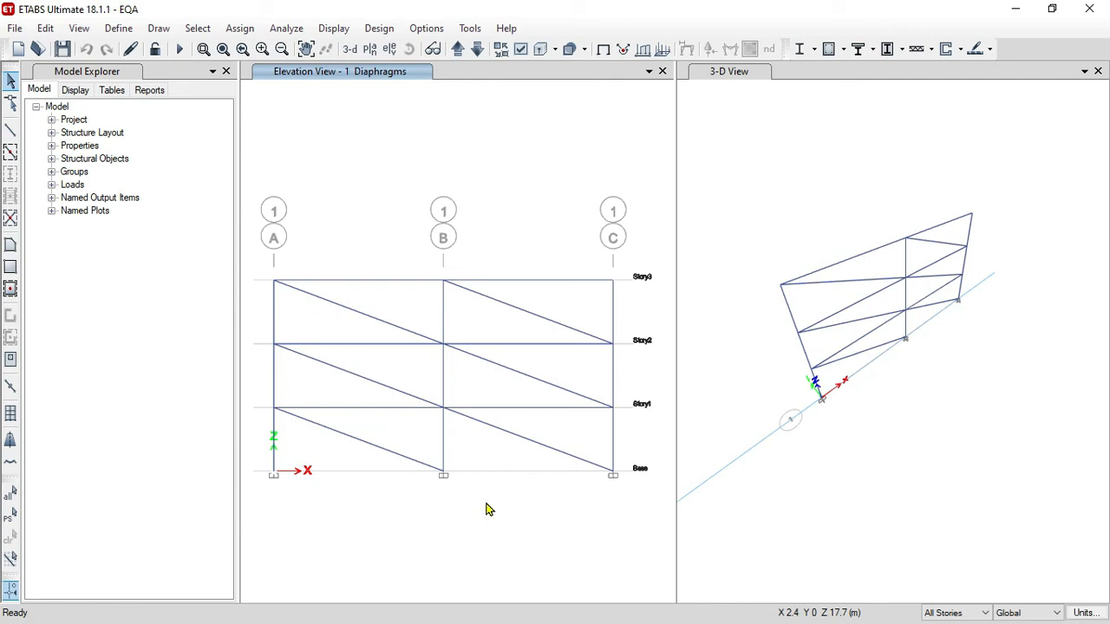
# - Run the analysis, read through the analysis messages, and close them
pyautogui.press('F5')
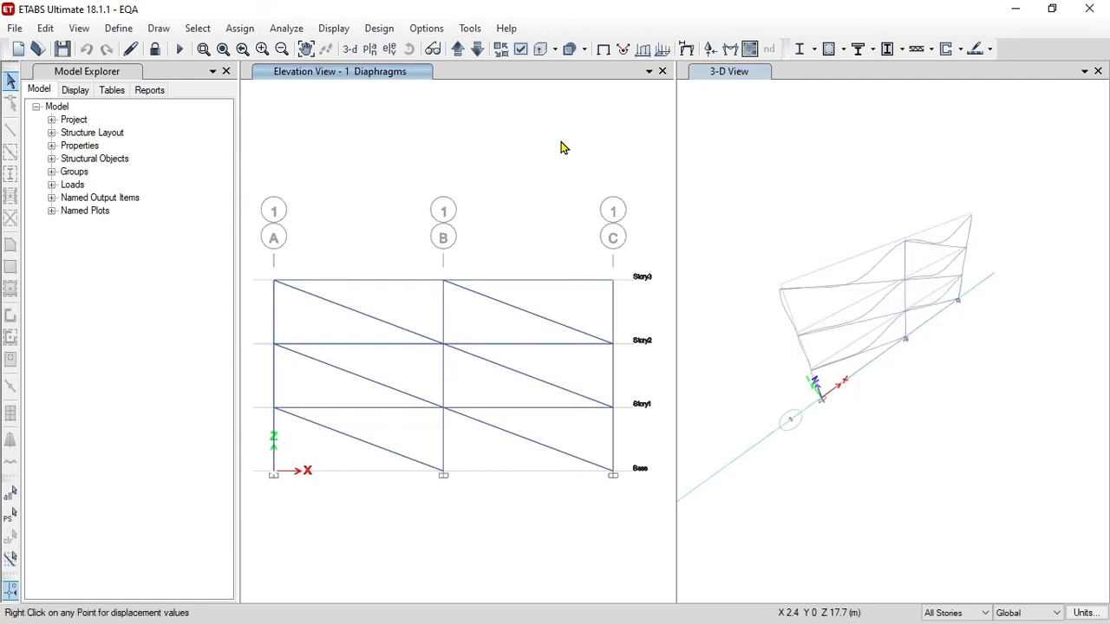
pyautogui.click(539, 149)
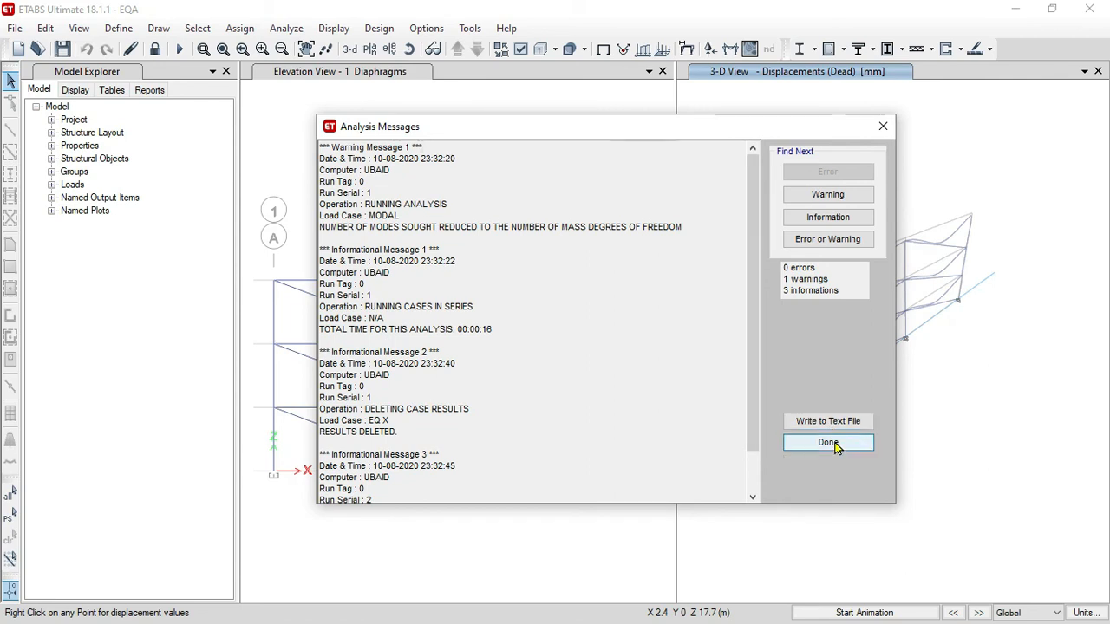
pyautogui.scroll(-2, 590, 364)
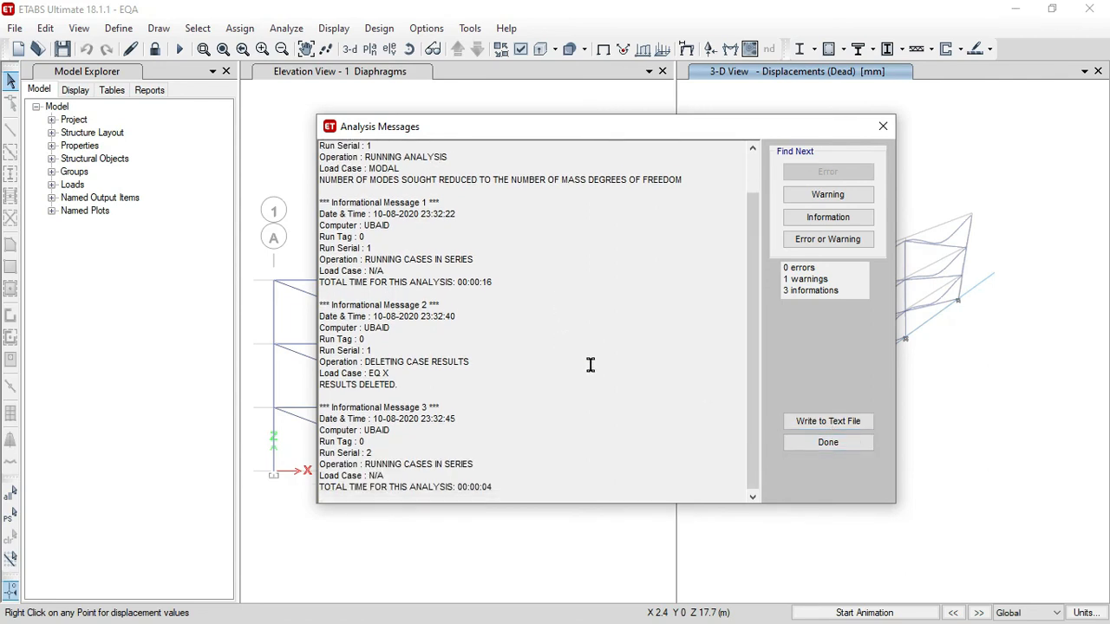
pyautogui.click(826, 443)
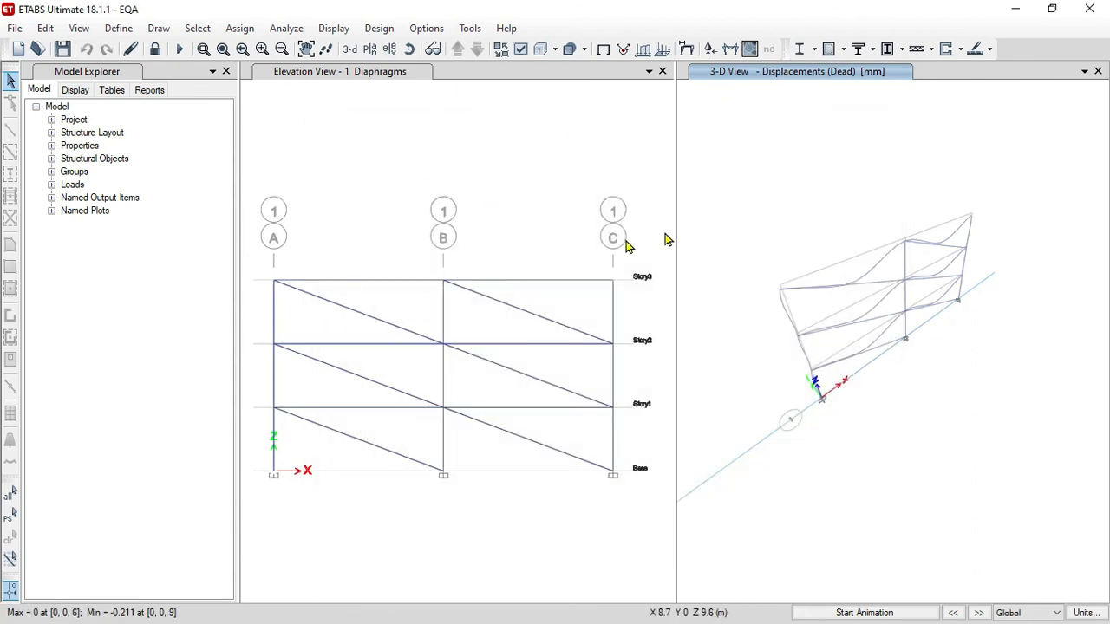
# - Display the axial force diagram for the Dead case on the grid 1 elevation
pyautogui.click(729, 49)
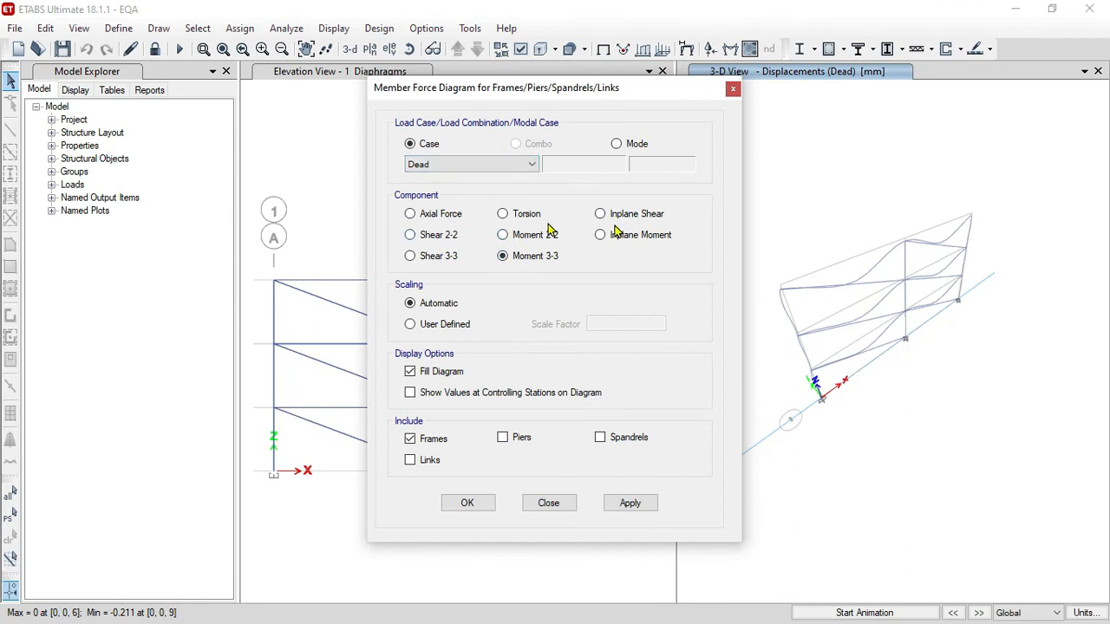
pyautogui.click(443, 215)
pyautogui.click(624, 505)
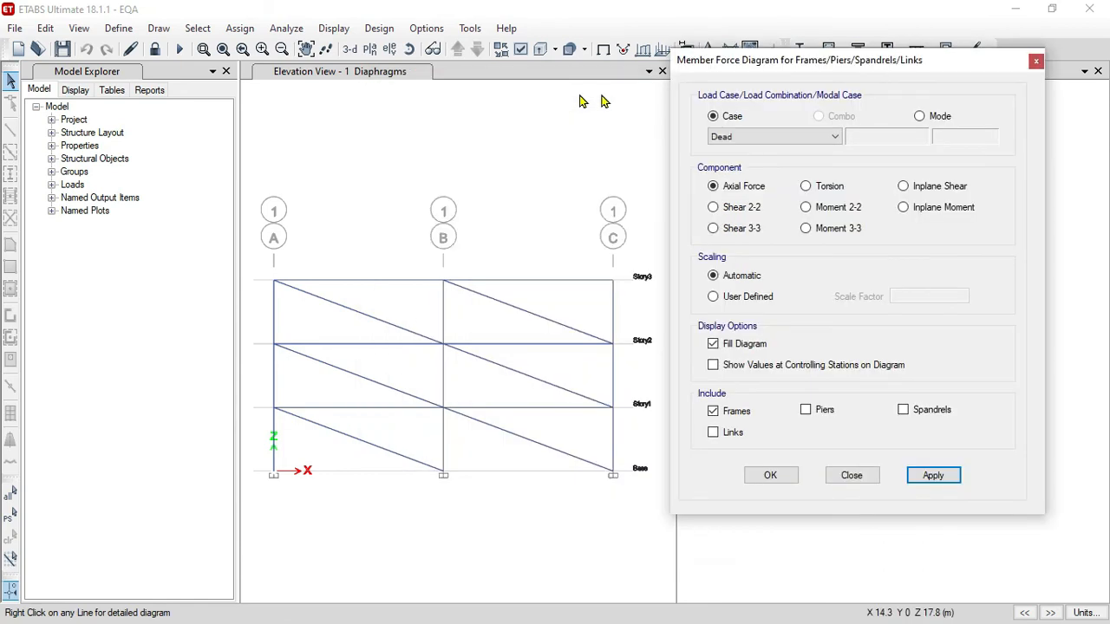
pyautogui.click(443, 142)
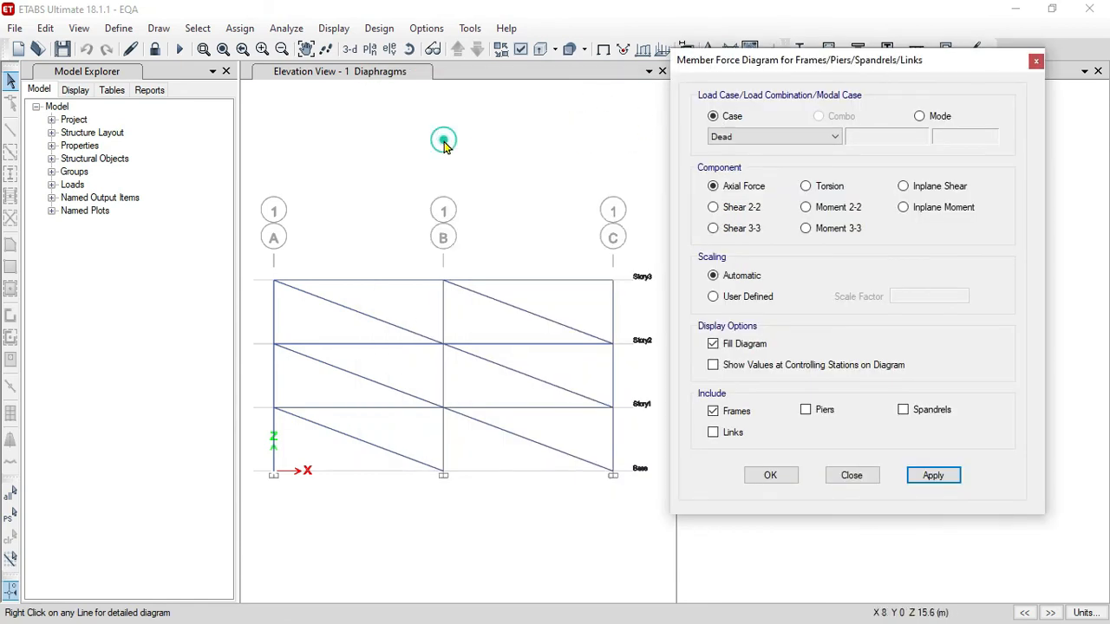
pyautogui.click(934, 475)
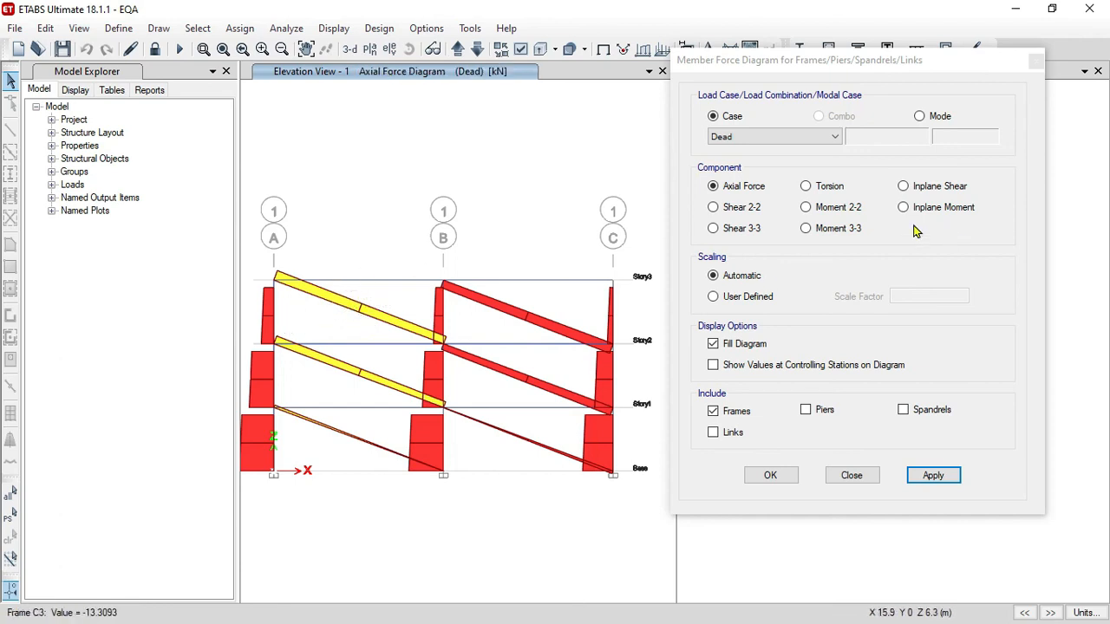
# - Display the Dead case Moment 3-3 diagram on the elevation, followed by the in-plane shear diagram
pyautogui.click(837, 228)
pyautogui.click(930, 471)
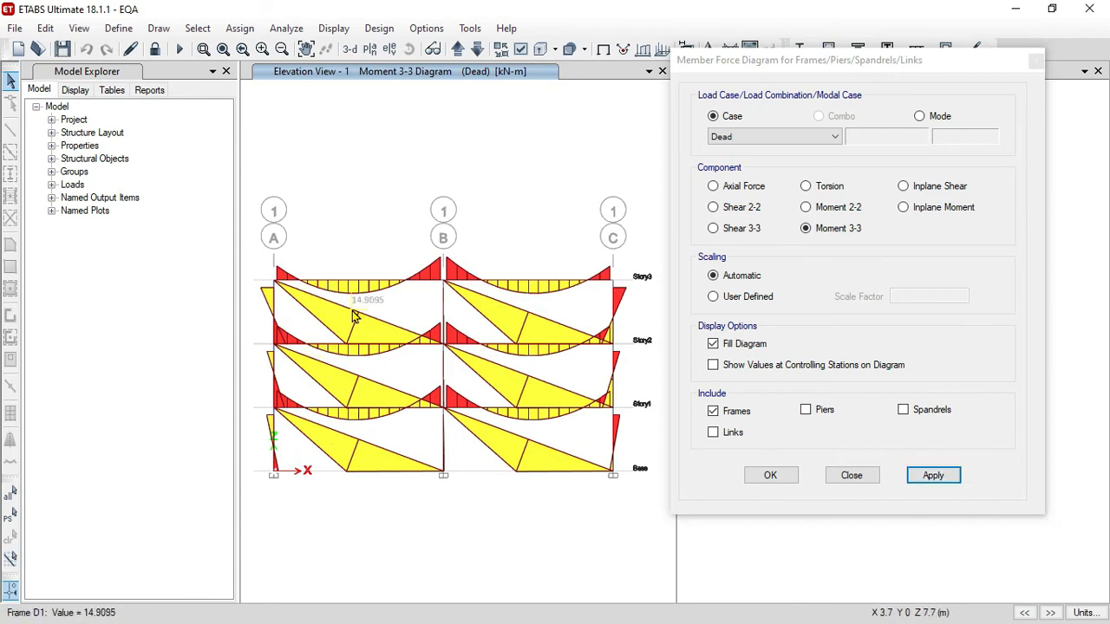
pyautogui.click(905, 208)
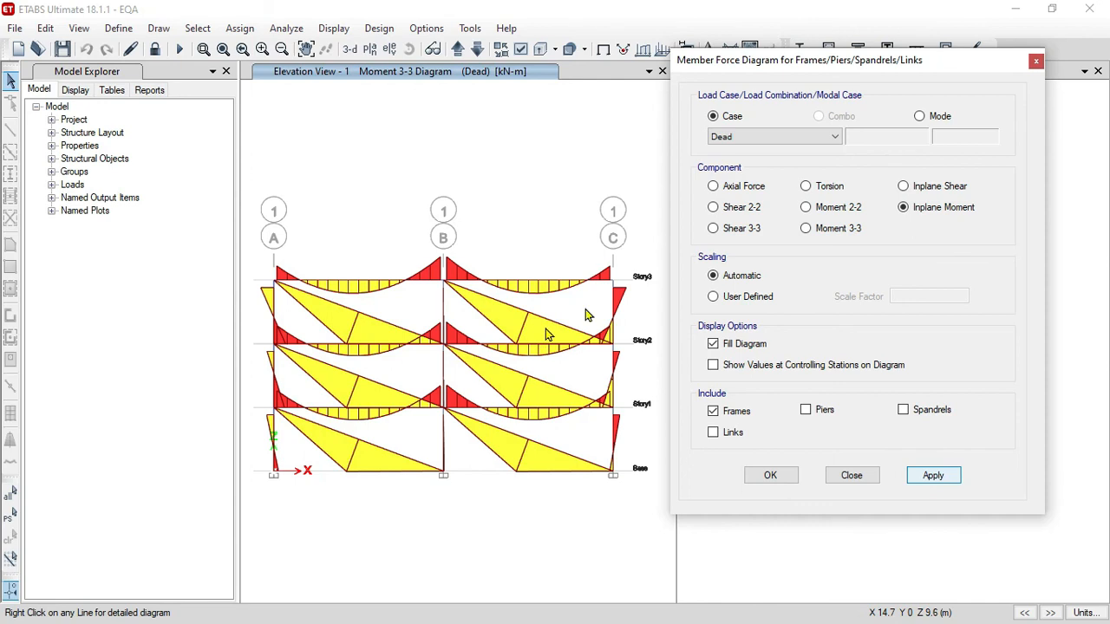
pyautogui.click(907, 189)
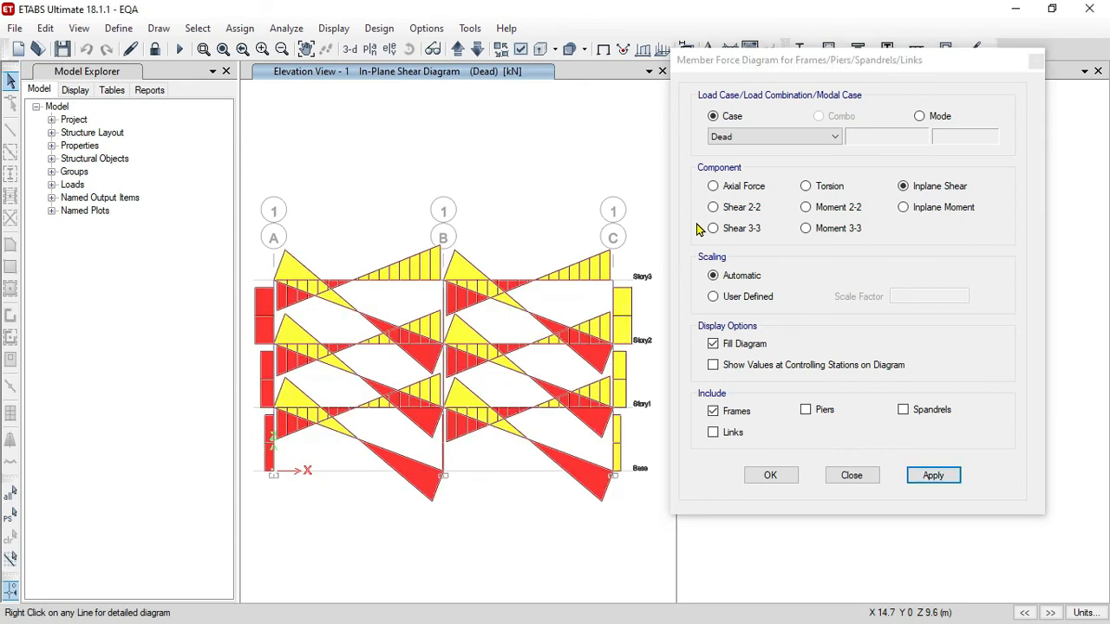
pyautogui.click(771, 475)
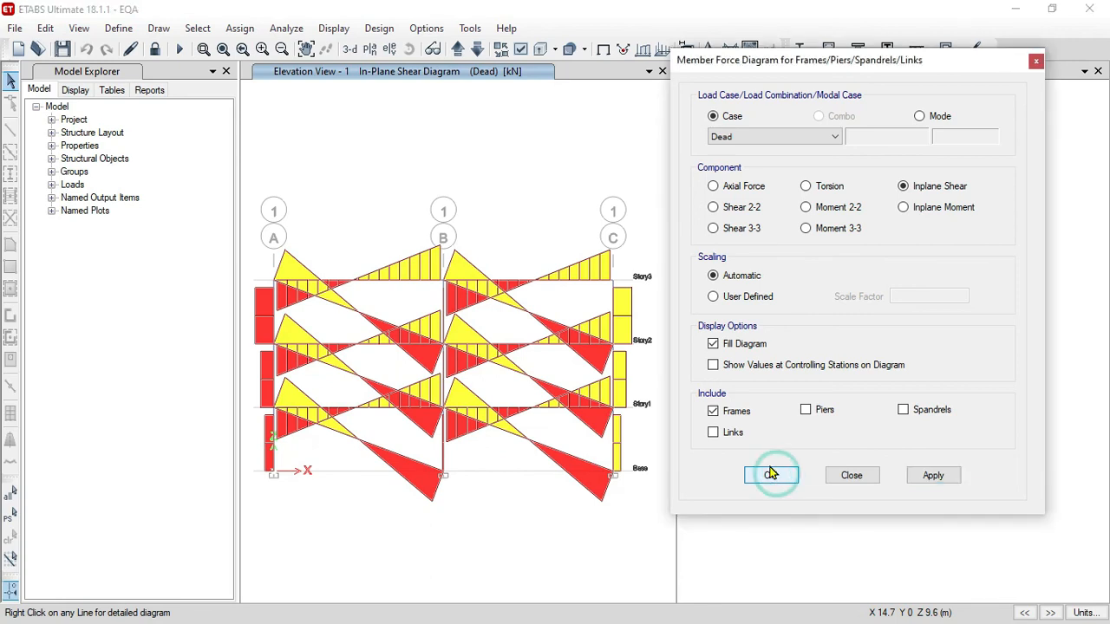